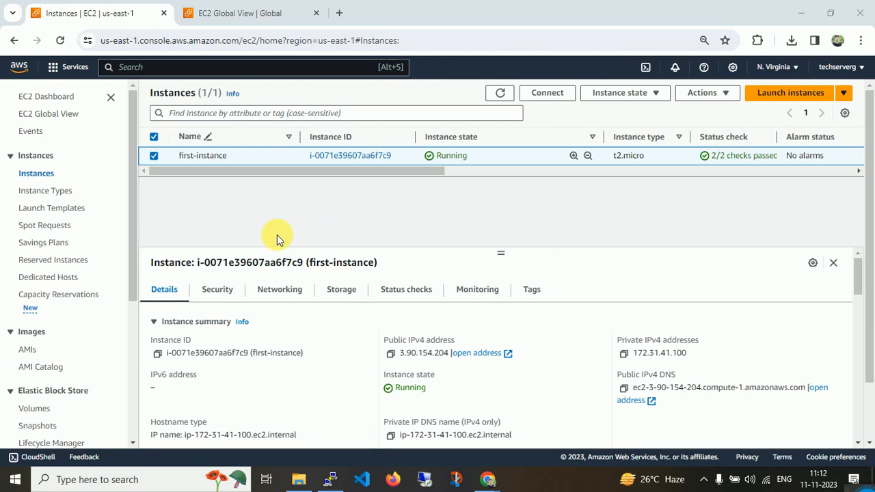
Start launching a new EC2 instance and name it WINDOWSINSTSNCE
click(773, 90)
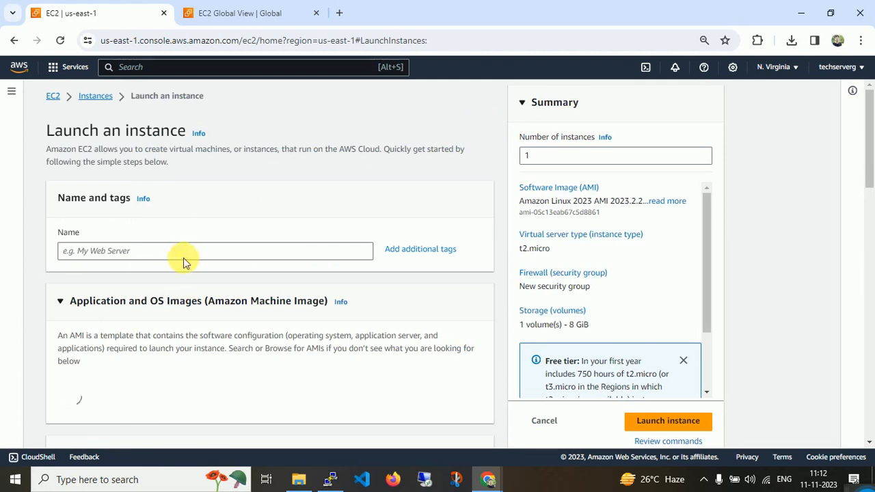
click(188, 256)
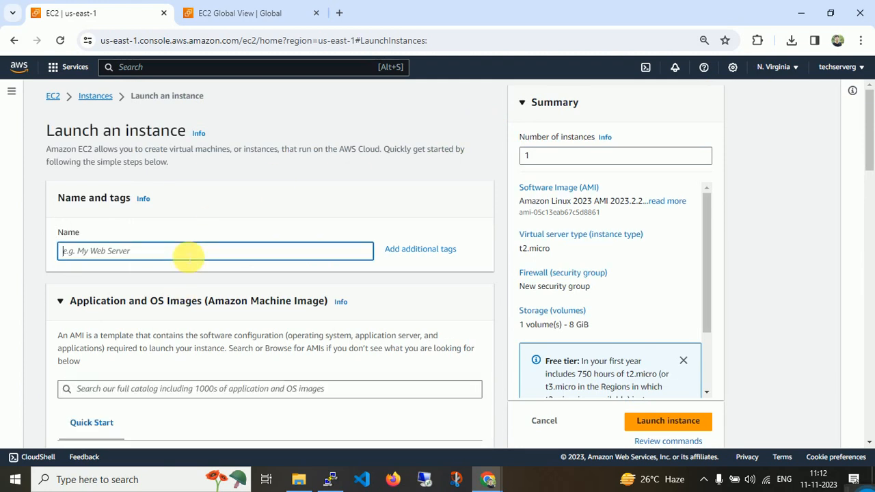
text(WINDOWSINSTSNCE)
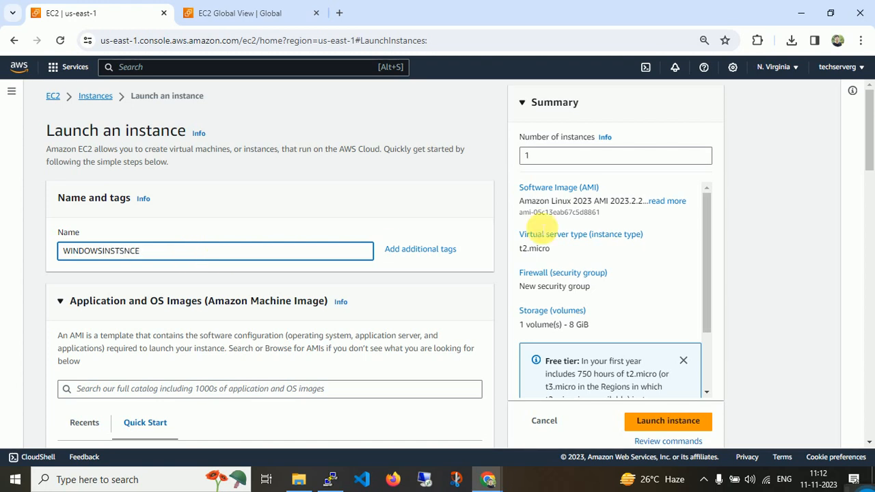
Choose the Windows quick-start image and review its versions, keeping Microsoft Windows Server 2022 Base as the AMI
drag(872, 122, 871, 176)
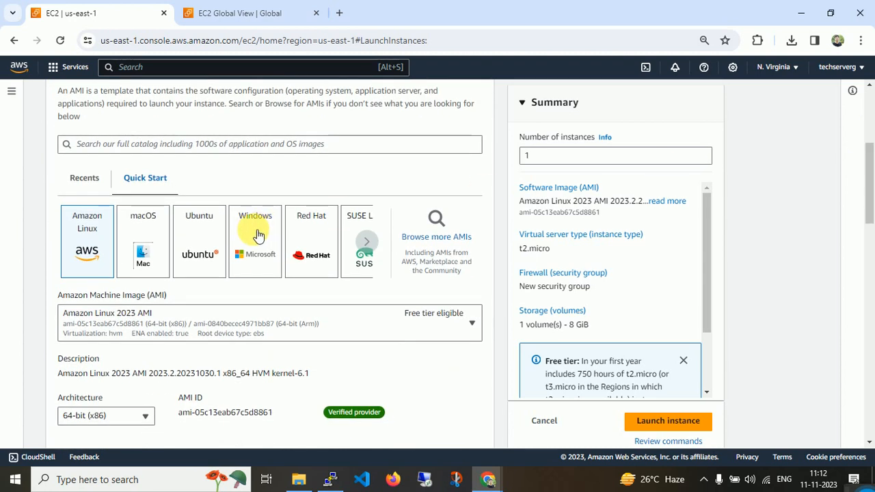
click(249, 268)
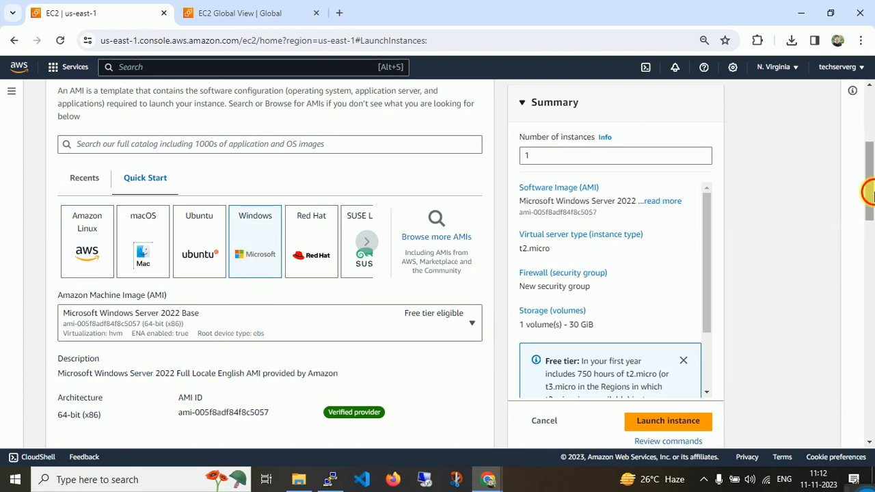
drag(867, 189, 867, 233)
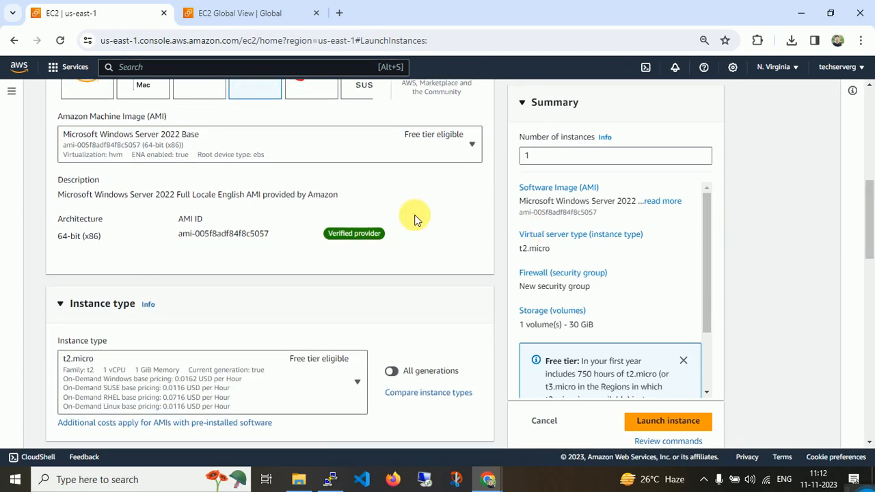
click(355, 154)
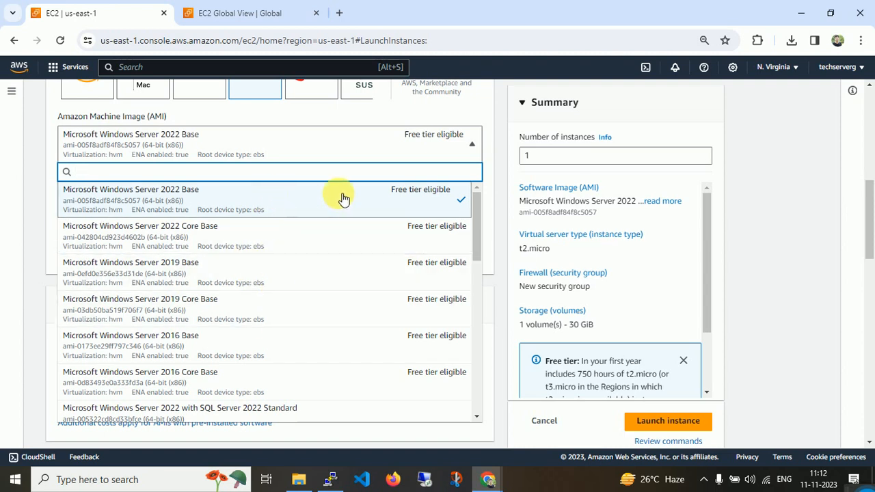
click(738, 204)
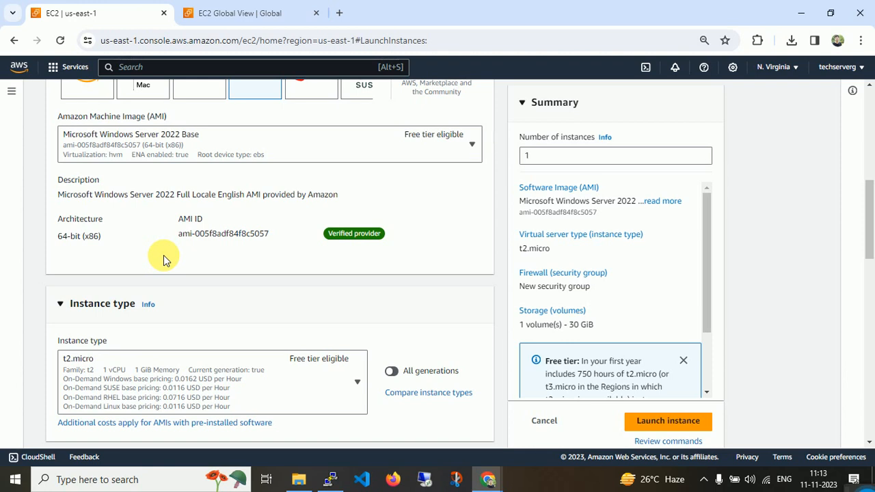
Set the instance type to t2.medium
click(331, 381)
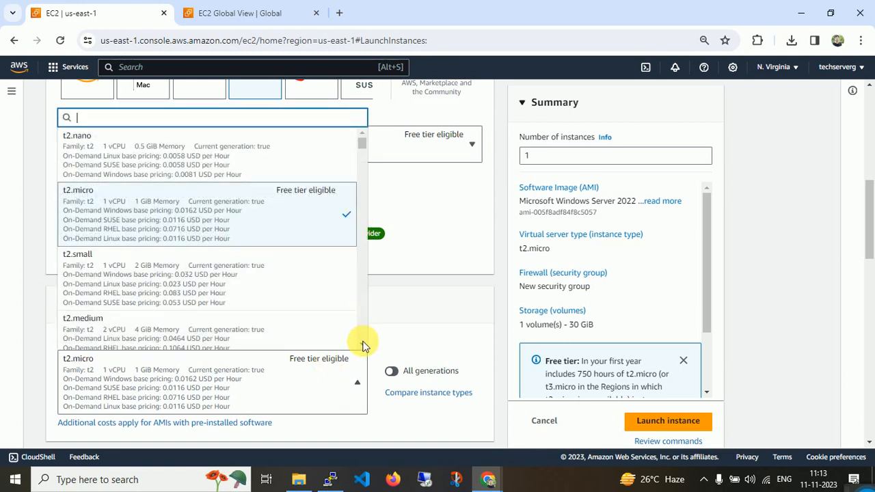
scroll(362, 344, down, 1)
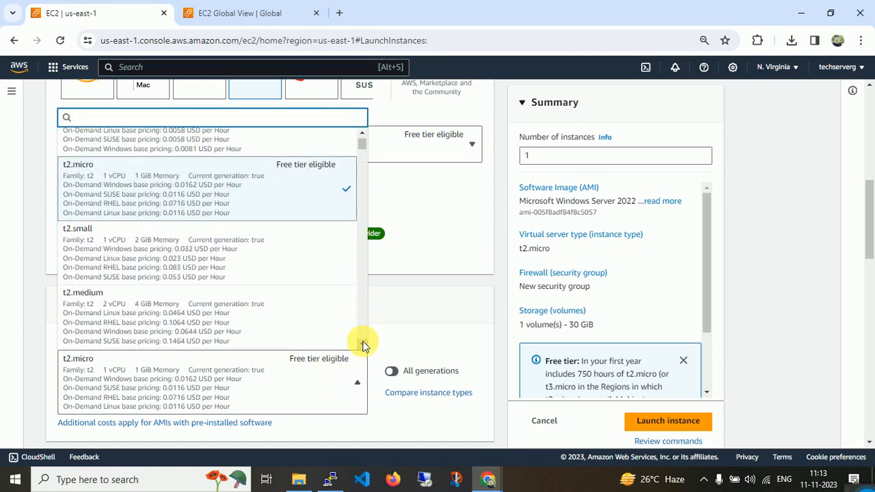
click(249, 311)
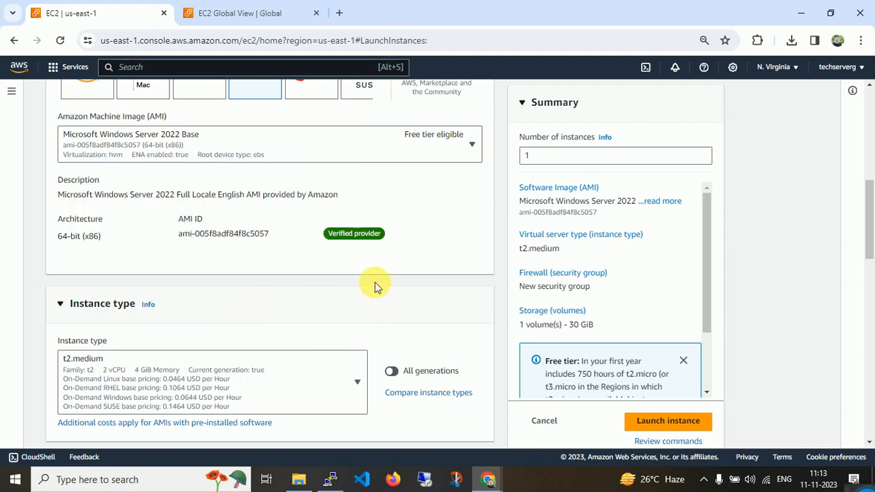
Choose the existing firstkey key pair for logging in to the instance
drag(872, 257, 869, 321)
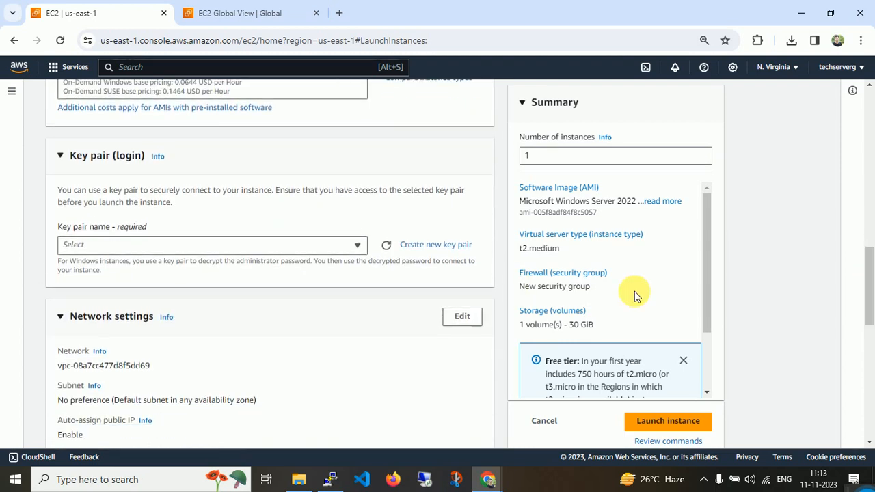
click(344, 246)
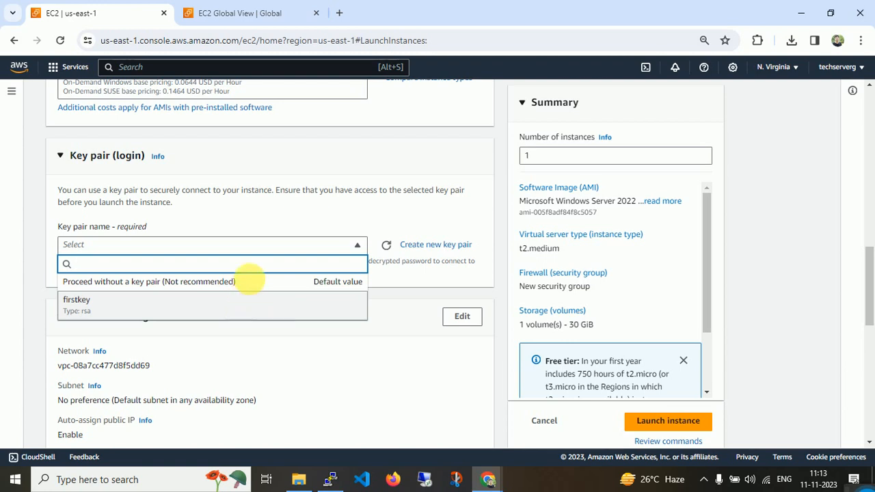
click(249, 299)
Restrict the new security group's allowed RDP traffic source to My IP
drag(869, 313, 870, 364)
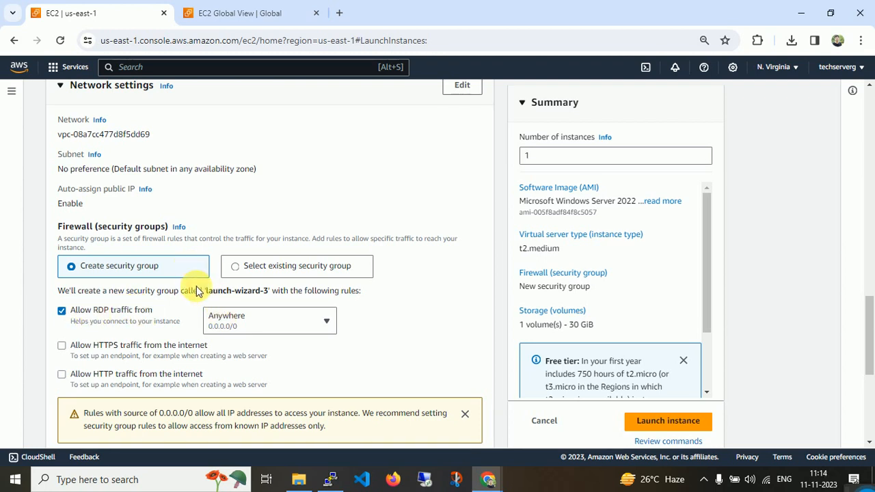
click(240, 316)
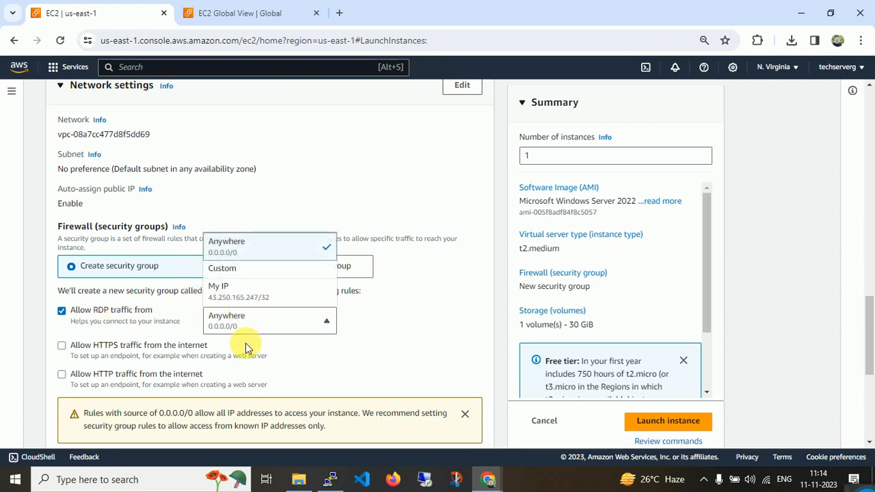
click(258, 306)
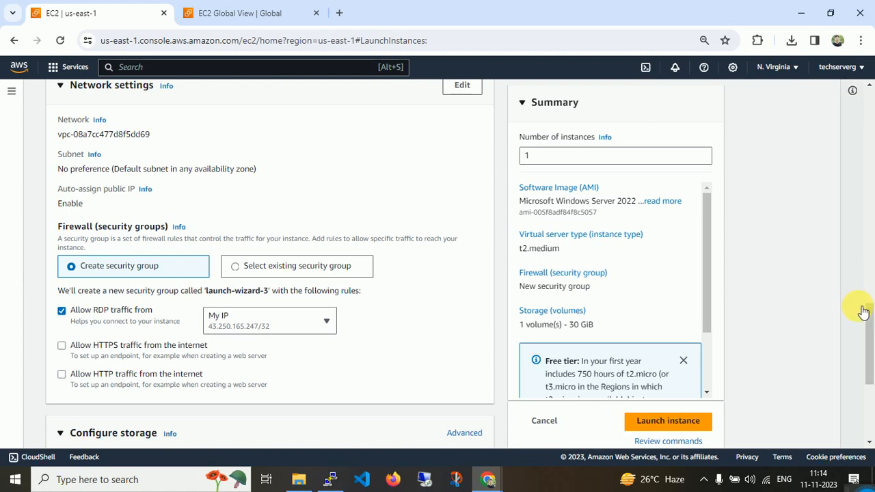
Add a second EBS volume of 20 GiB to the storage configuration and launch the instance
drag(868, 316, 868, 359)
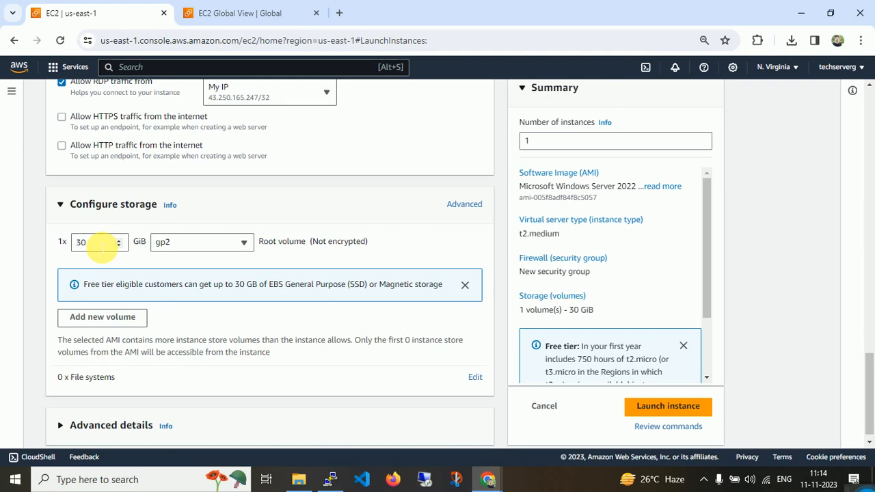
click(108, 317)
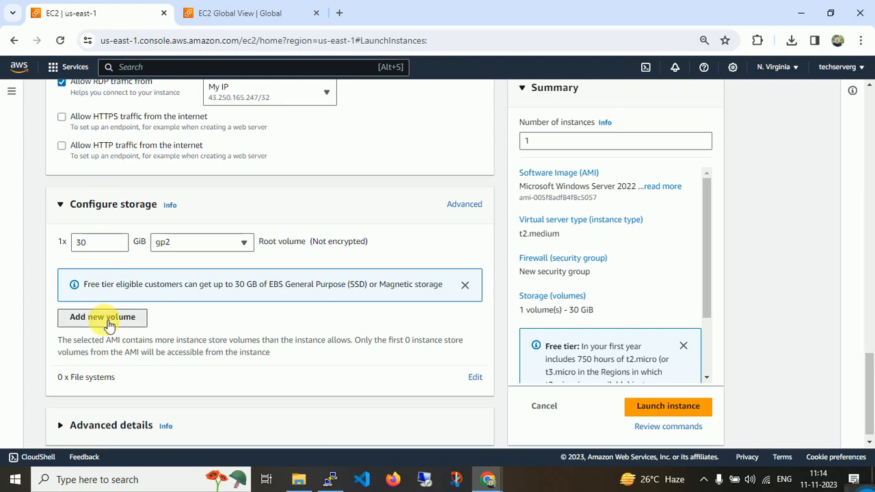
double_click(94, 292)
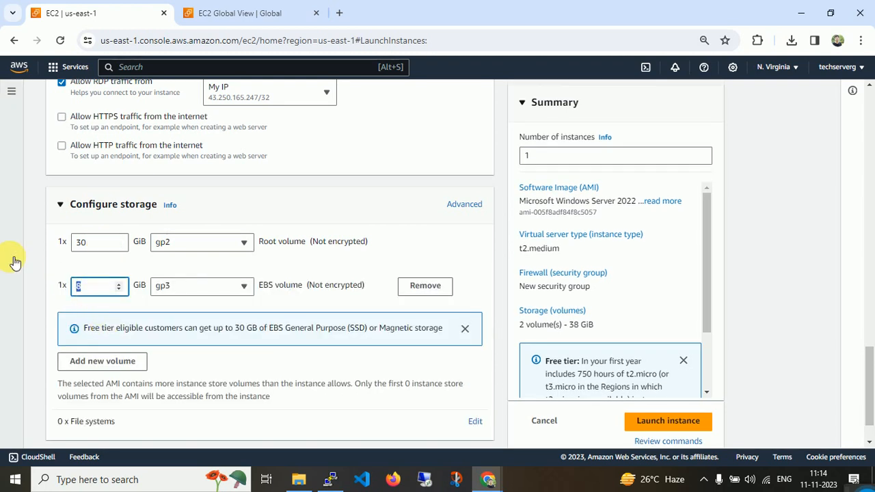
text(20)
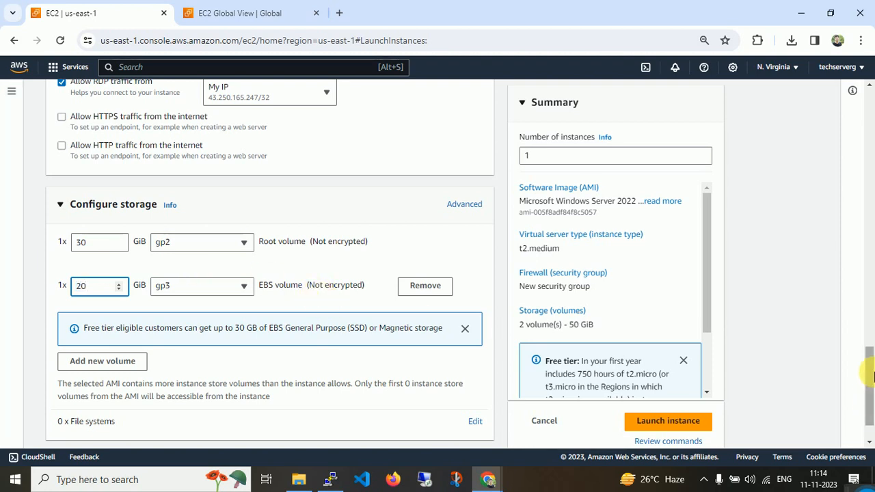
scroll(872, 376, down, 1)
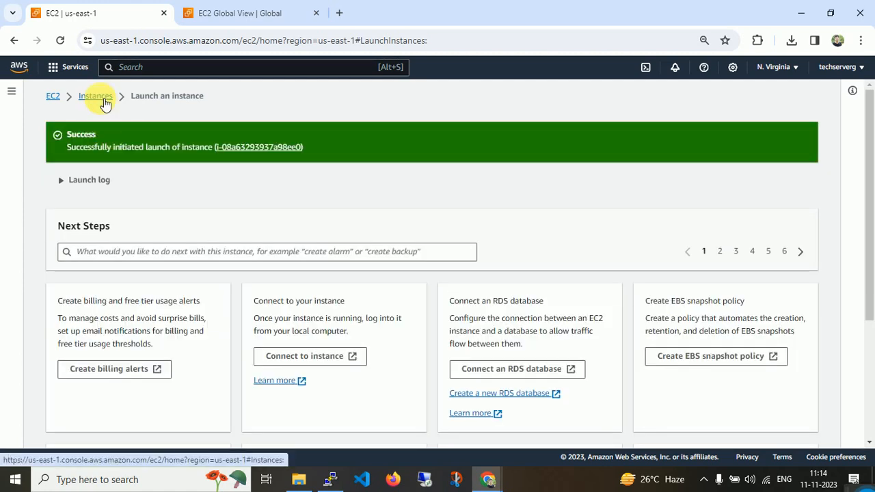
Return to the instances list, refresh it and select only the WINDOWSINSTSNCE instance
click(97, 97)
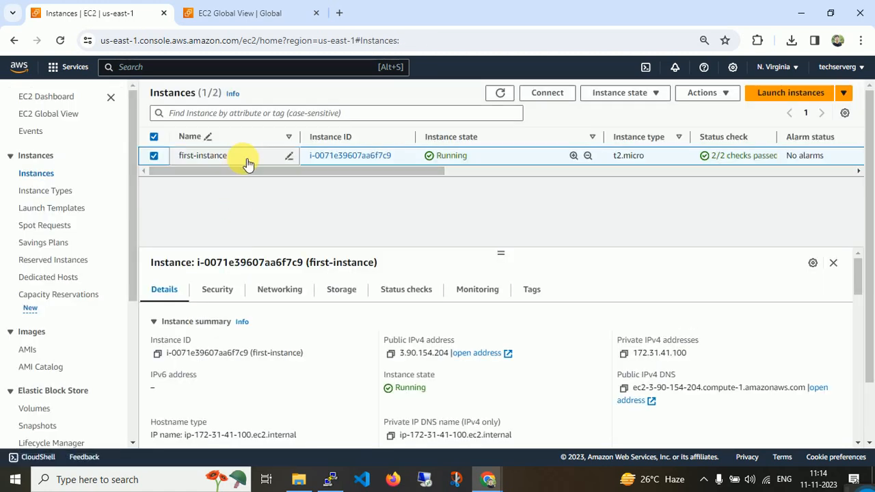
click(500, 93)
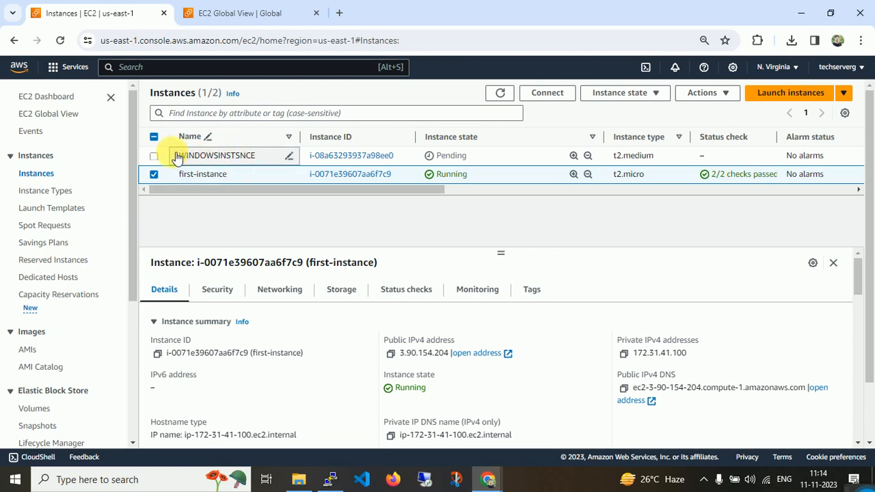
click(153, 175)
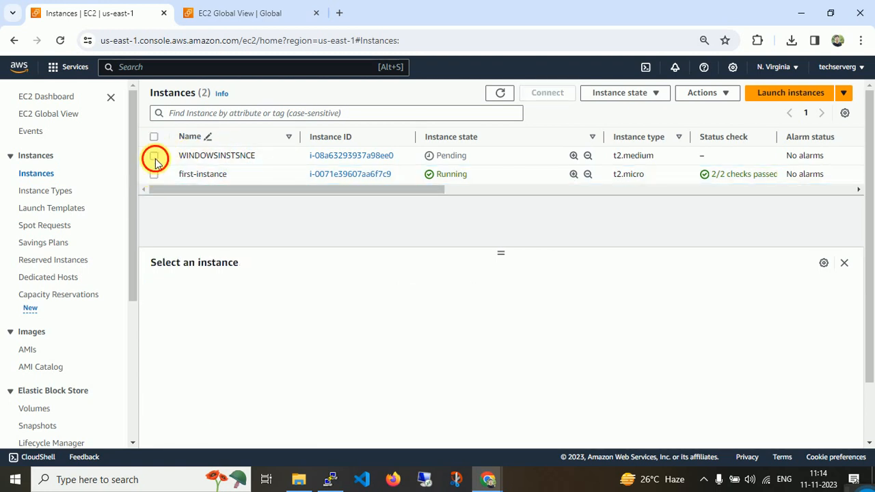
click(154, 157)
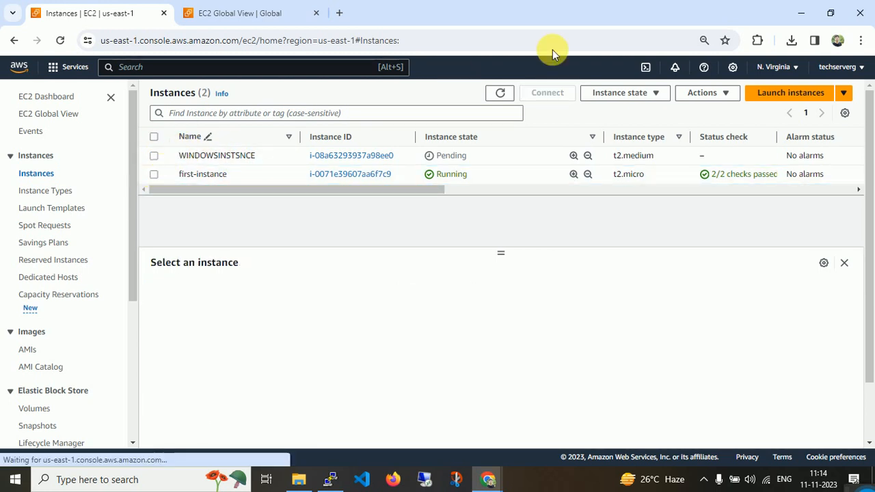
click(501, 93)
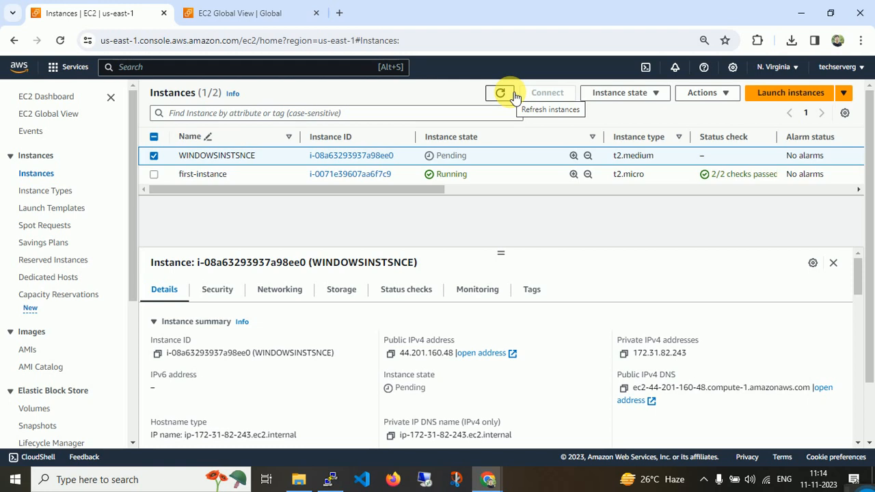
Find firstkey.ppk in the Downloads folder, copy it to the desktop and move its icon to an open area
click(792, 42)
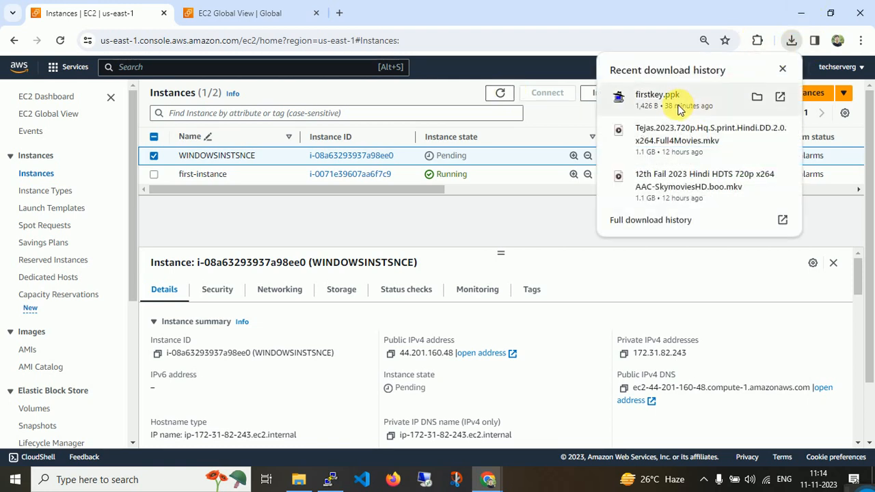
click(471, 228)
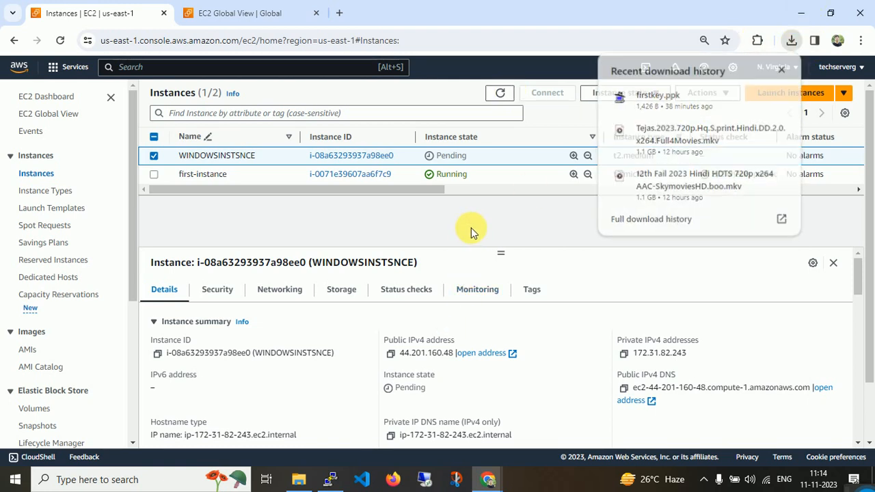
click(298, 481)
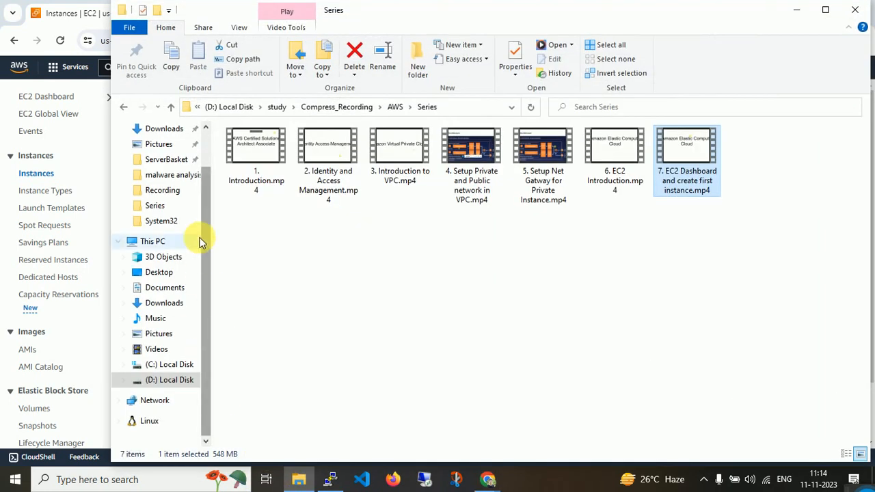
scroll(202, 146, up, 2)
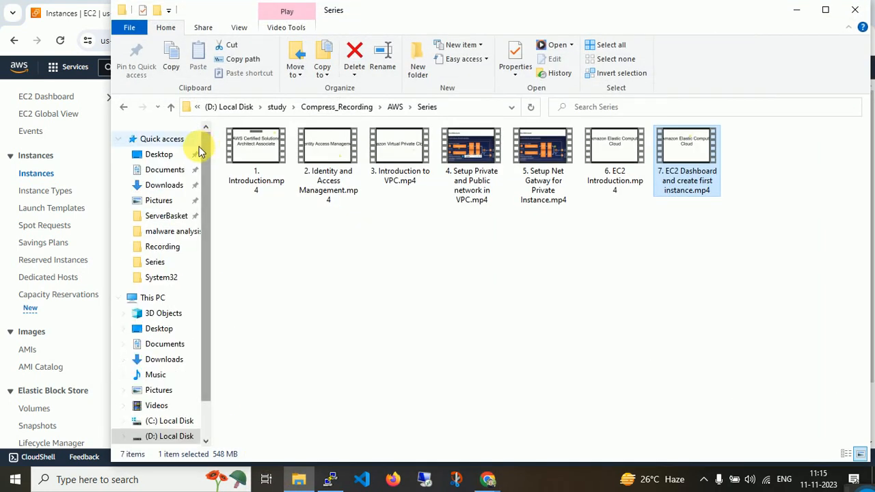
click(179, 185)
click(291, 169)
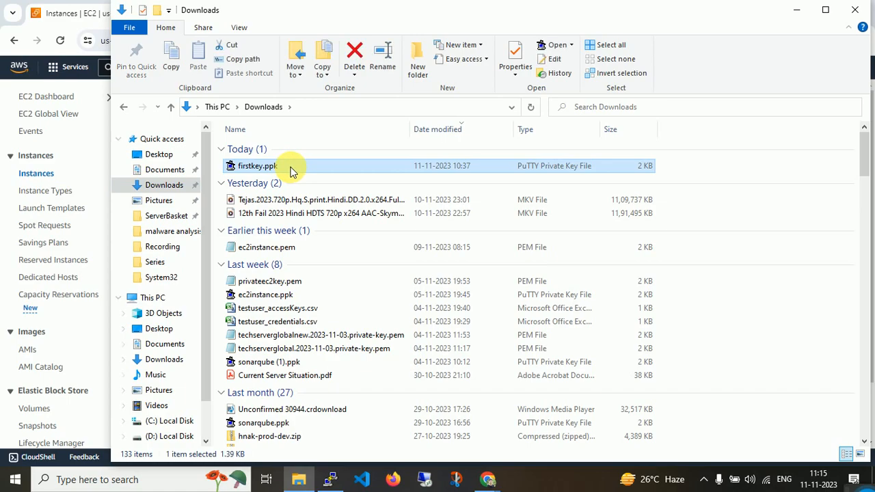
key(super+d)
click(591, 352)
key(ctrl+v)
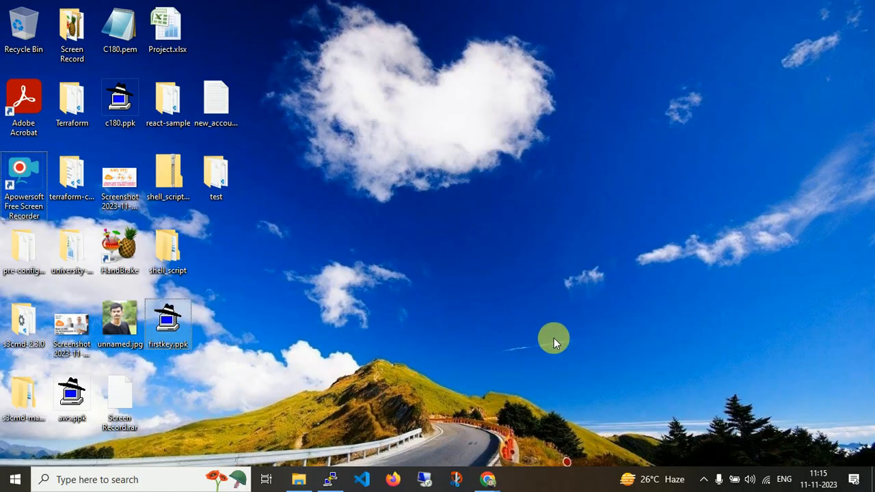
drag(182, 329, 454, 252)
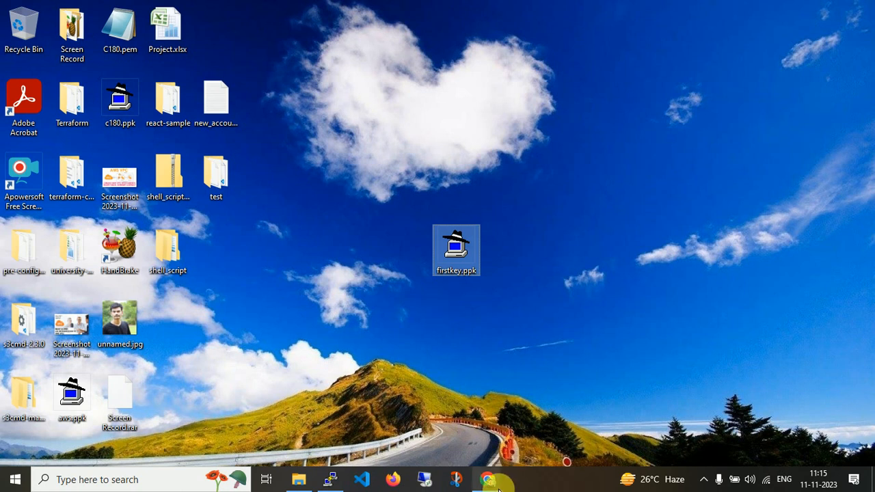
Switch back to the EC2 instances window in Chrome and refresh the list to check the instance state
mouse_move(500, 487)
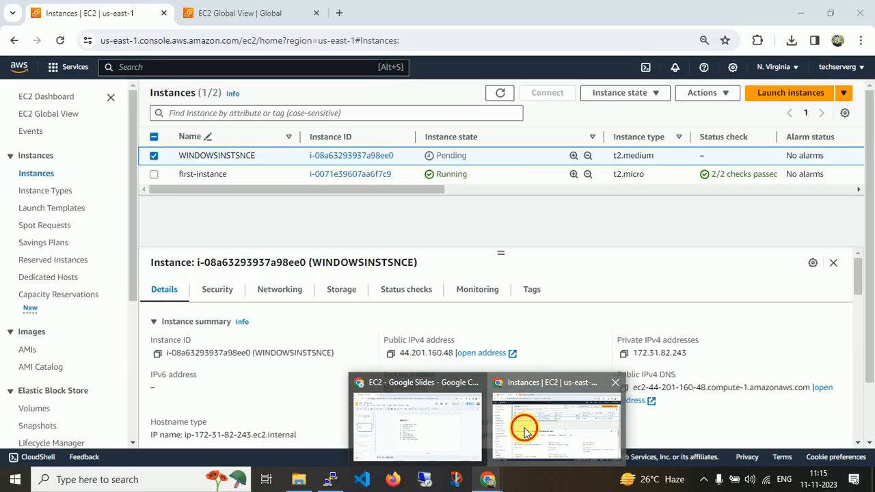
click(521, 425)
click(500, 93)
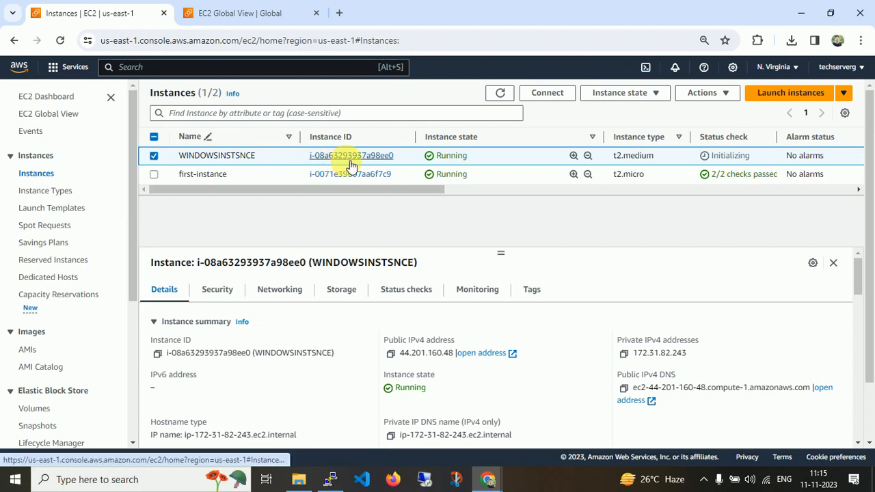
Open the connection options for WINDOWSINSTSNCE and download the remote desktop file for the RDP client
click(500, 93)
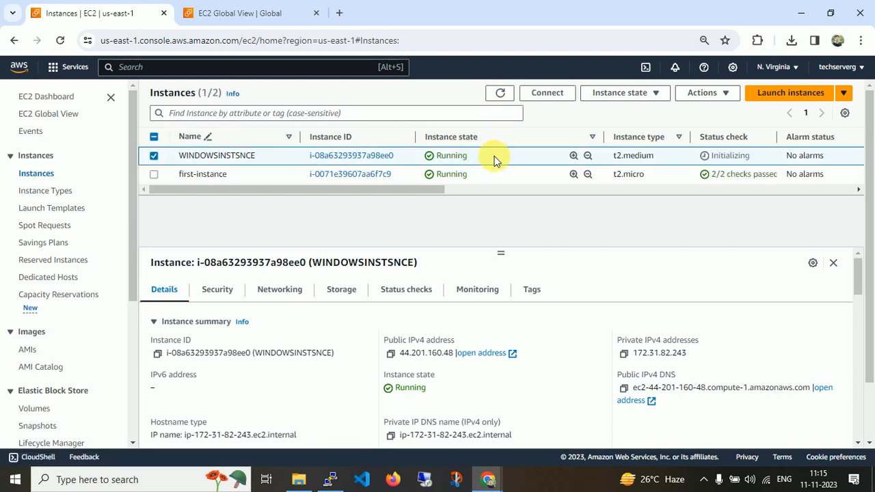
click(557, 96)
right_click(552, 100)
click(528, 111)
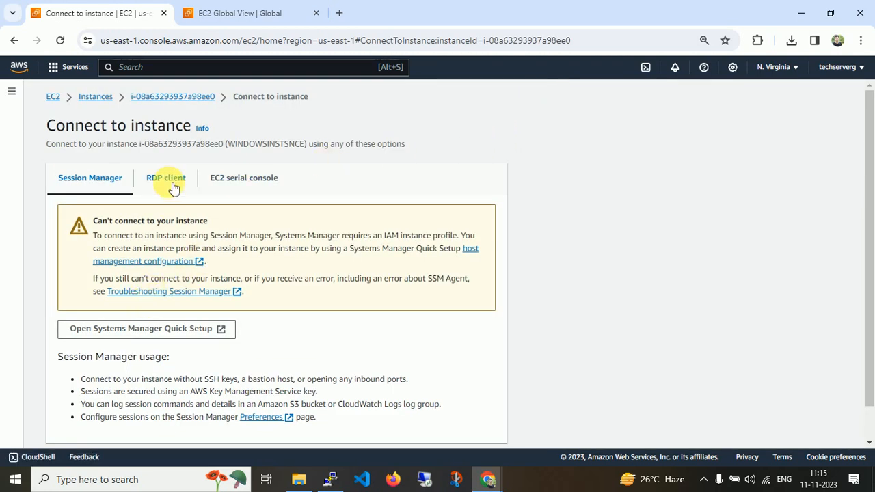
drag(868, 225, 868, 289)
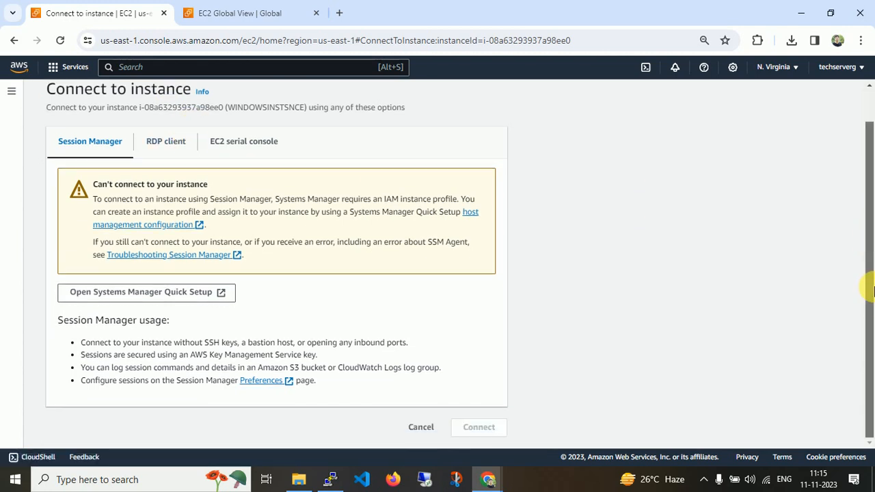
click(171, 146)
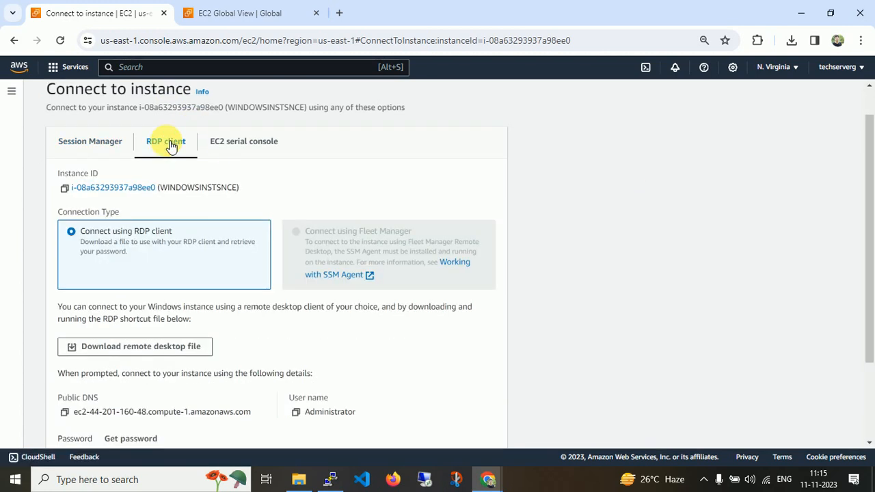
click(178, 348)
scroll(872, 259, down, 2)
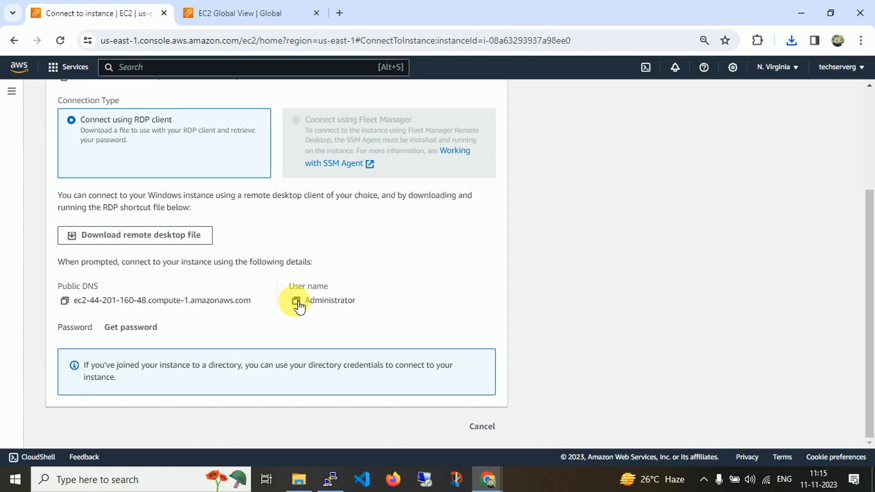
Try to retrieve the instance's Windows password, go back to the instance summary and refresh it
click(129, 327)
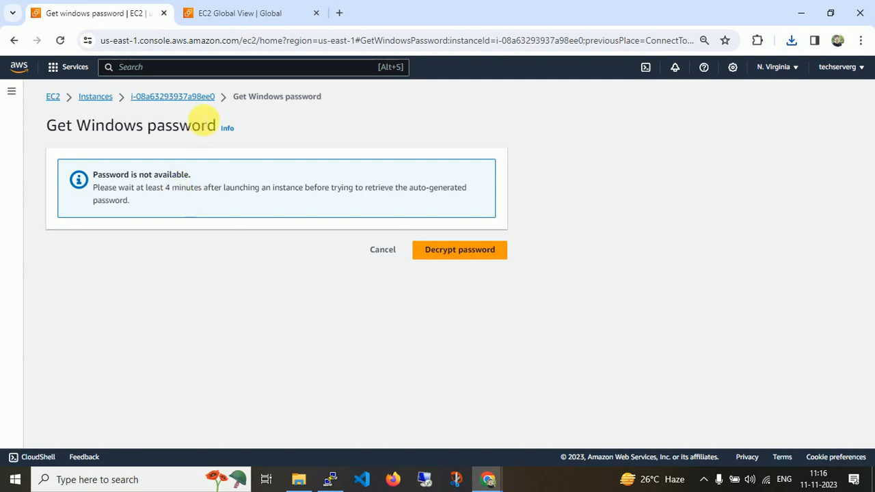
click(197, 96)
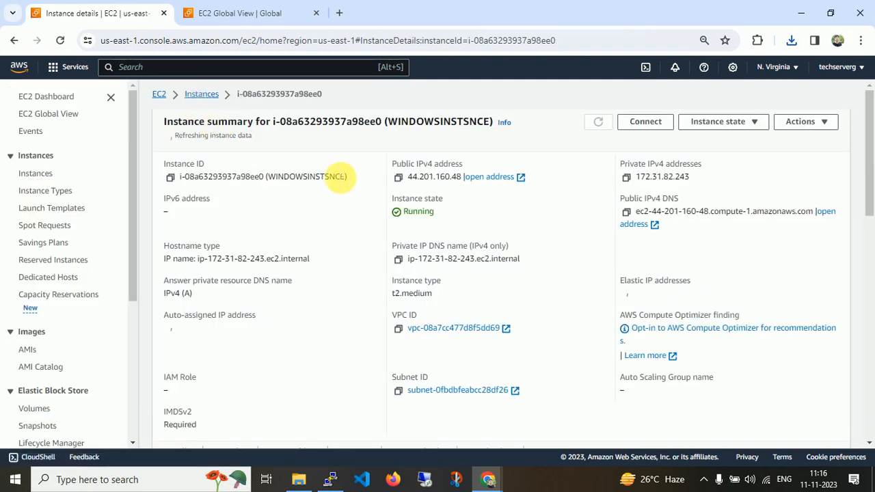
click(598, 122)
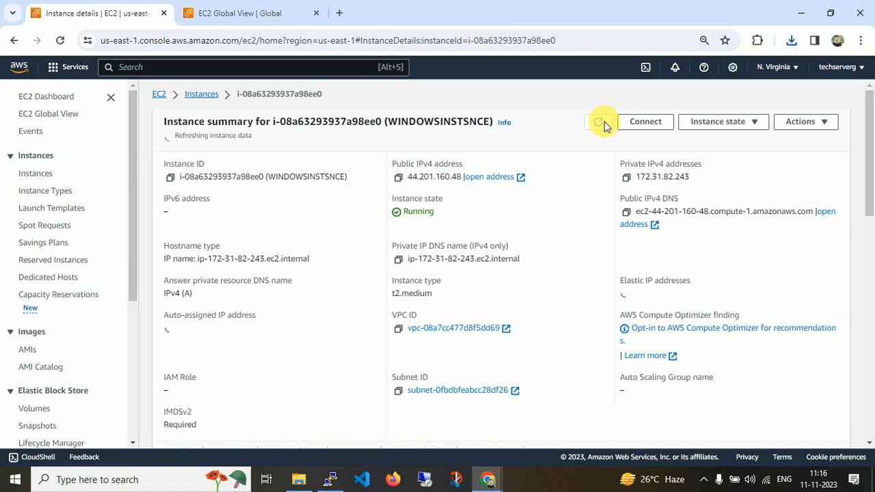
click(598, 122)
click(599, 125)
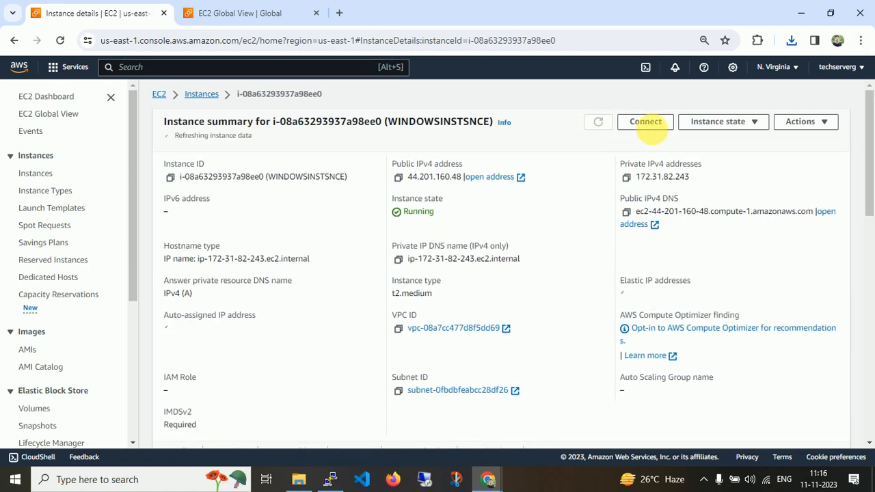
Reopen the RDP client connection options for the instance and request its Windows password
click(647, 121)
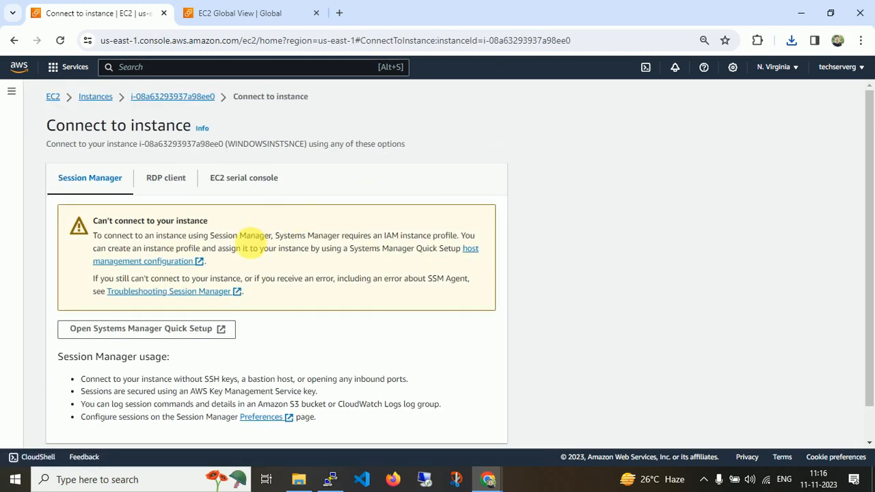
click(166, 182)
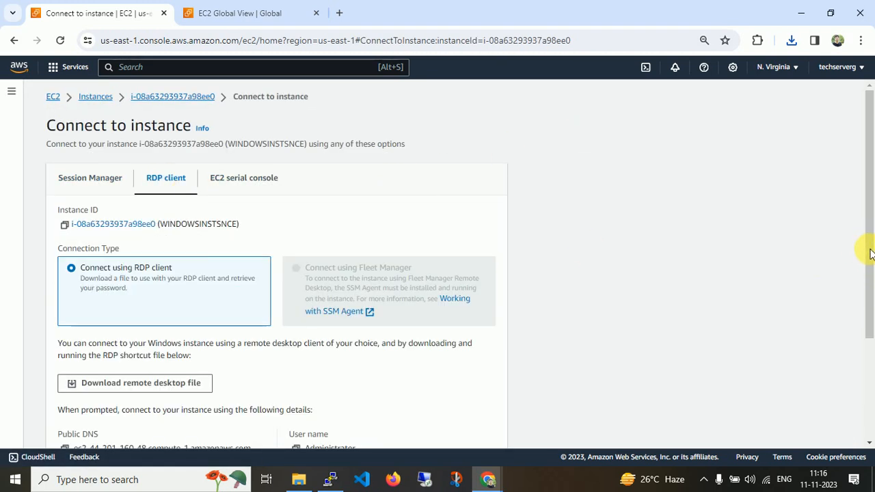
scroll(234, 318, down, 2)
click(135, 327)
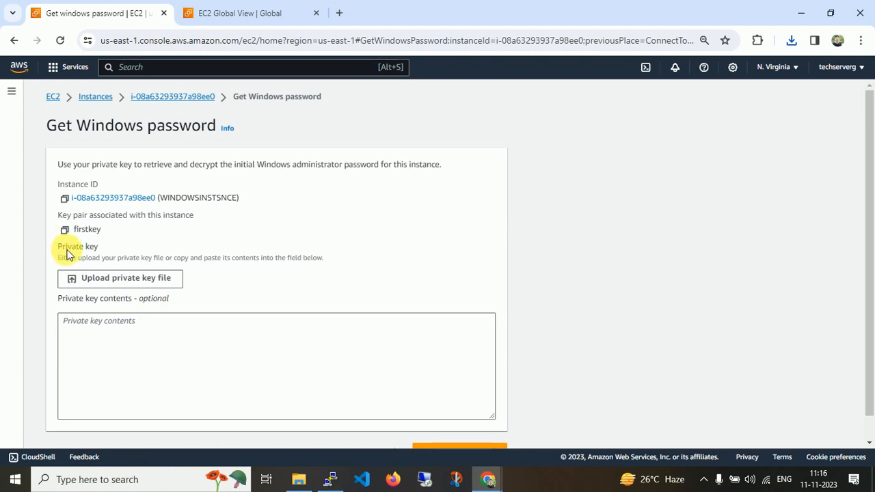
Upload aws.ppk from the desktop as the private key, showing all file types to find it
click(114, 282)
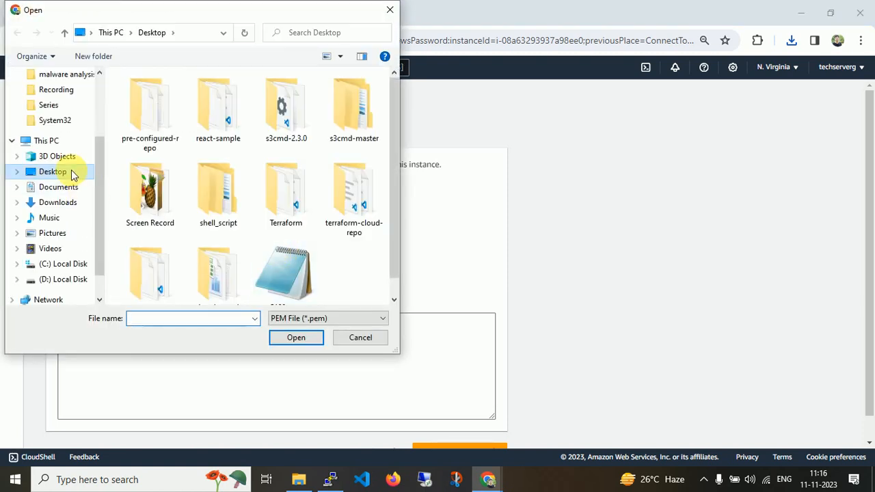
scroll(393, 181, down, 1)
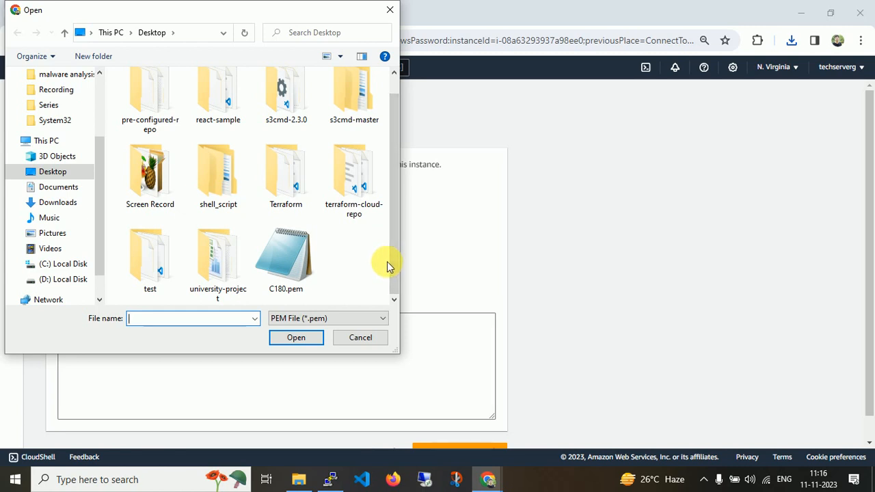
click(346, 321)
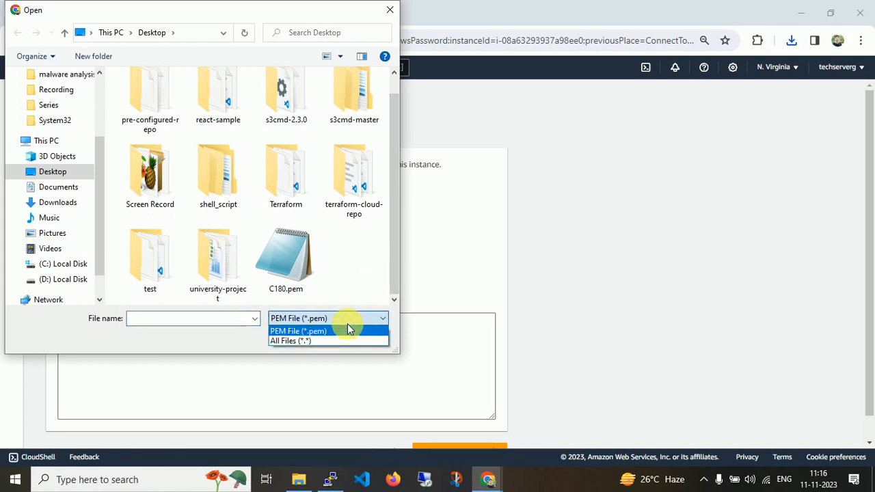
click(339, 341)
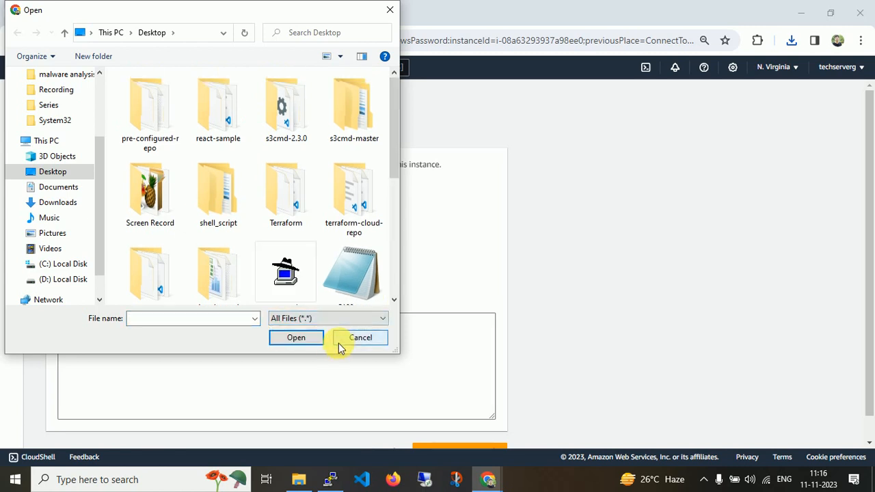
double_click(299, 280)
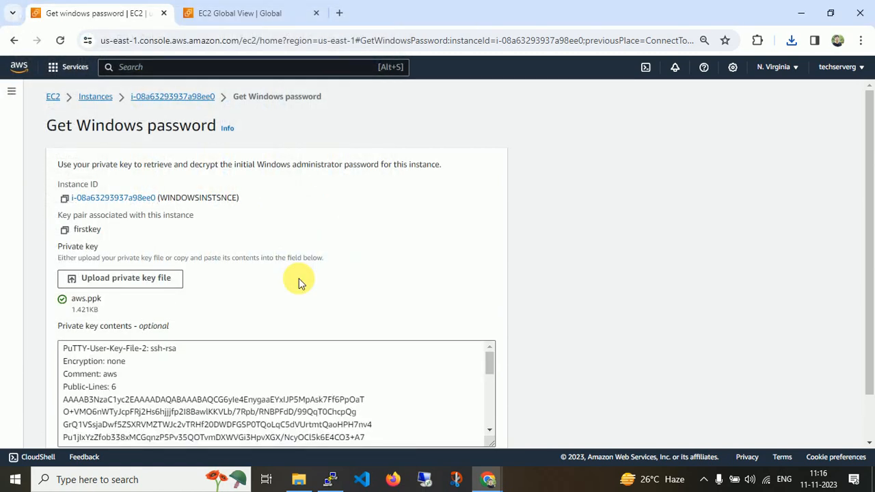
Replace the uploaded private key with firstkey.ppk from the desktop and try to decrypt the Windows password
click(154, 283)
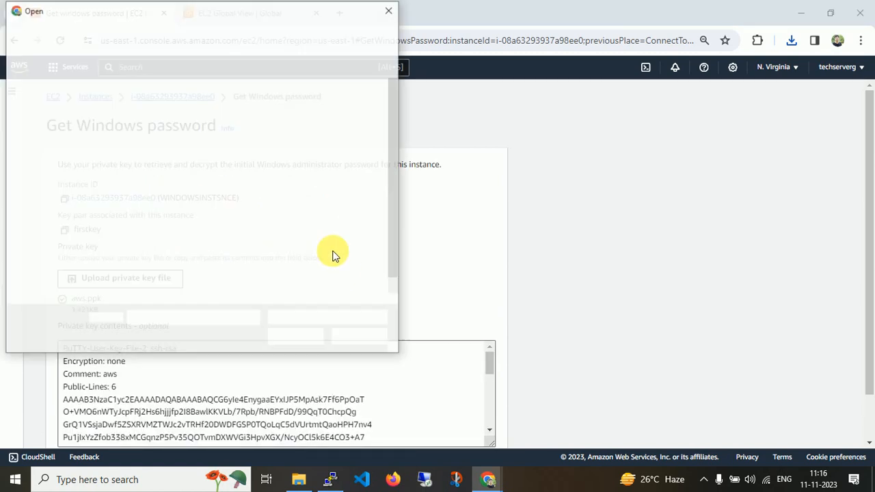
click(346, 318)
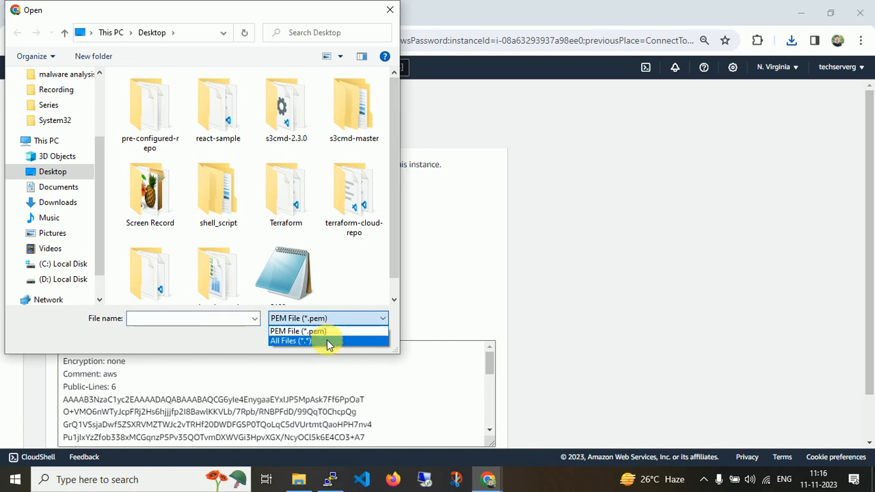
click(327, 341)
drag(391, 152, 403, 248)
double_click(219, 161)
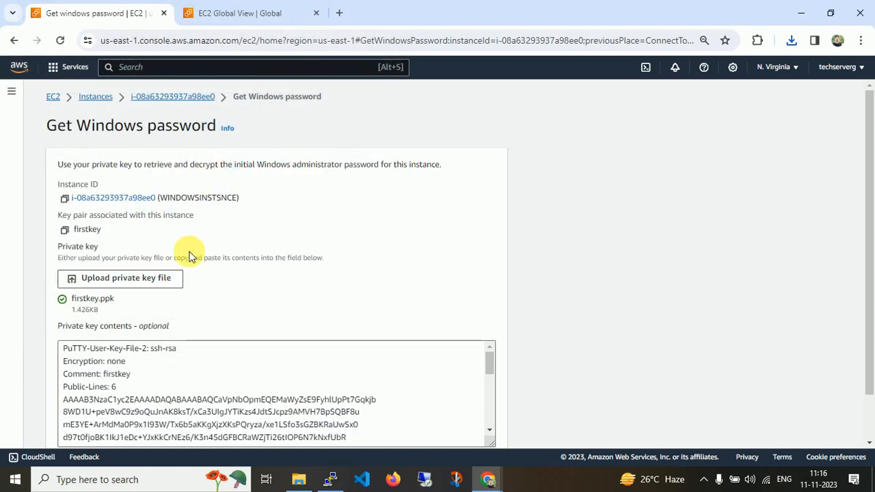
scroll(867, 302, down, 2)
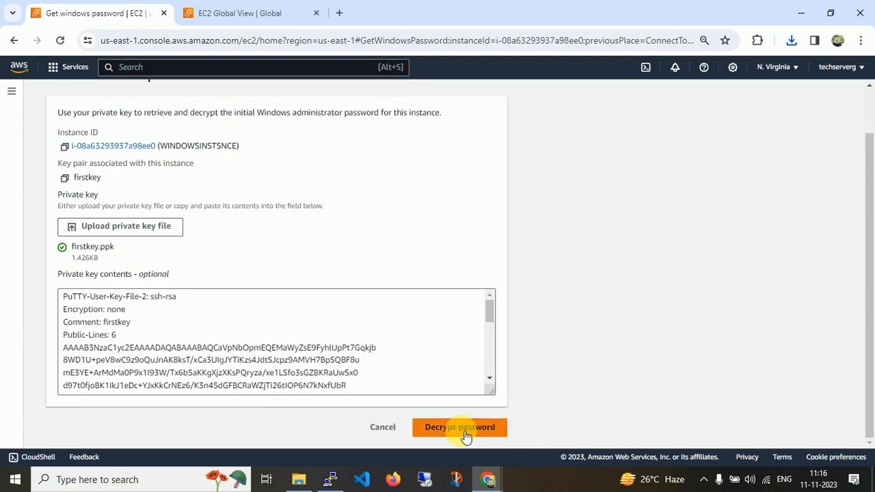
click(465, 434)
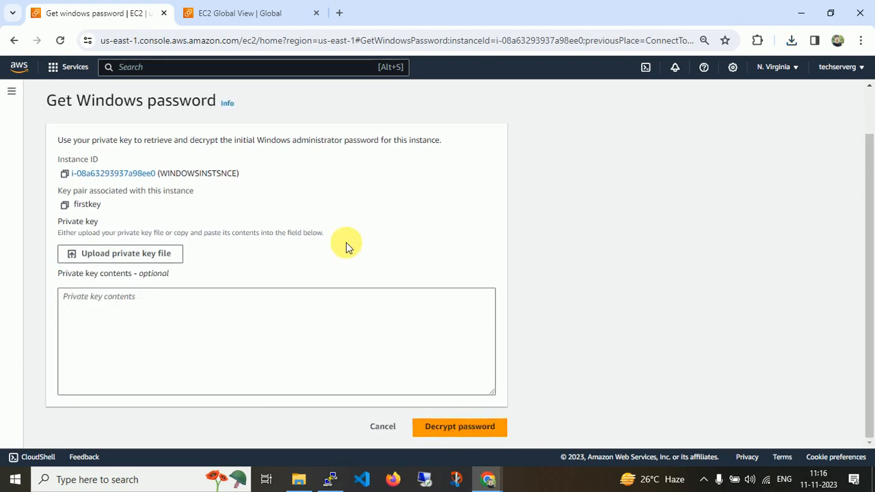
Upload firstkey.ppk from the desktop again and retry decrypting the Windows password
click(204, 317)
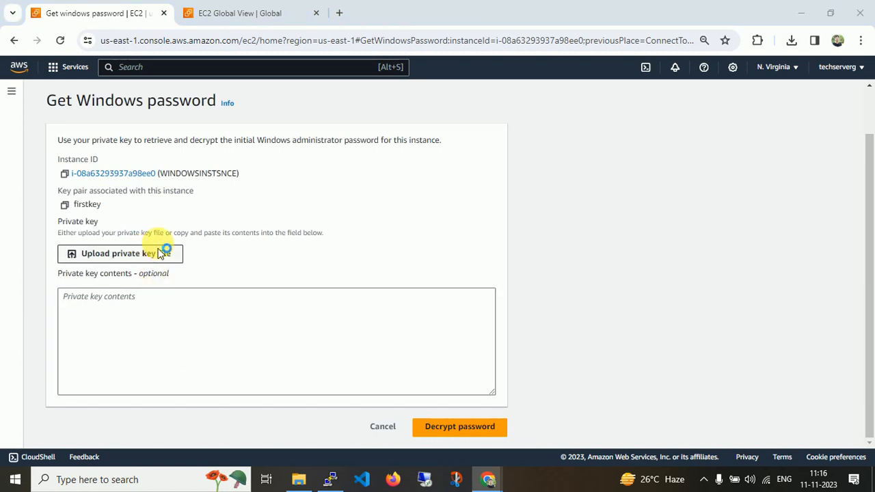
click(159, 251)
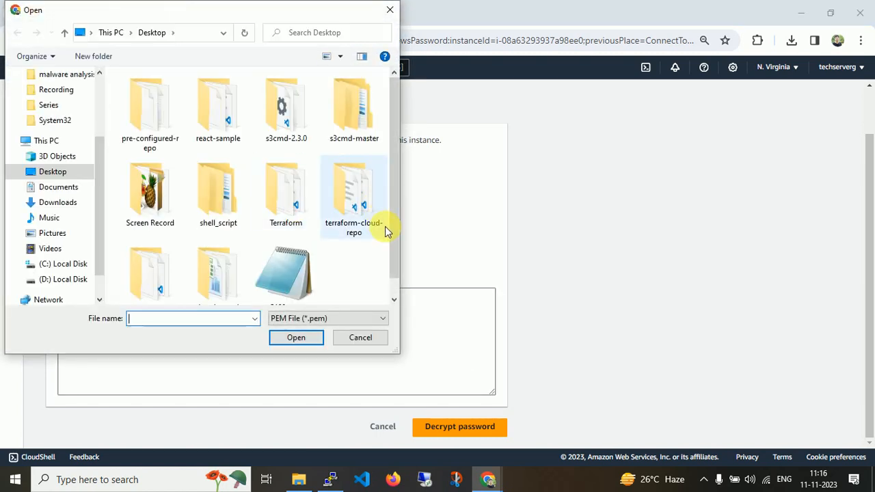
click(345, 320)
click(323, 341)
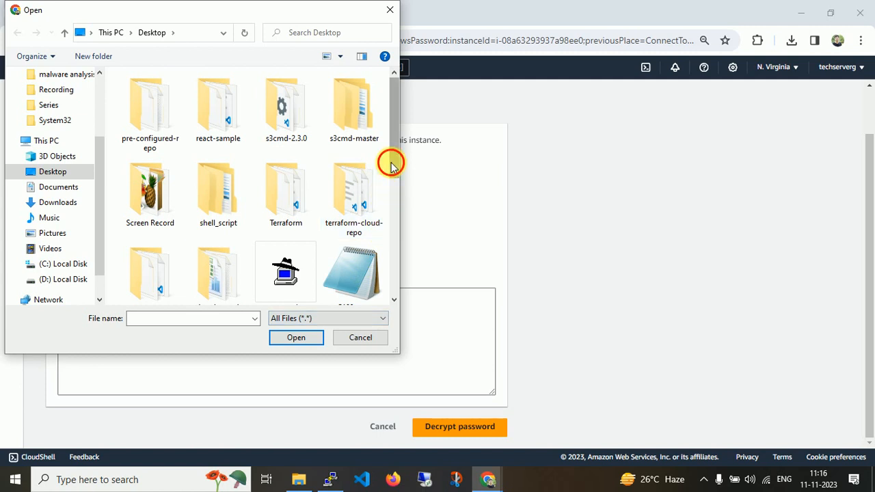
drag(394, 162, 395, 244)
double_click(218, 164)
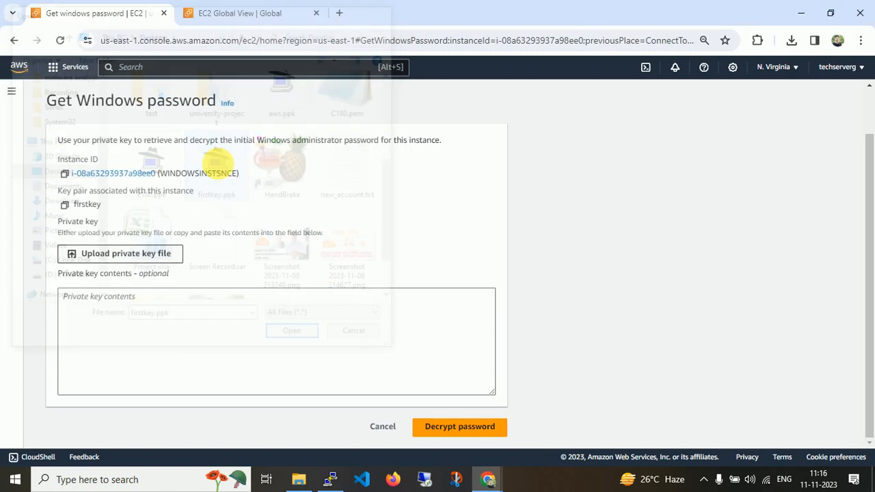
scroll(867, 356, down, 1)
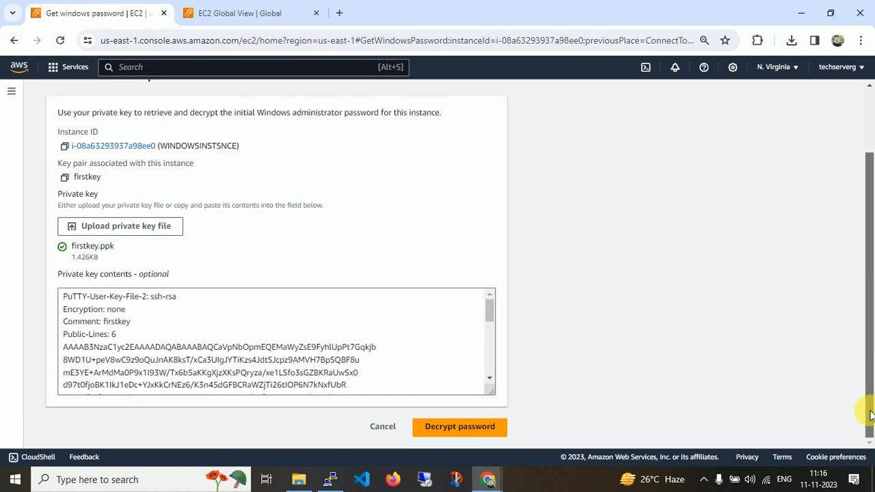
click(496, 425)
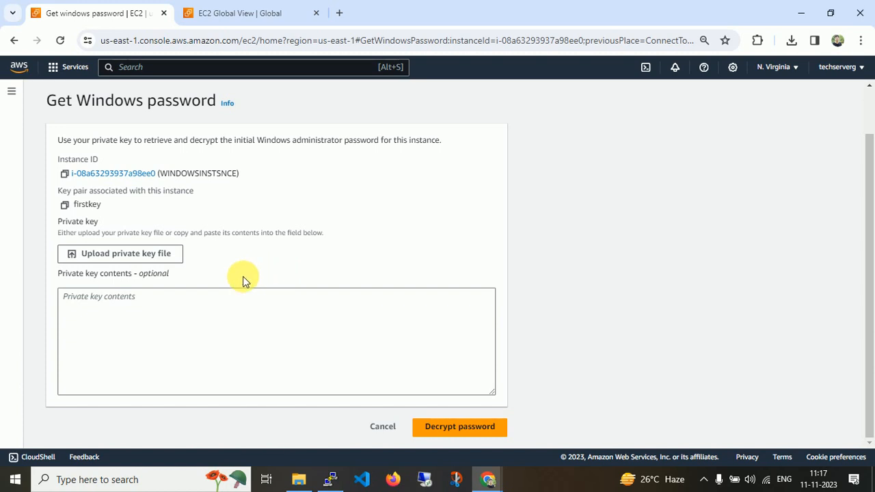
Search Windows for PuTTY and launch PuTTYgen
key(super)
text(p)
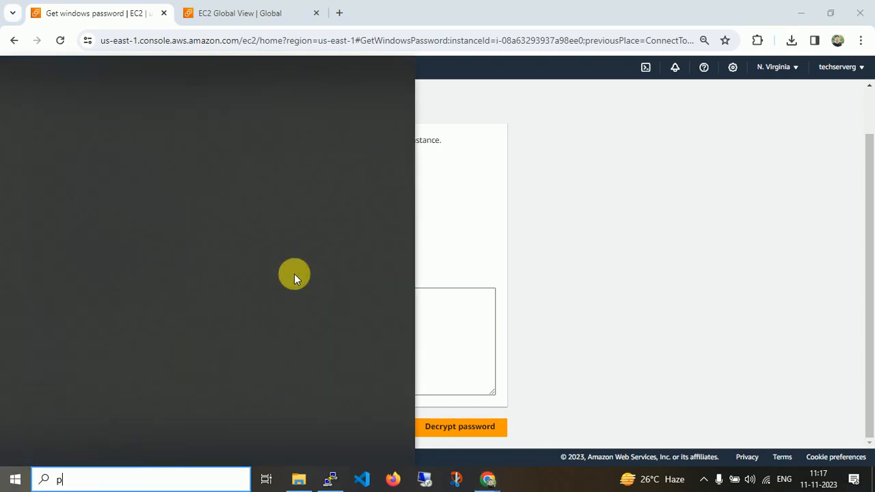
text(utt)
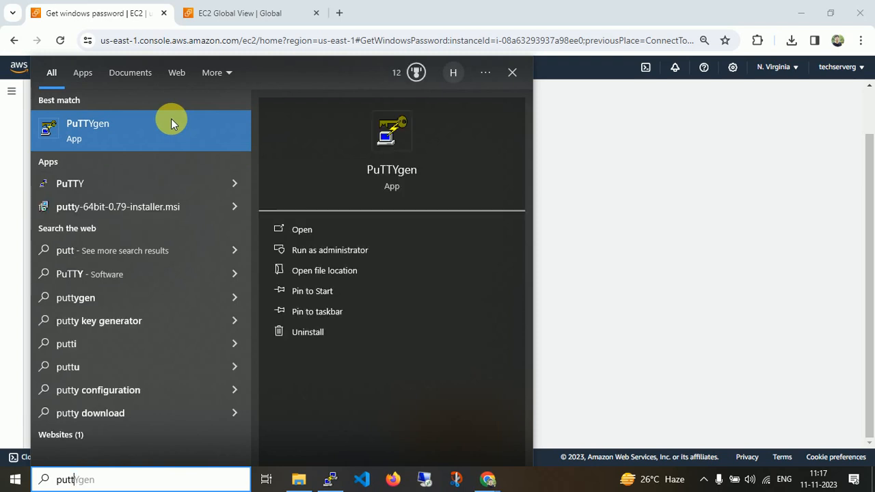
click(171, 123)
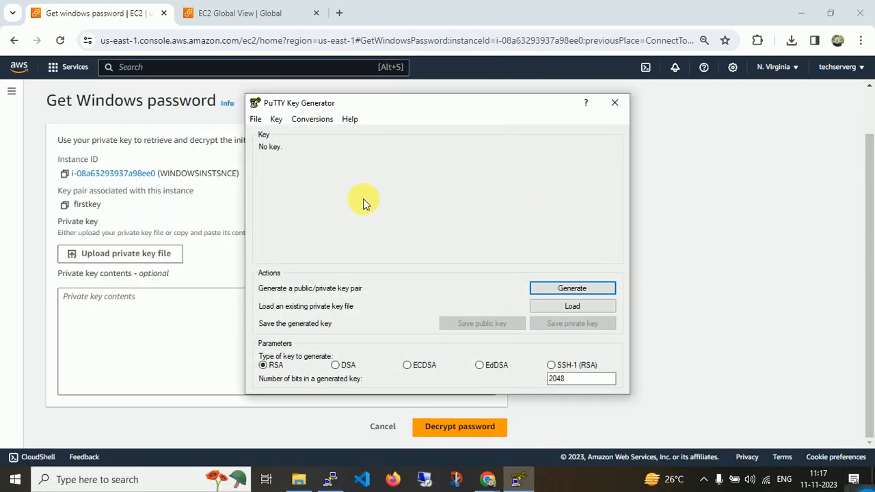
Import the private key firstkey.ppk from the desktop into PuTTYgen
click(280, 120)
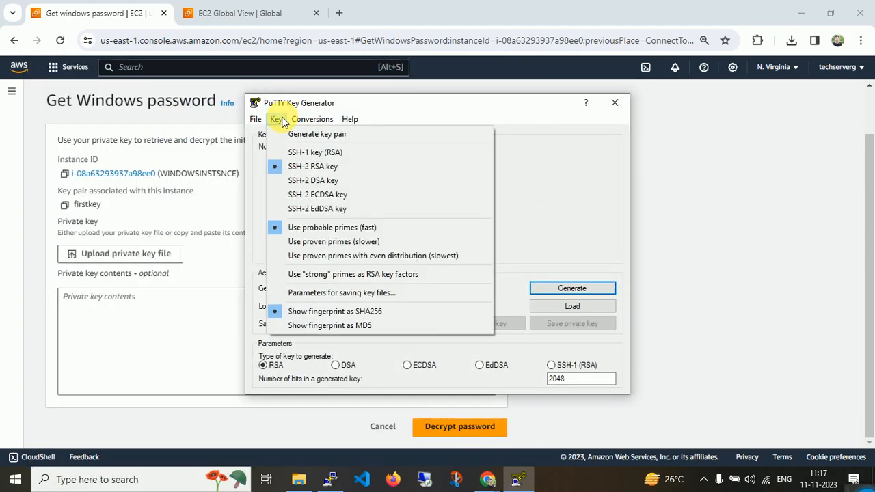
mouse_move(306, 124)
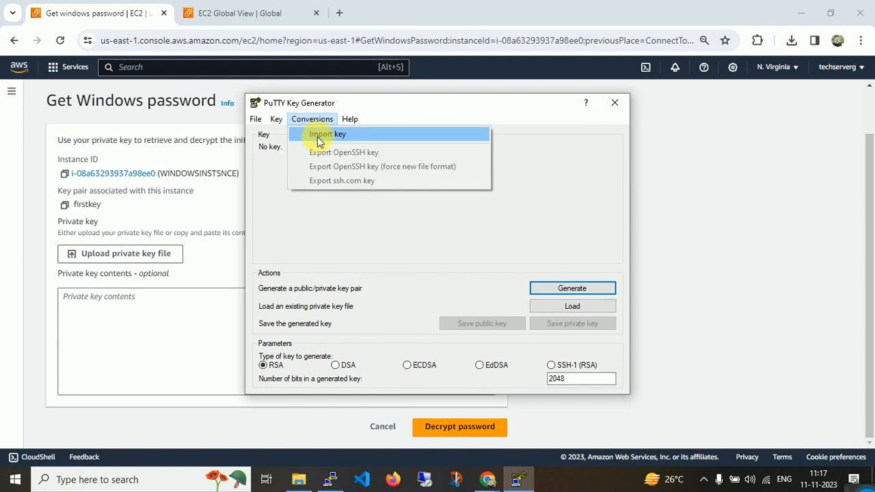
click(318, 137)
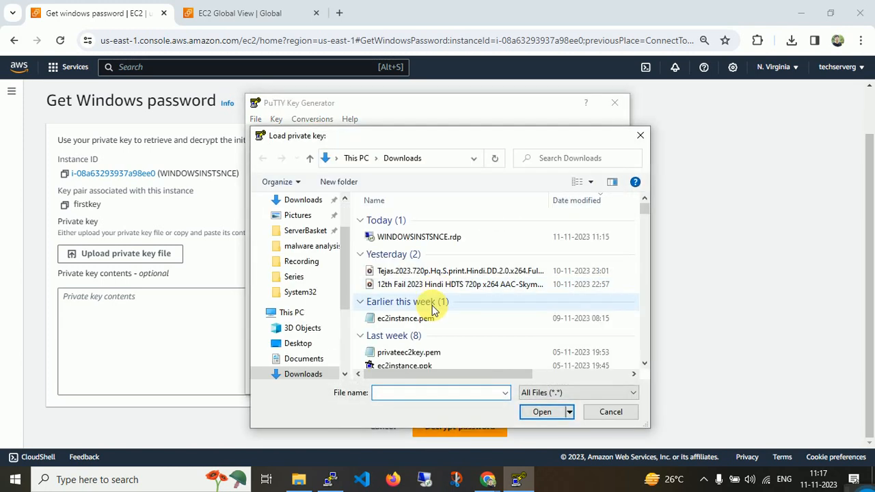
scroll(345, 203, up, 3)
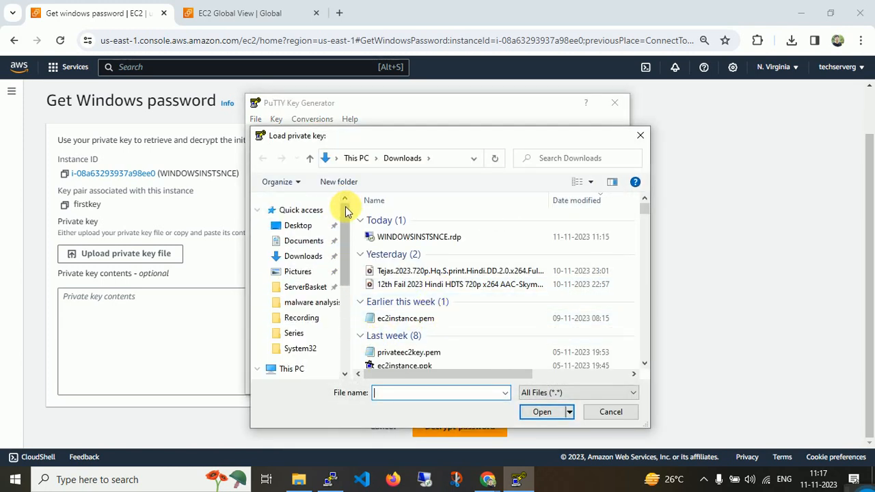
click(311, 226)
scroll(643, 326, down, 3)
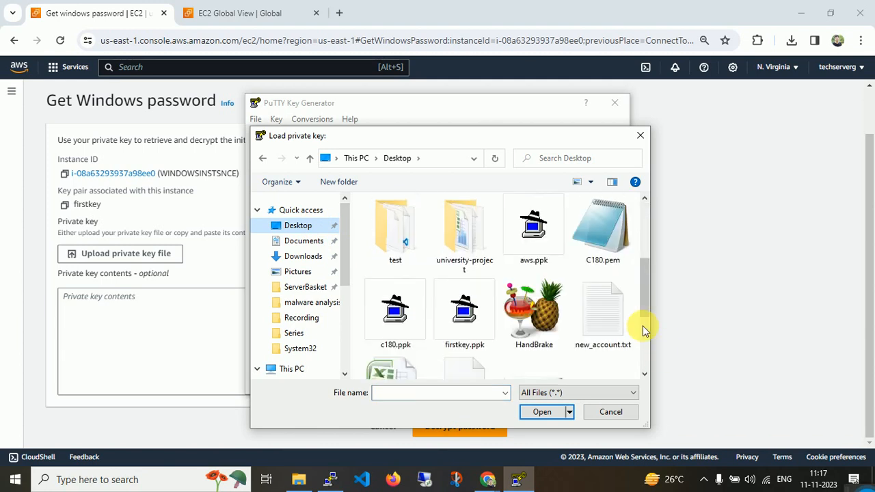
double_click(467, 323)
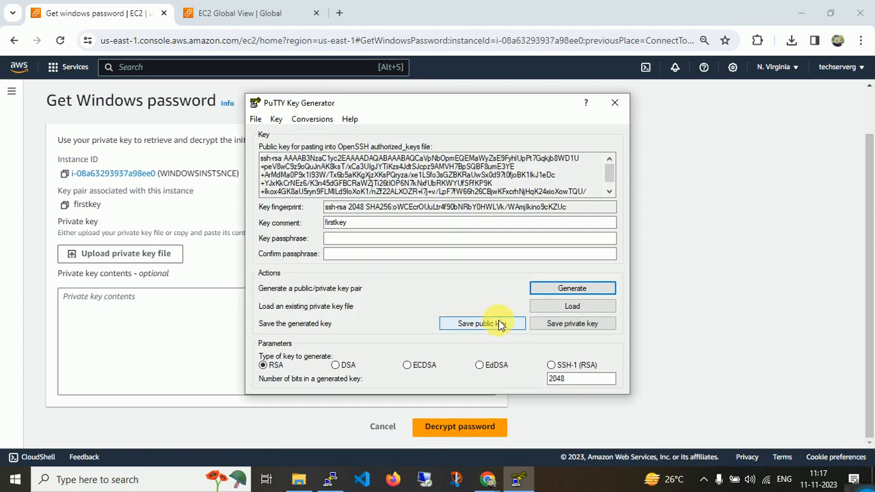
Export the loaded key in OpenSSH format without a passphrase, saving it to the desktop as firstkey.pem
click(275, 118)
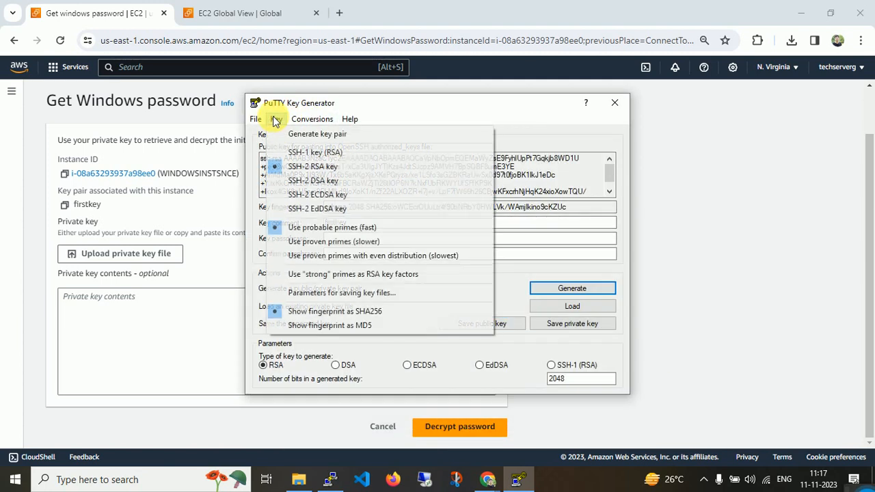
mouse_move(316, 121)
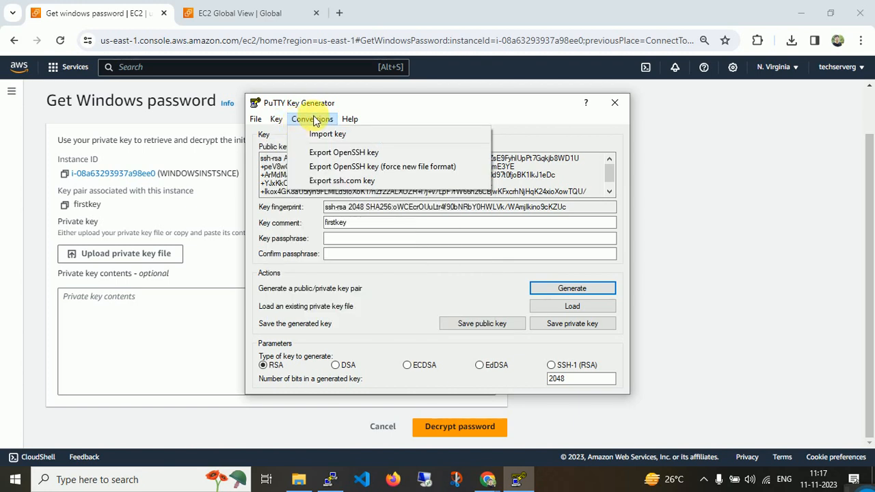
click(329, 153)
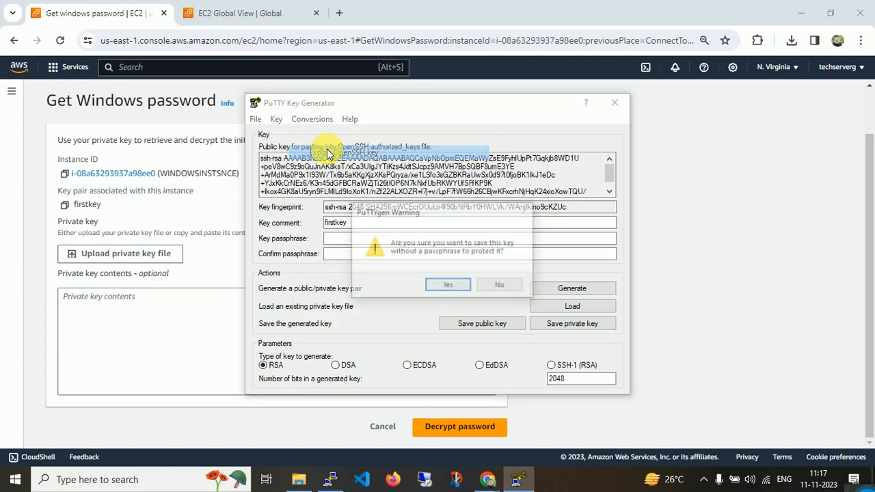
click(449, 286)
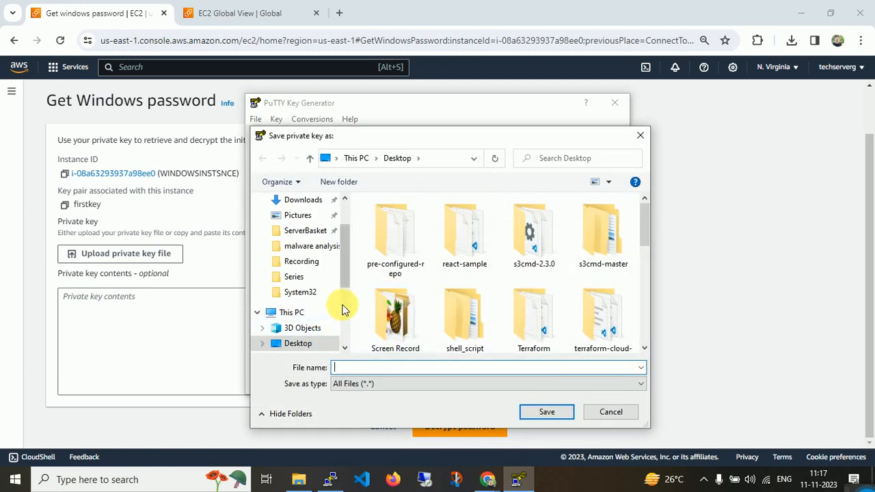
scroll(647, 235, down, 1)
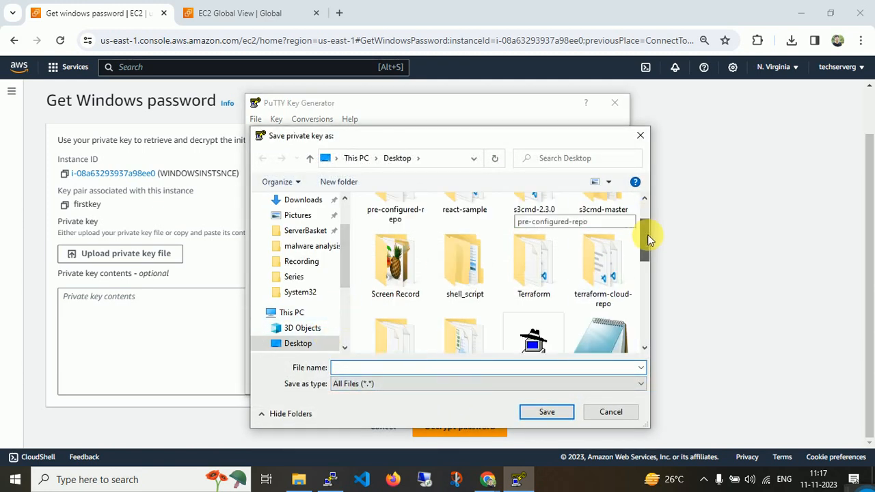
scroll(648, 234, down, 2)
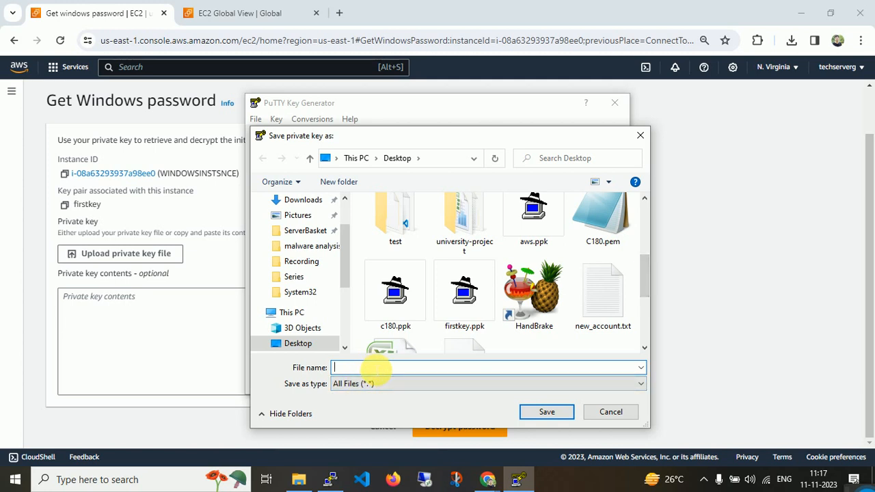
text(firstk)
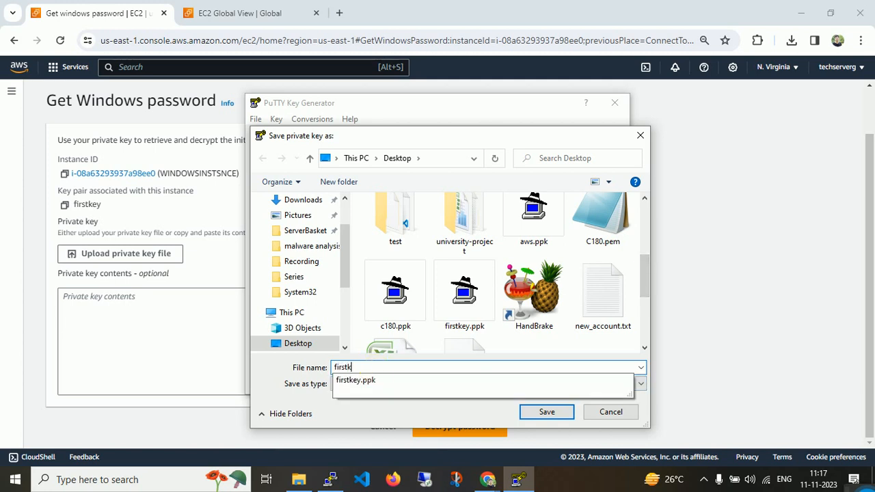
text(ey.pem)
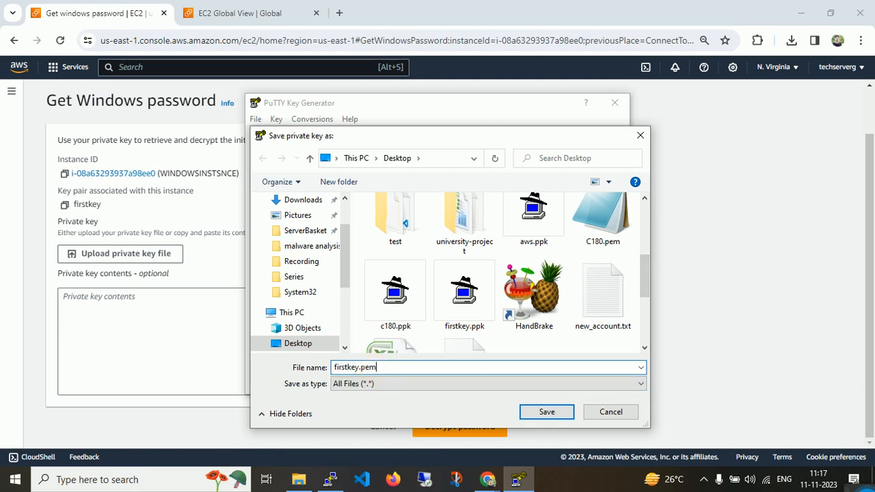
click(547, 412)
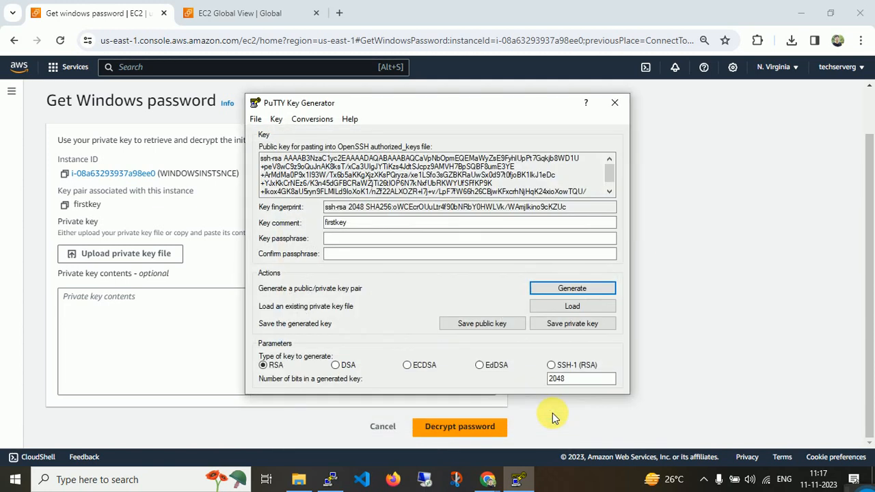
Open firstkey.pem from the desktop in Notepad++ and copy its entire contents
key(super+d)
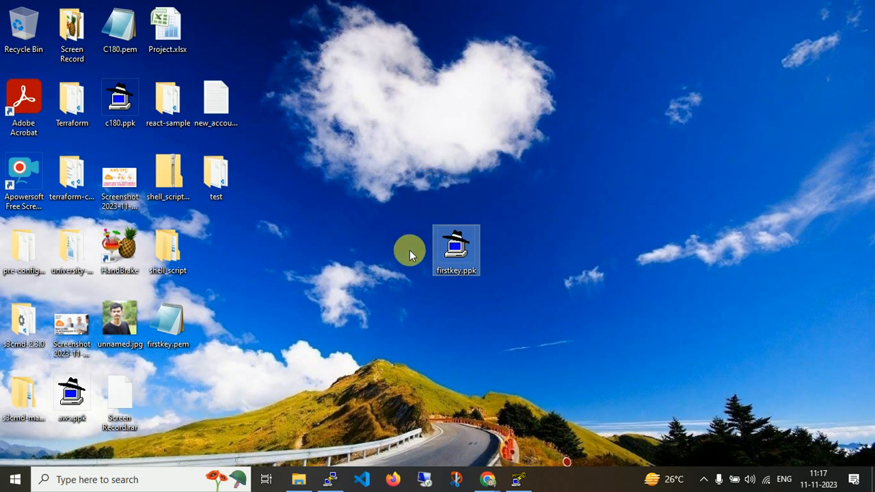
click(174, 313)
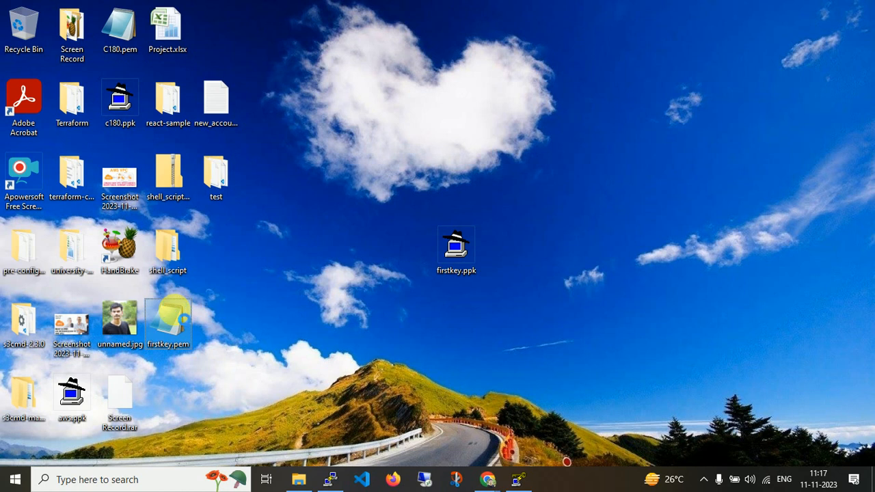
right_click(174, 312)
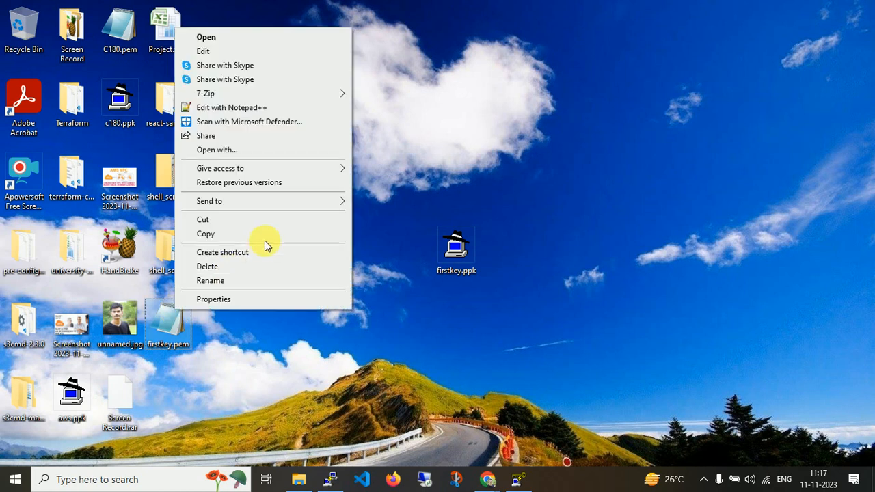
click(275, 107)
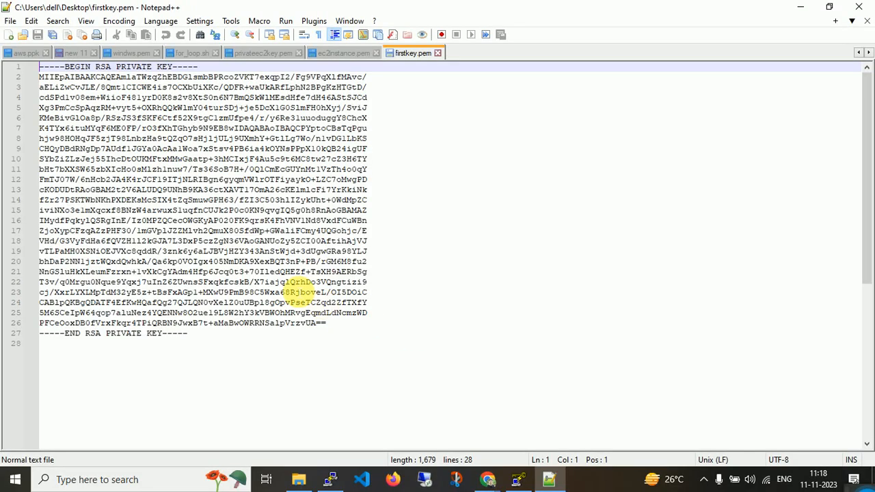
drag(322, 353, 102, 200)
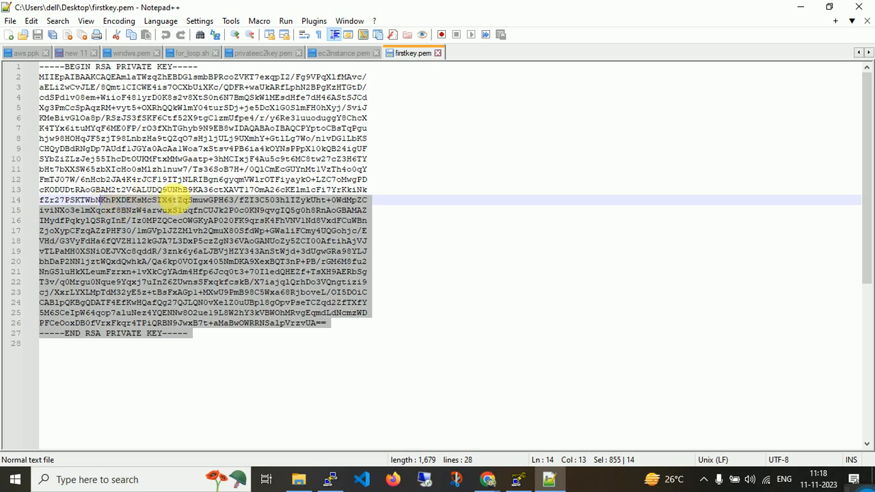
click(175, 200)
key(ctrl+a)
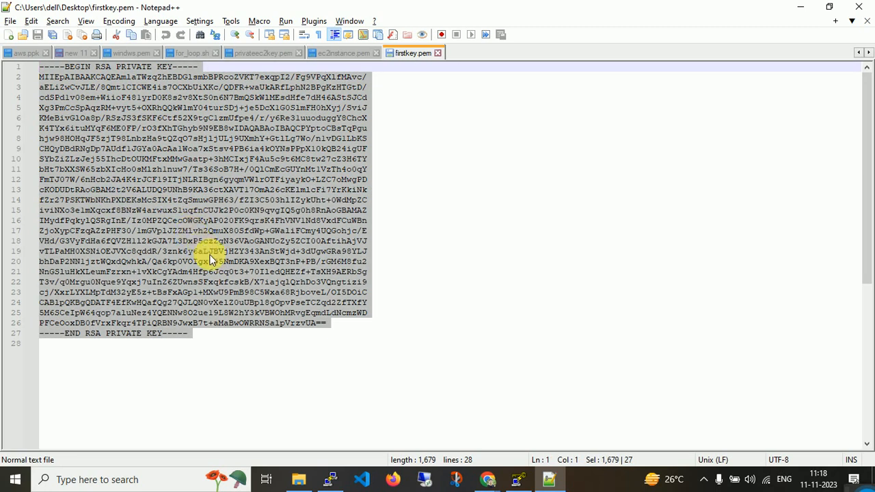
Switch to the AWS Get Windows password page in Chrome and paste the private key into the private key contents field
key(alt+Tab)
key(alt+Tab)
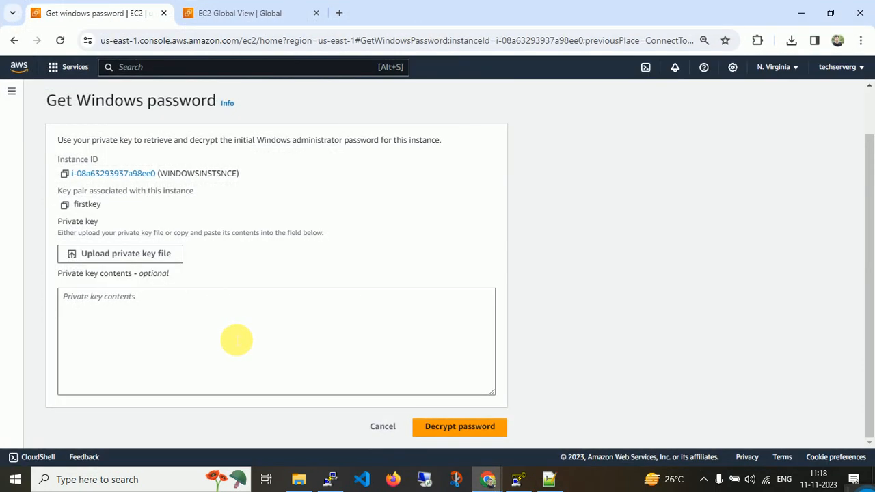
click(236, 339)
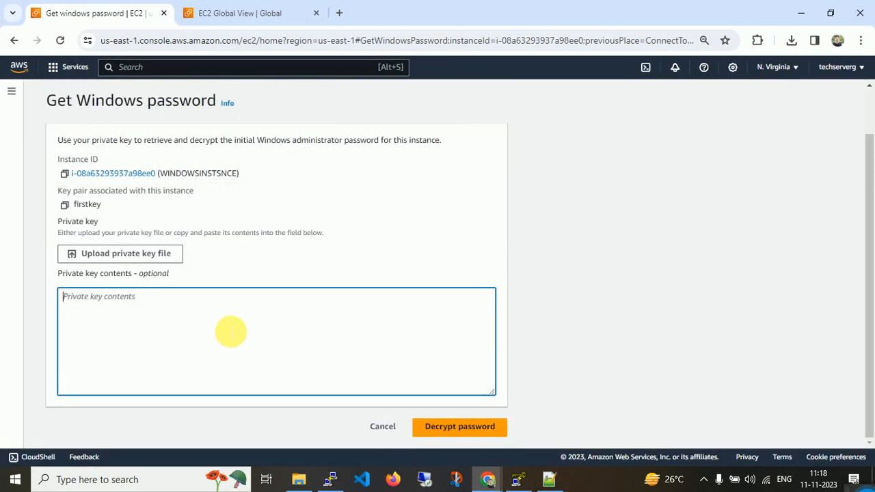
key(ctrl+v)
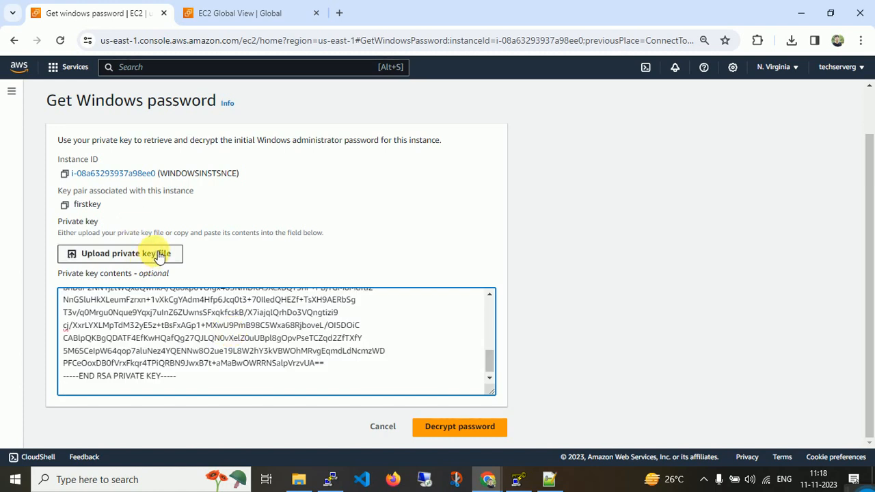
Upload firstkey.pem from the desktop as the private key file and decrypt the Windows password
click(159, 254)
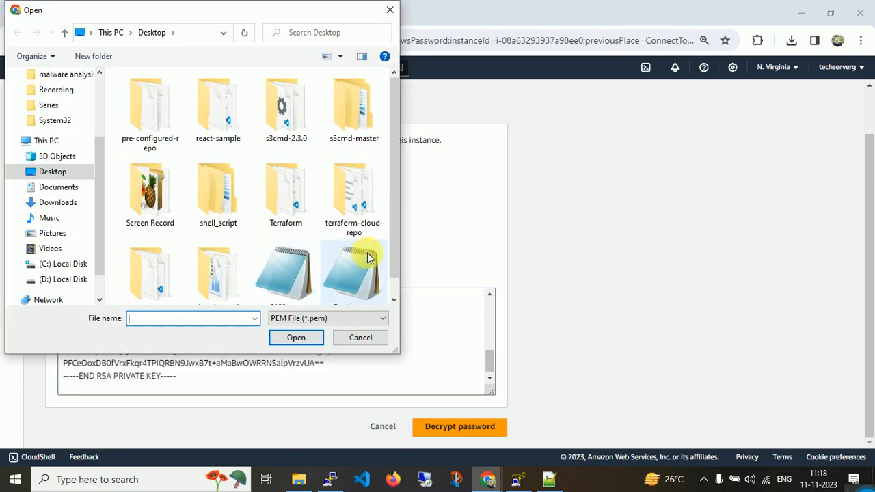
scroll(399, 233, down, 1)
click(360, 264)
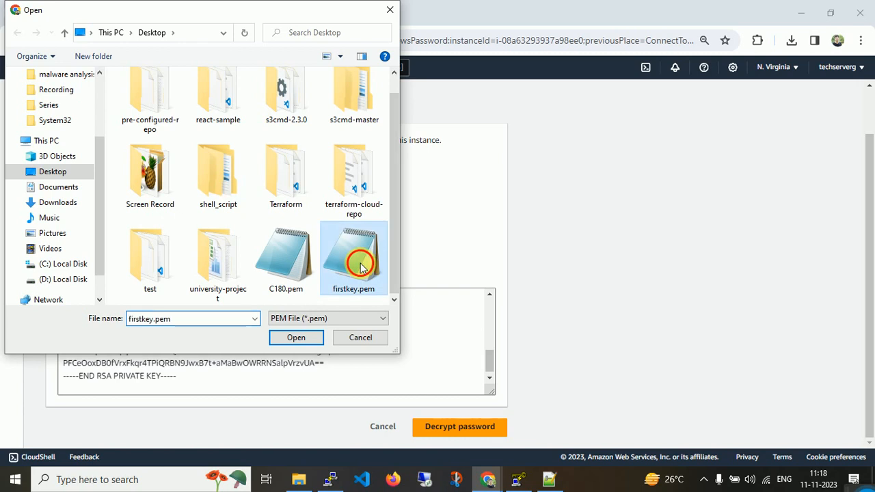
double_click(359, 263)
scroll(869, 259, down, 1)
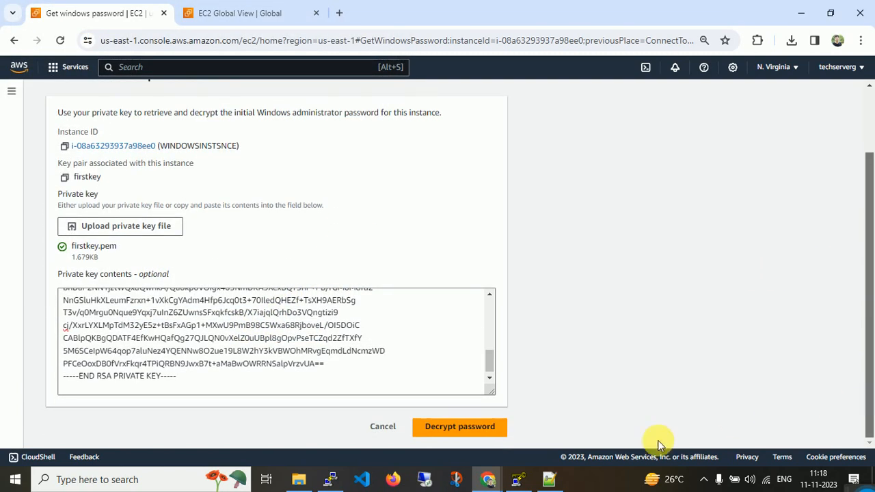
click(491, 432)
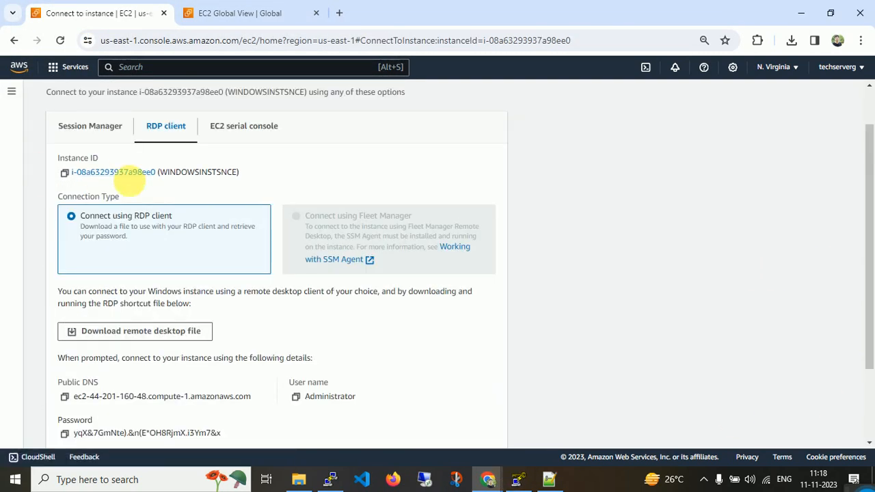
Copy the decrypted administrator password and paste it into a new Notepad document
drag(869, 209, 869, 277)
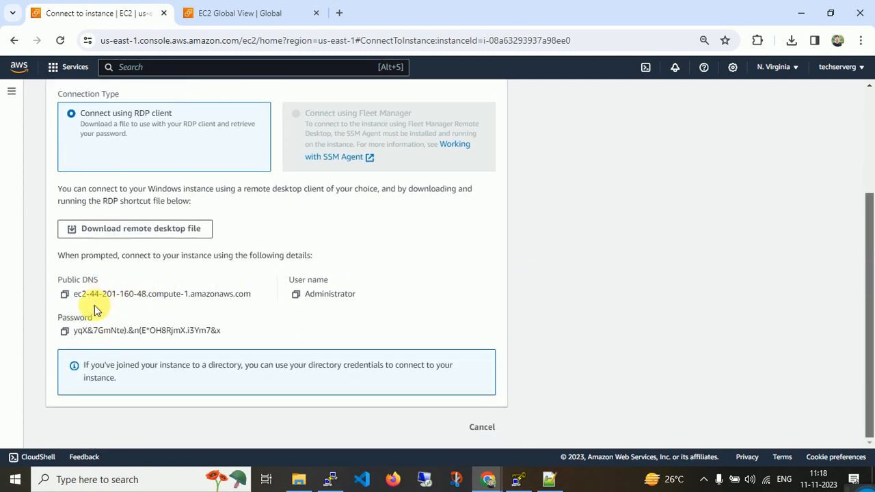
click(65, 331)
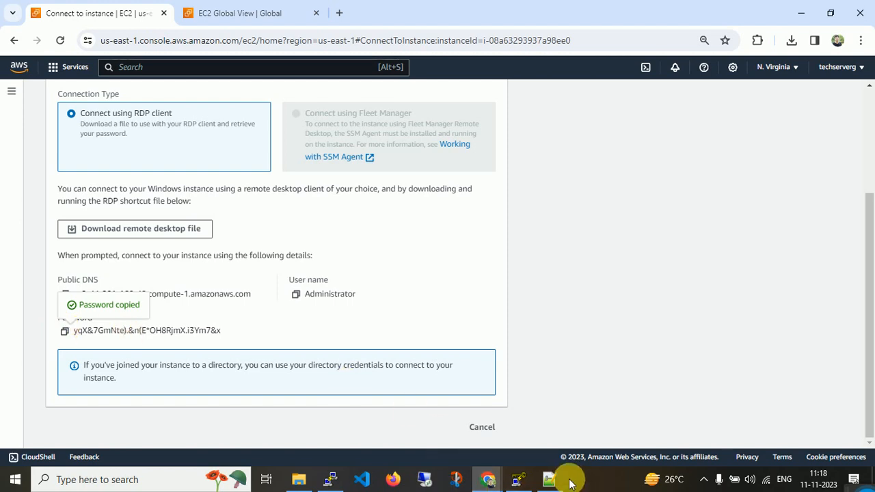
key(super+r)
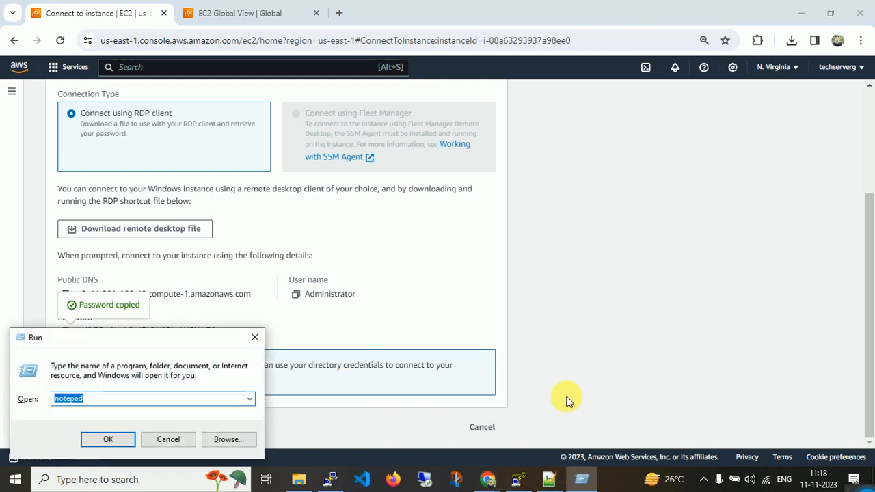
key(Return)
key(ctrl+v)
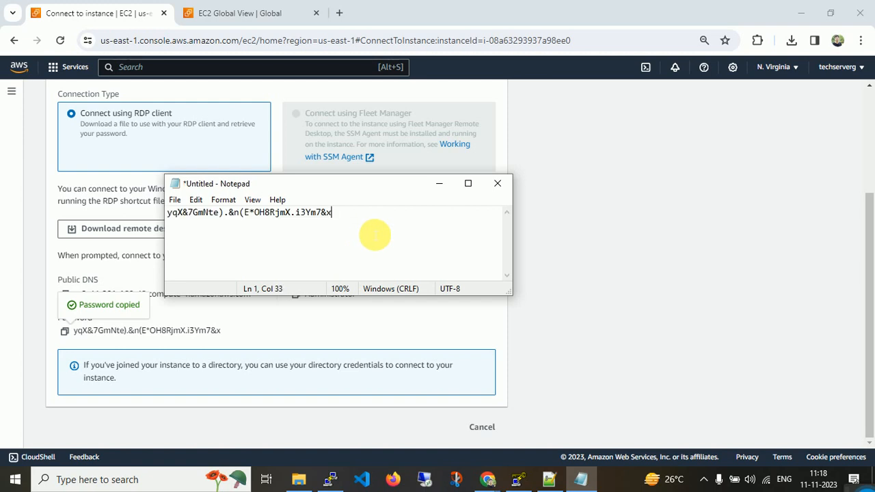
Open the downloaded WINDOWSINSTSNCE.rdp file from Chrome and start the remote desktop connection
click(792, 40)
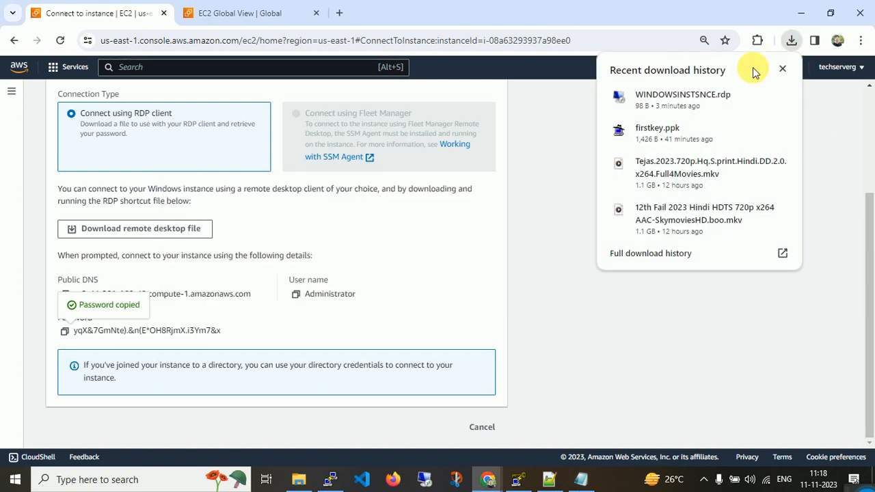
click(686, 95)
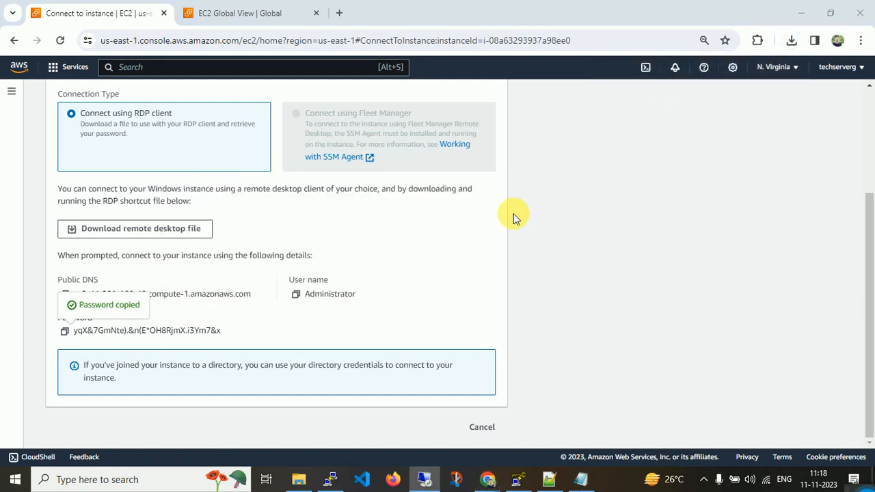
click(527, 308)
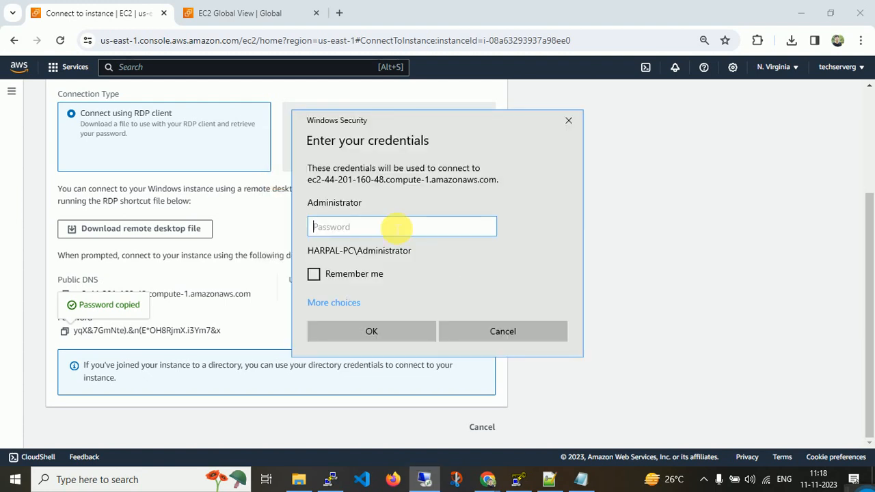
Copy the administrator password from Notepad into the remote desktop password field and connect despite the certificate warning
click(592, 482)
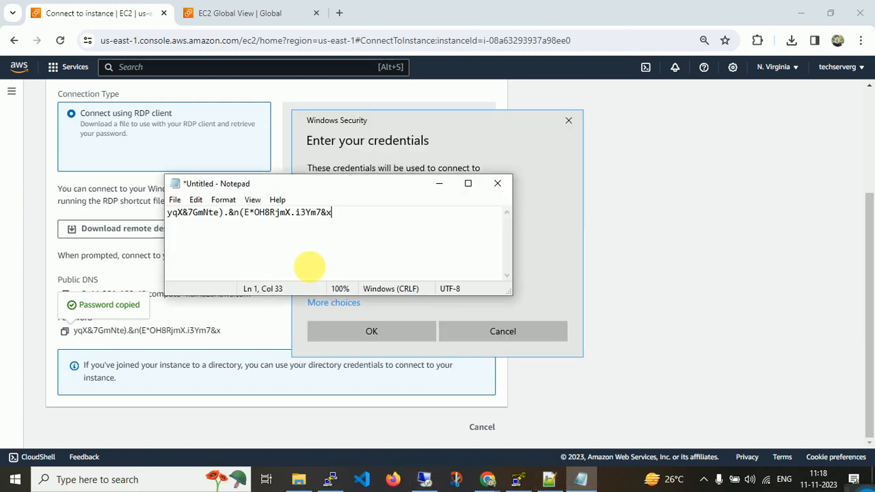
drag(391, 225, 10, 88)
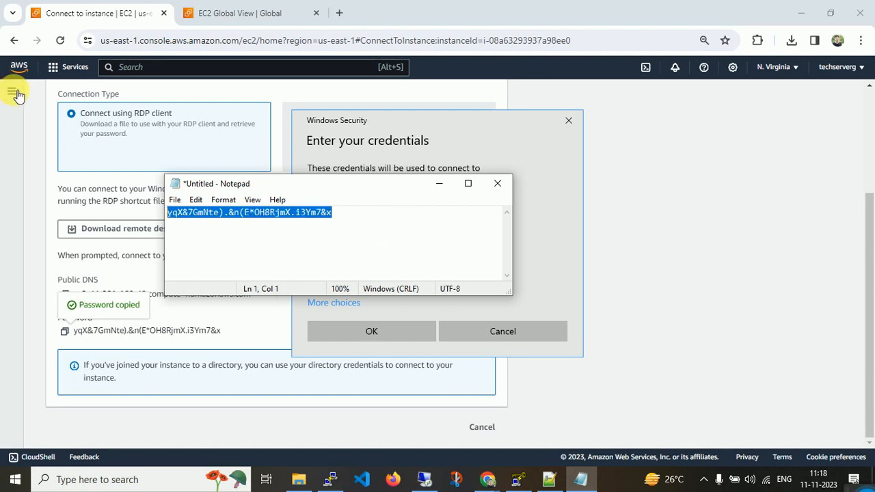
click(471, 224)
key(ctrl+v)
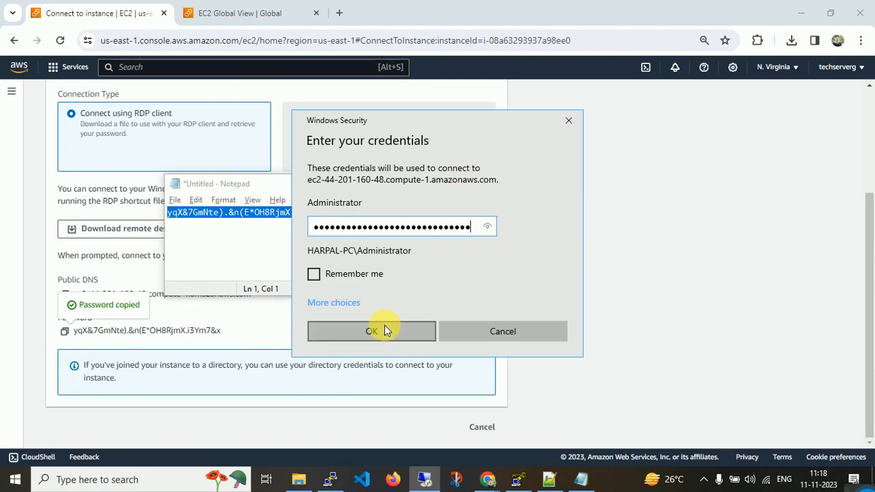
click(384, 327)
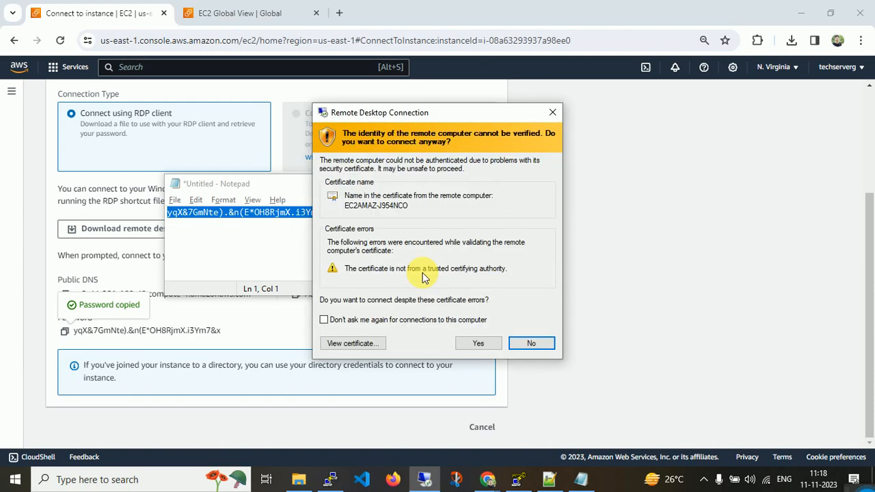
click(475, 342)
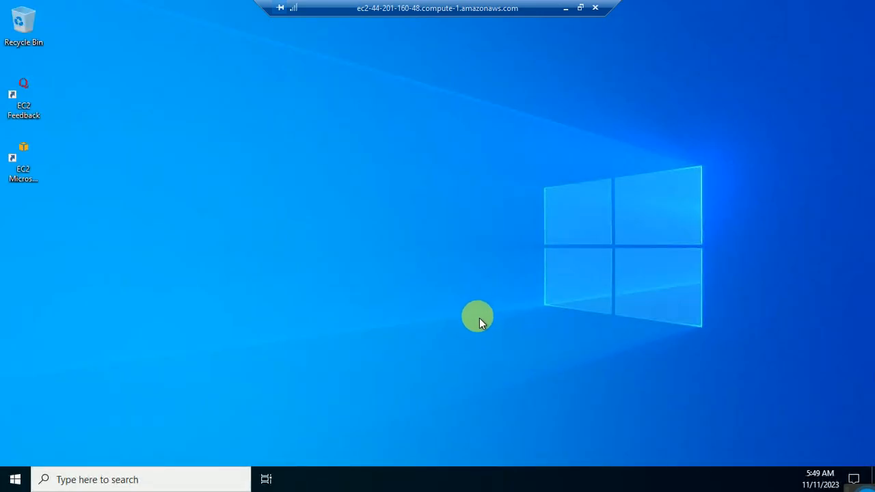
Run diskmgmt.msc on the remote server to open Disk Management and maximize its window
key(super+r)
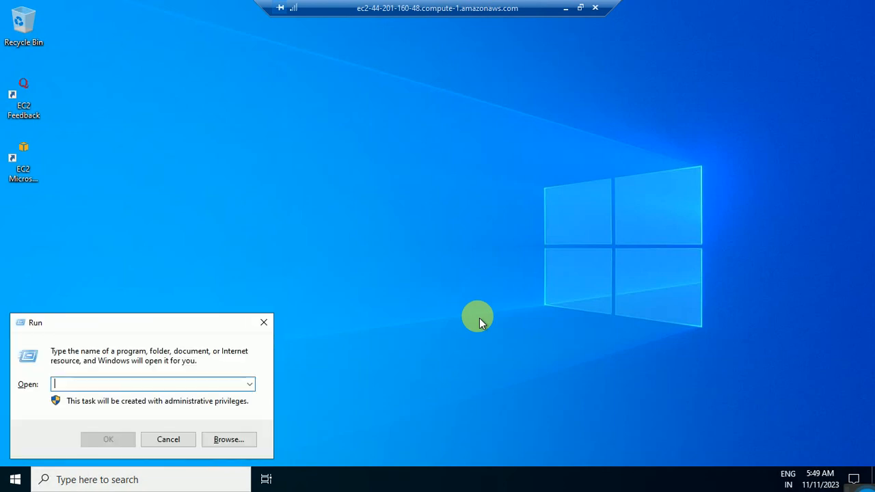
text(diskmgm)
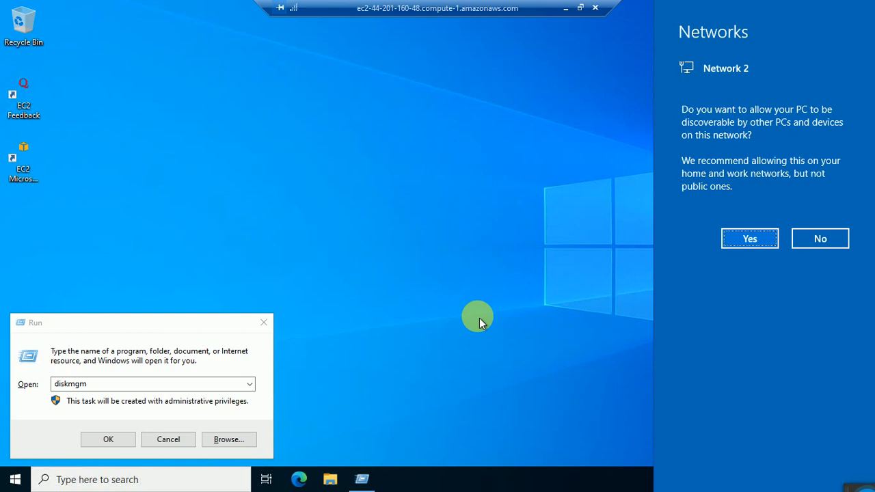
key(Return)
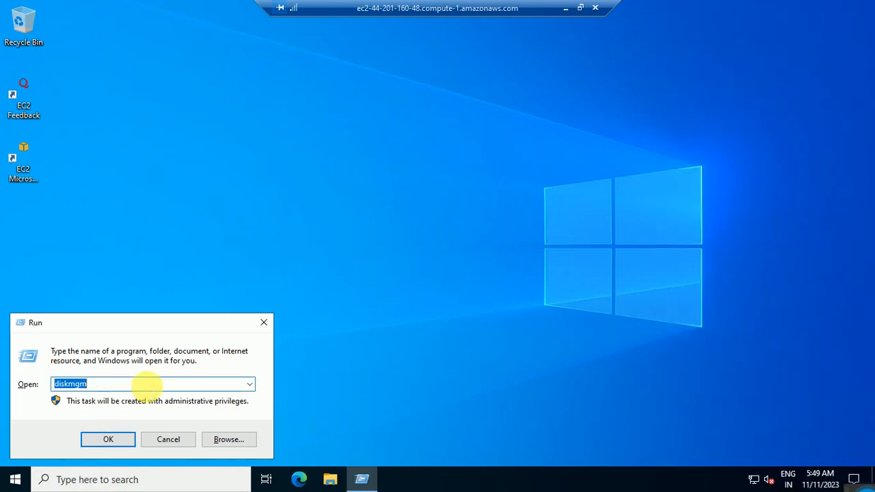
click(149, 382)
text(t)
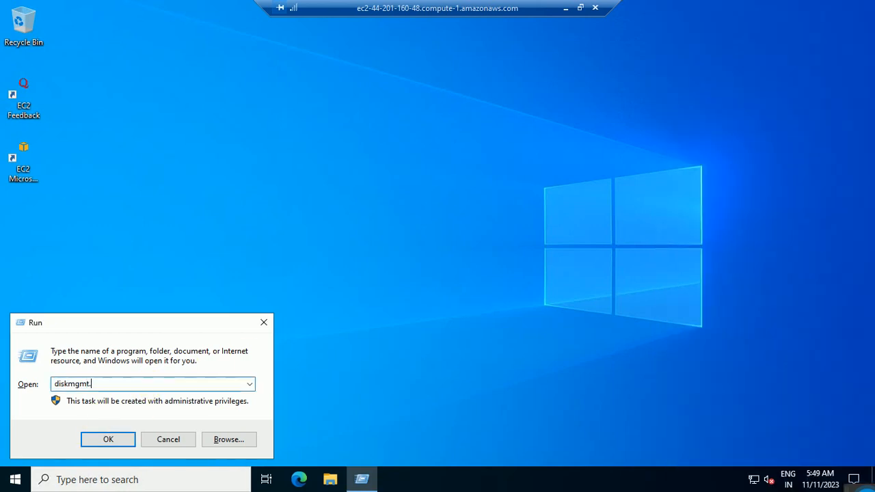
text(.msc)
key(Return)
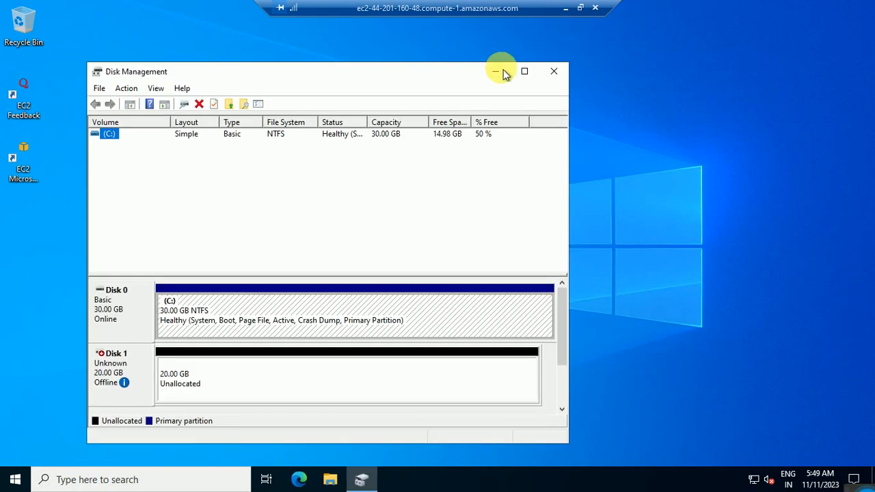
click(523, 71)
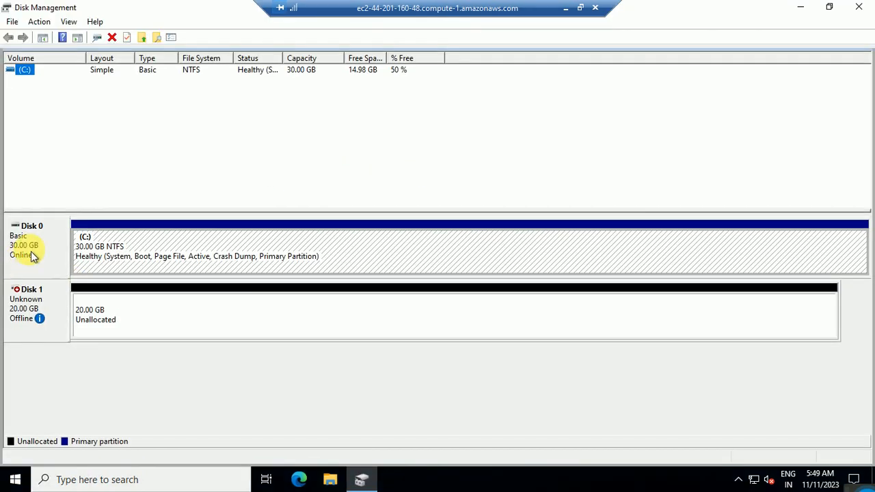
Bring the offline 20 GB Disk 1 online in Disk Management
mouse_move(40, 319)
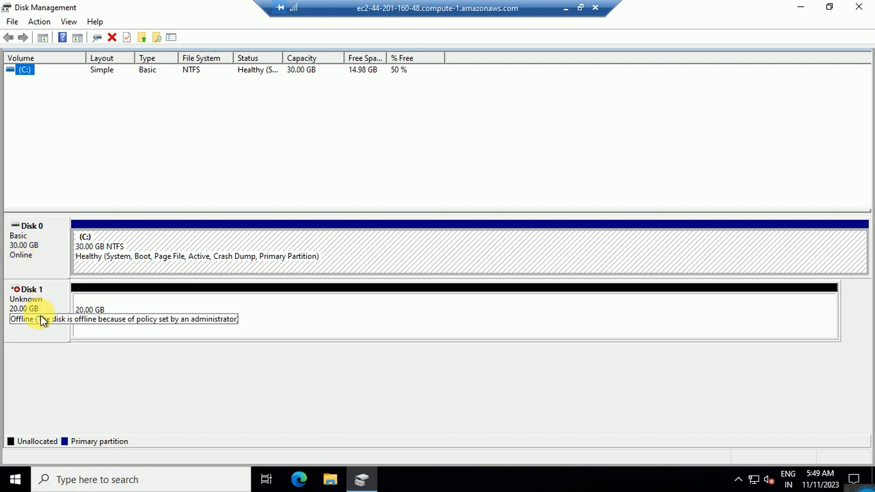
double_click(503, 6)
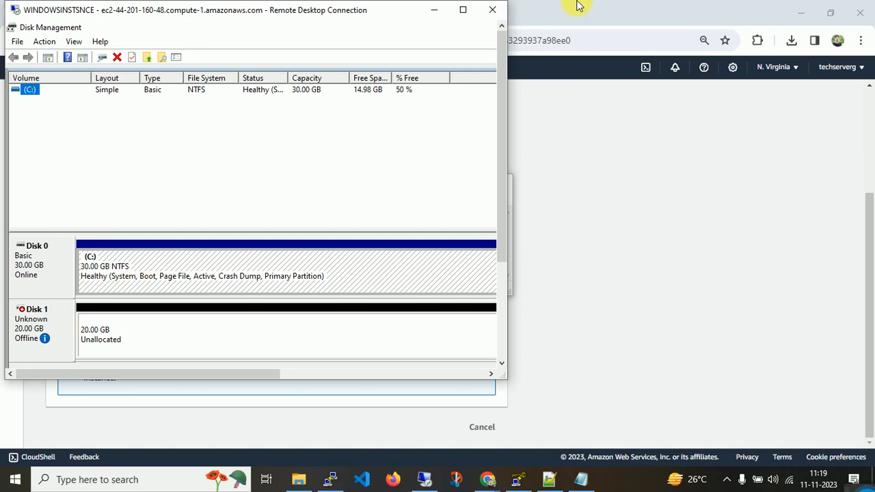
click(465, 11)
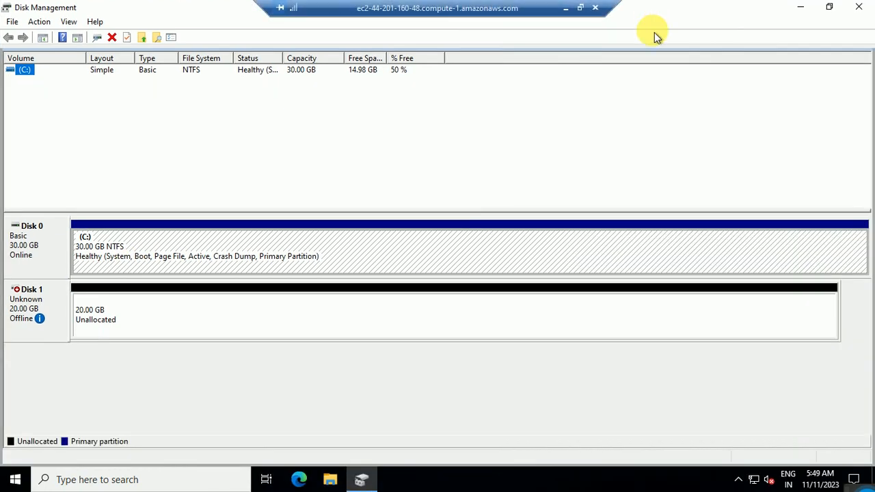
right_click(52, 297)
click(71, 303)
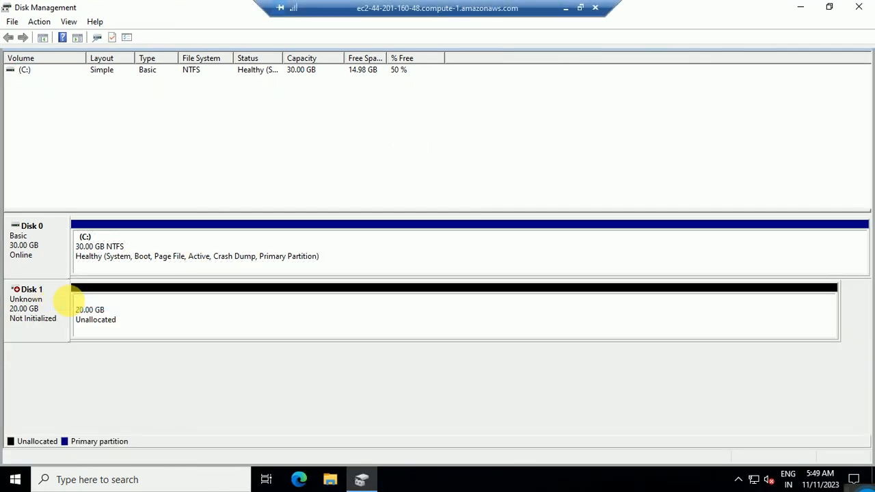
Initialize Disk 1 with the MBR (Master Boot Record) partition style
right_click(38, 311)
click(51, 311)
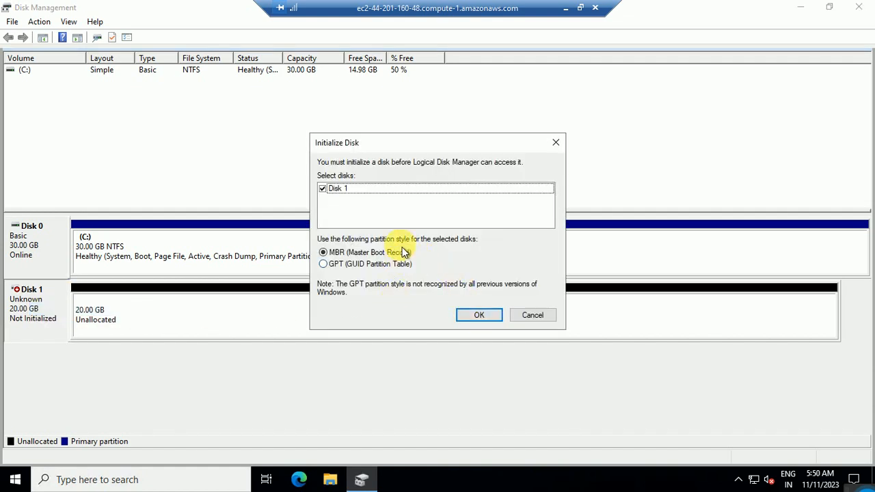
click(476, 317)
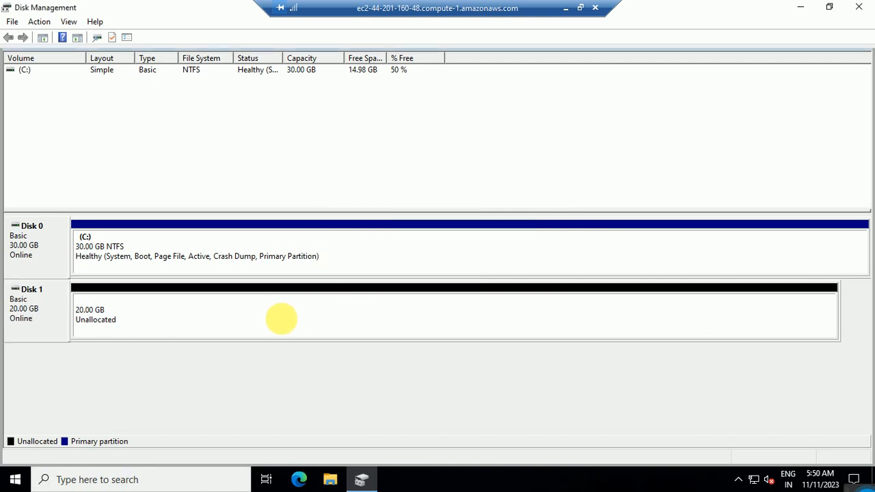
Create a 20477 MB simple volume on Disk 1 with drive letter D, NTFS, label New Volume and quick format
right_click(283, 320)
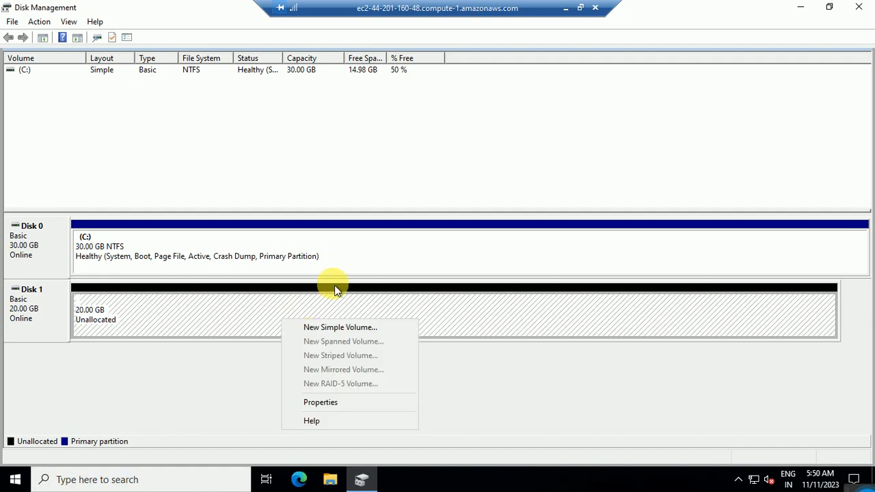
click(344, 328)
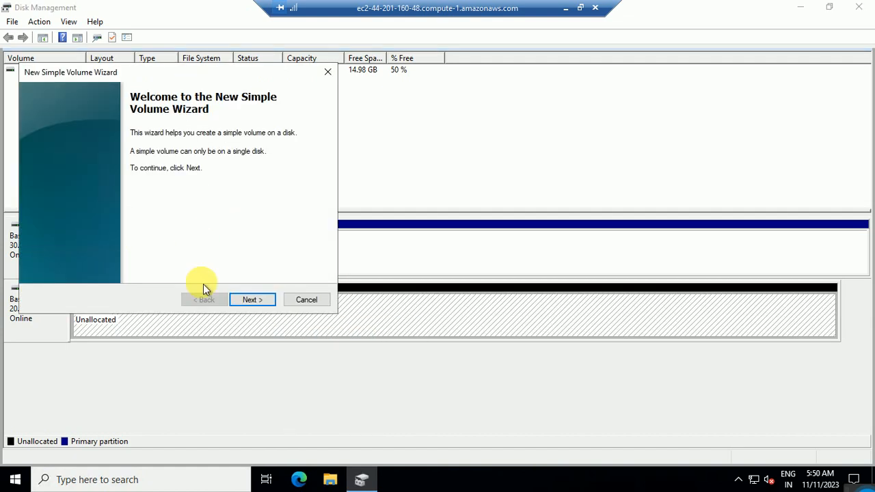
click(259, 303)
click(259, 302)
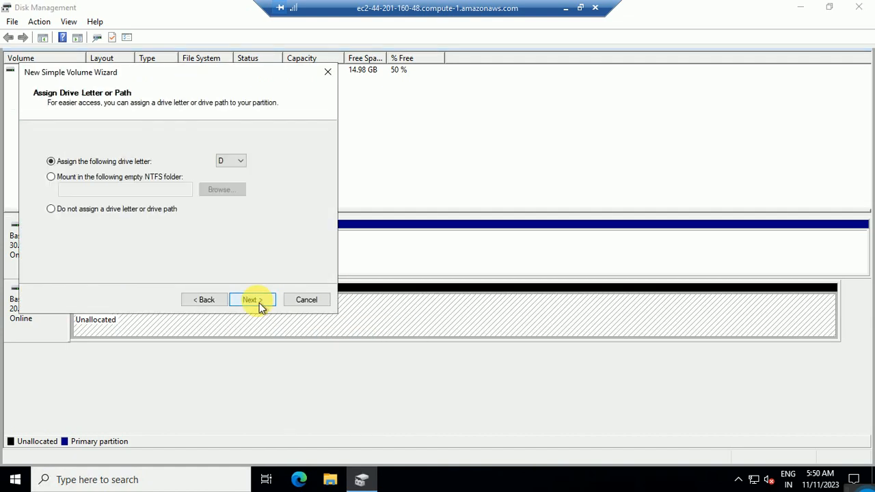
click(259, 303)
click(259, 303)
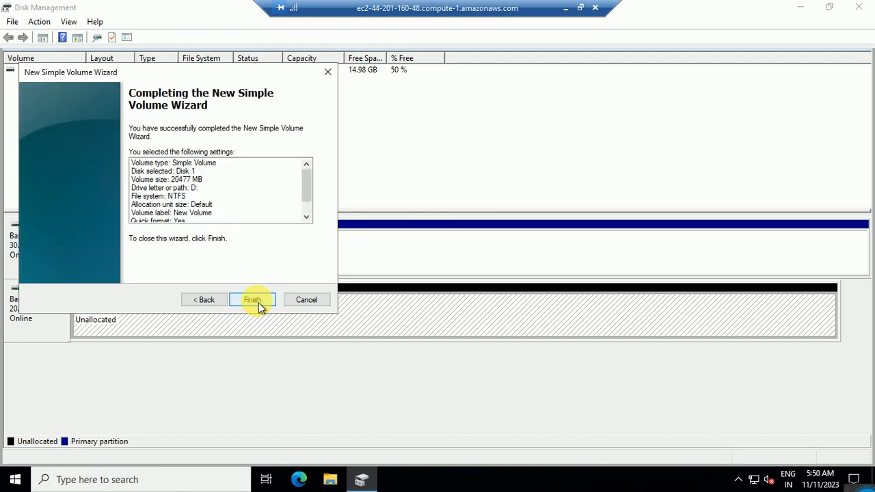
click(259, 301)
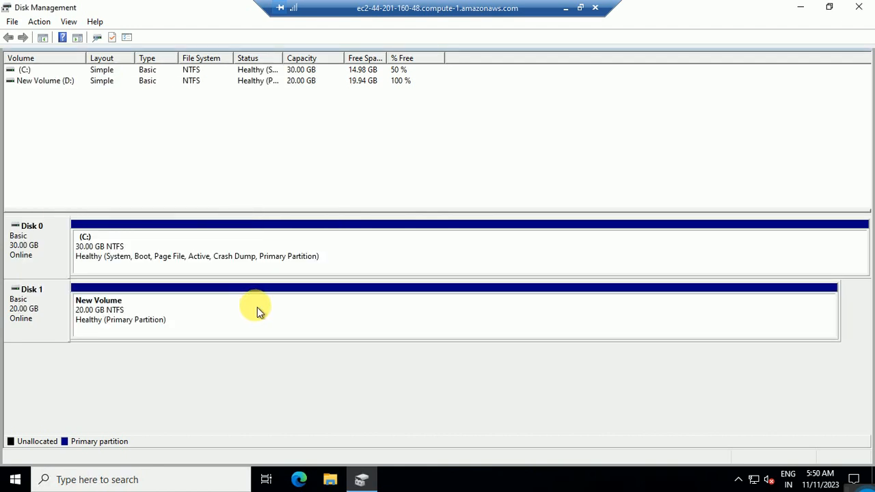
Check the drives under This PC in the server's File Explorer and minimize the remote desktop session
click(330, 480)
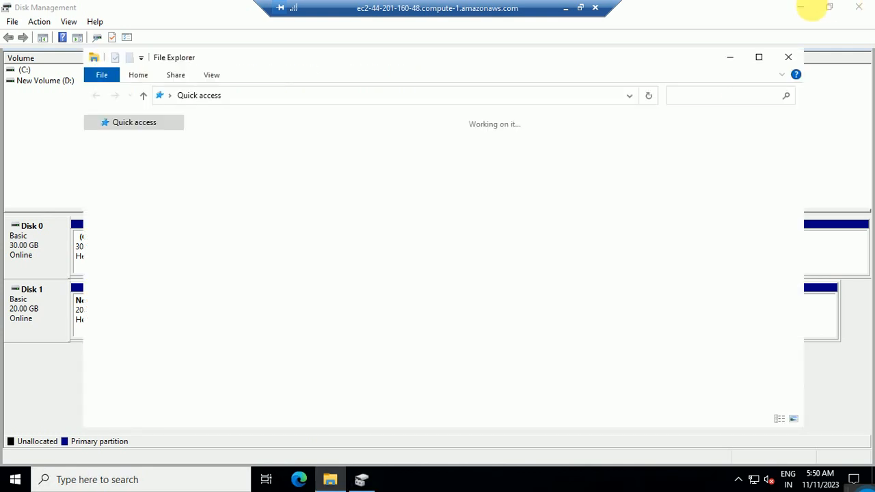
click(126, 211)
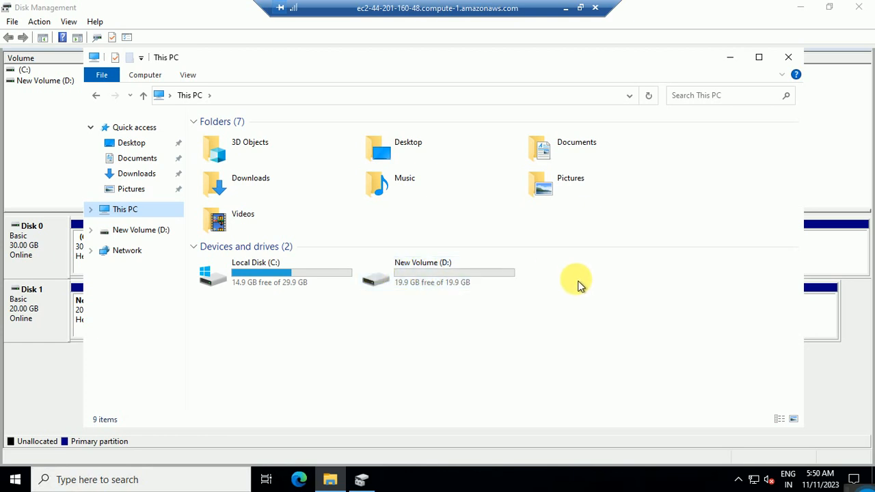
click(565, 8)
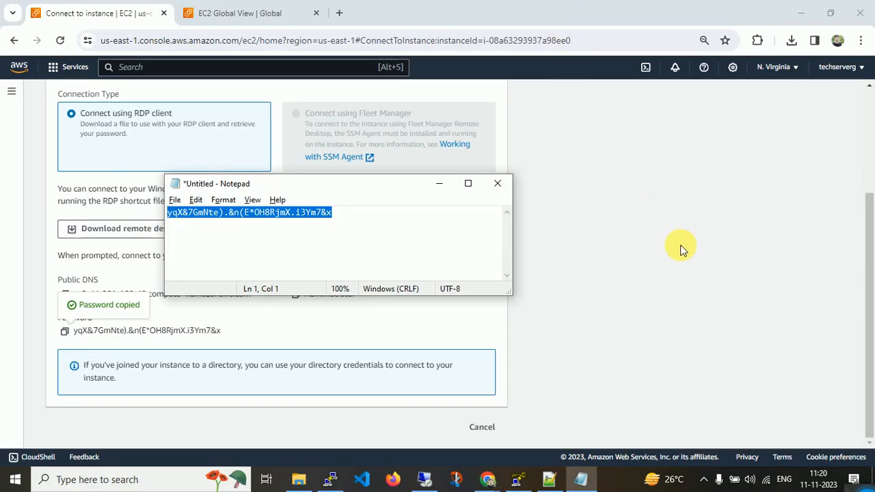
Minimize the Notepad document holding the password, keeping it open without saving
click(497, 183)
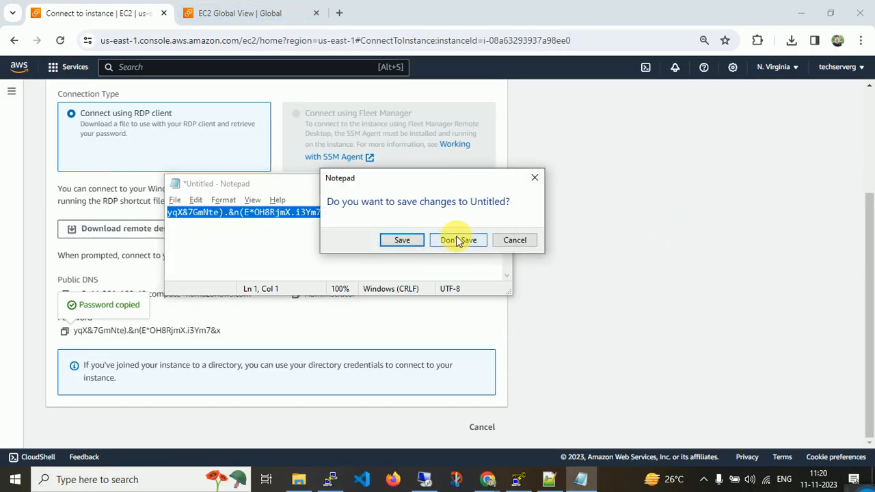
click(512, 238)
click(439, 184)
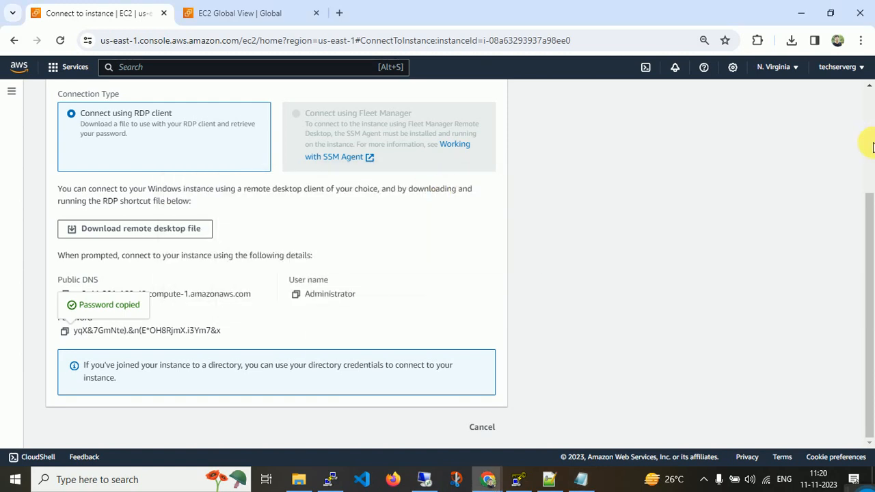
Return to the running EC2 instances and view the block devices in the storage details of WINDOWSINSTSNCE
scroll(872, 103, up, 3)
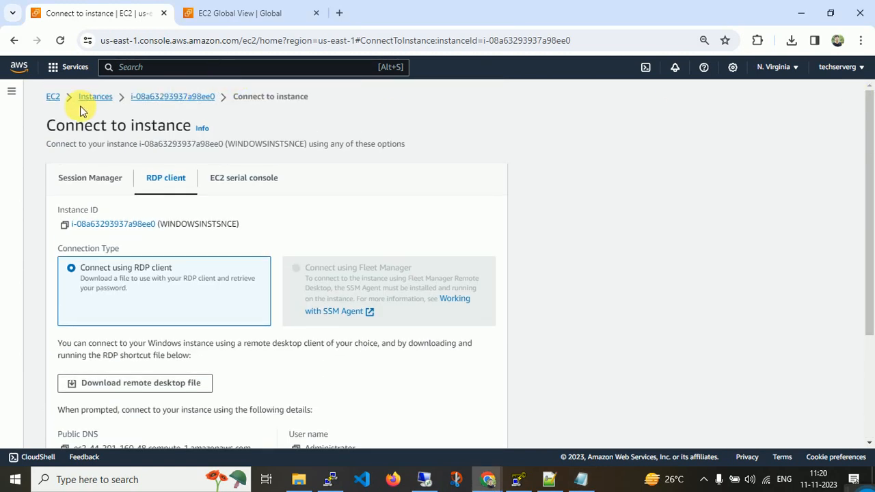
click(60, 98)
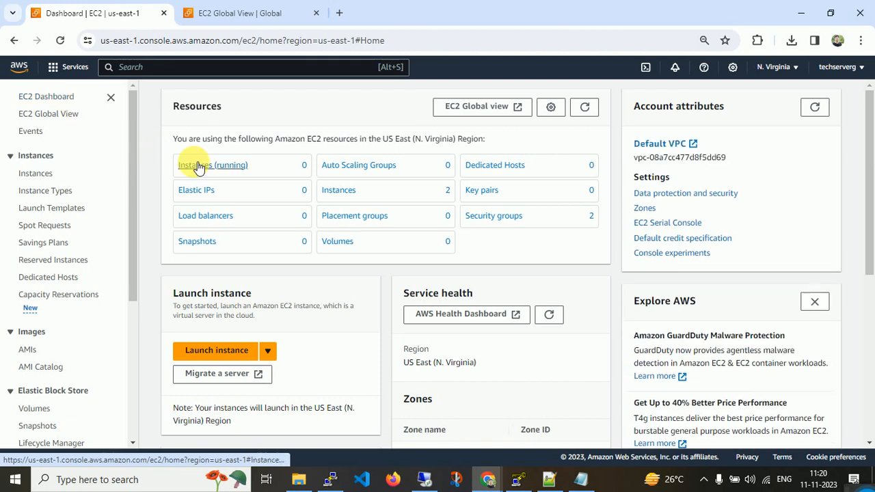
click(198, 166)
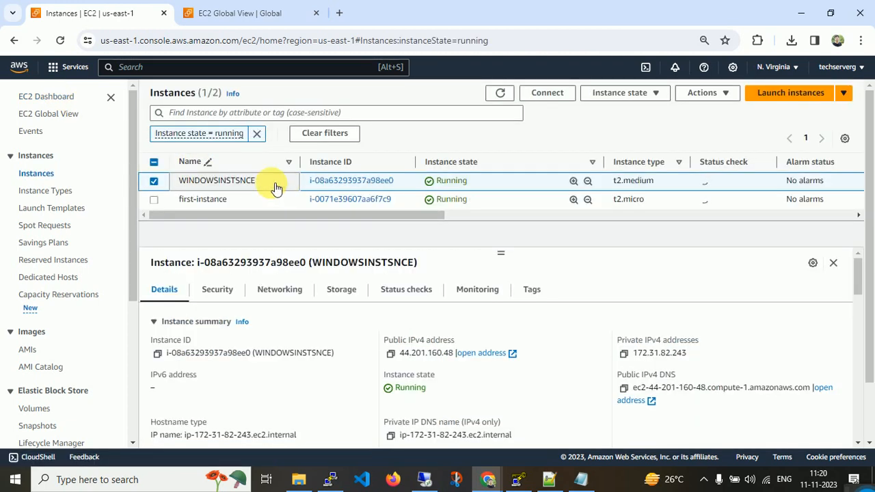
click(345, 295)
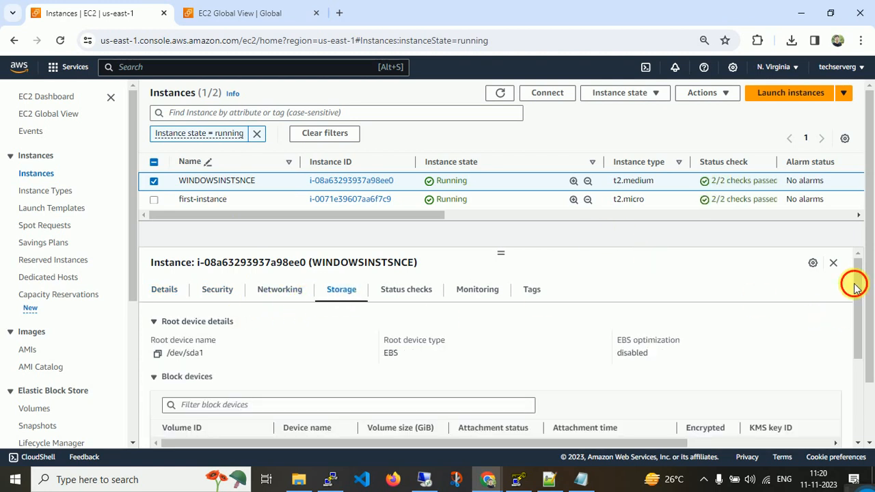
drag(855, 279, 860, 342)
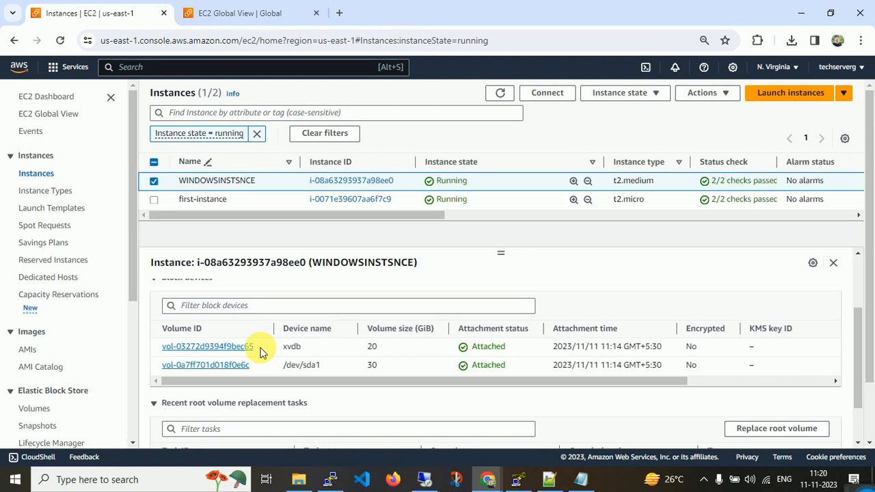
Open the 20 GiB volume attached as xvdb in a new browser tab and select it in the volumes list
drag(256, 346, 190, 356)
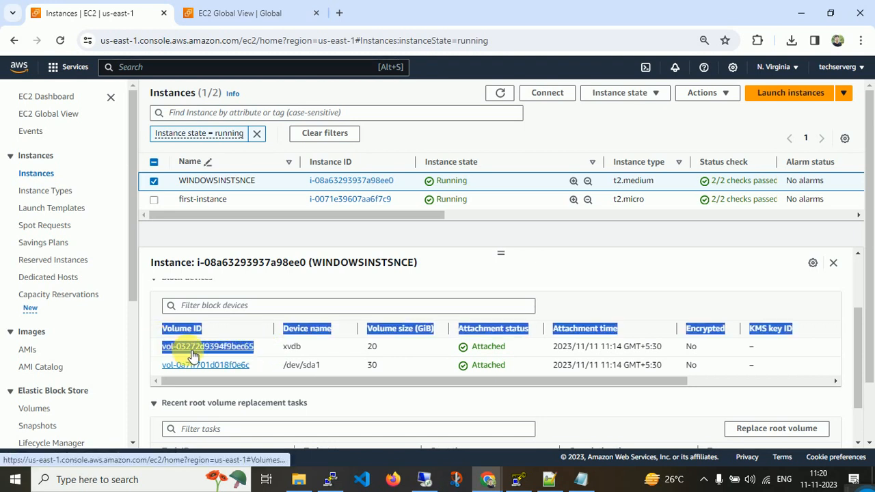
ctrl+click(193, 350)
click(301, 13)
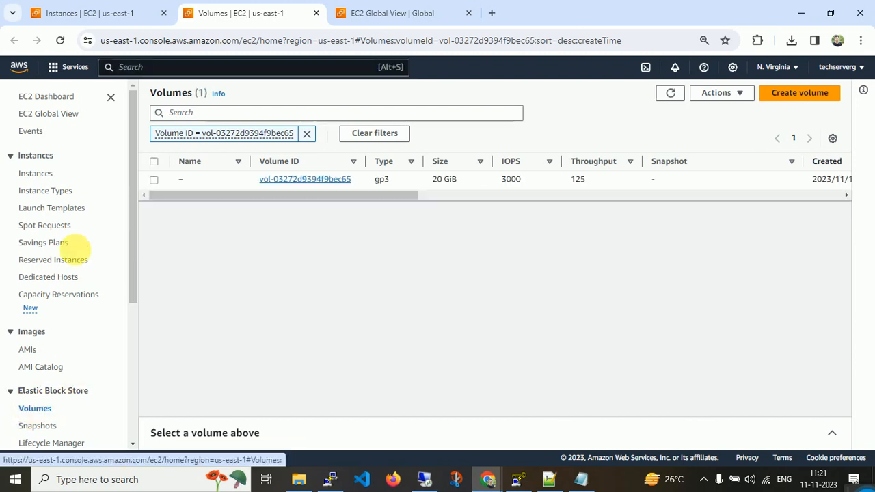
click(154, 180)
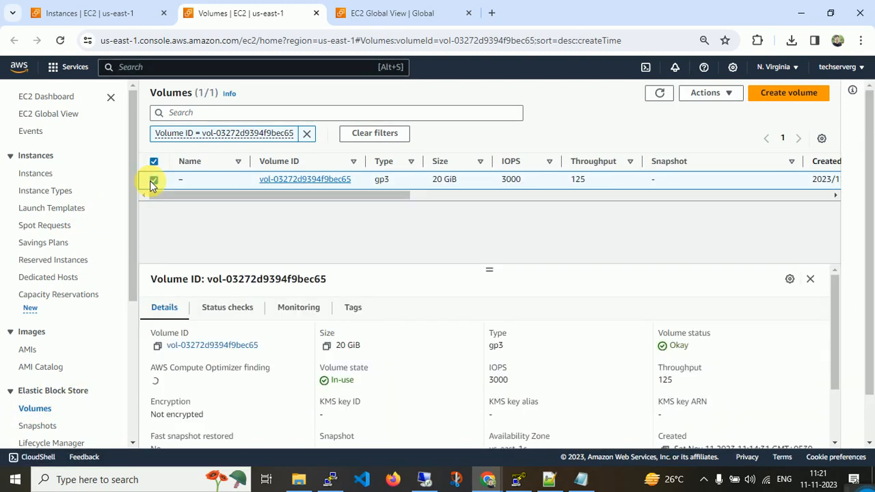
Open the selected volume for modification, set its size to 30 GiB and submit the change up to the confirmation prompt
click(725, 96)
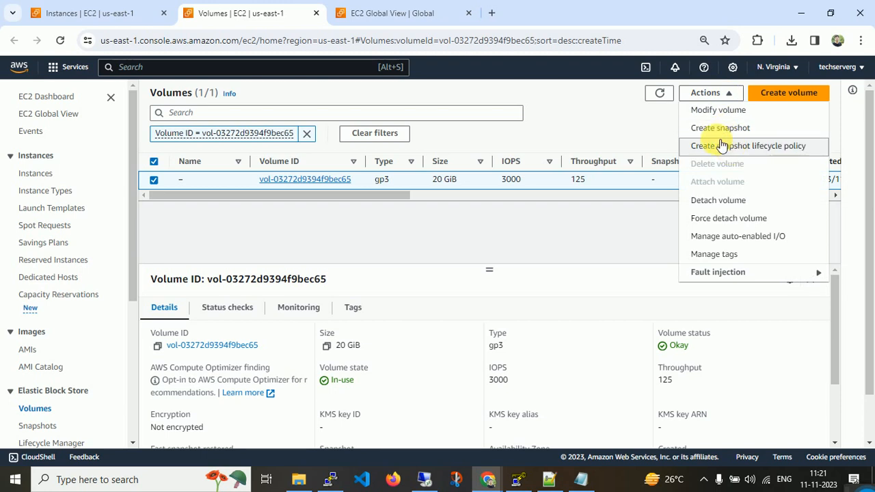
click(709, 109)
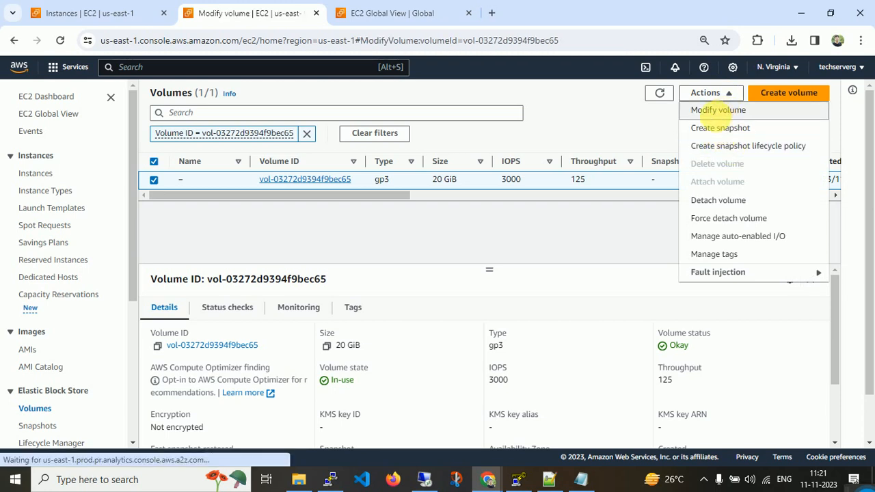
drag(86, 318, 43, 309)
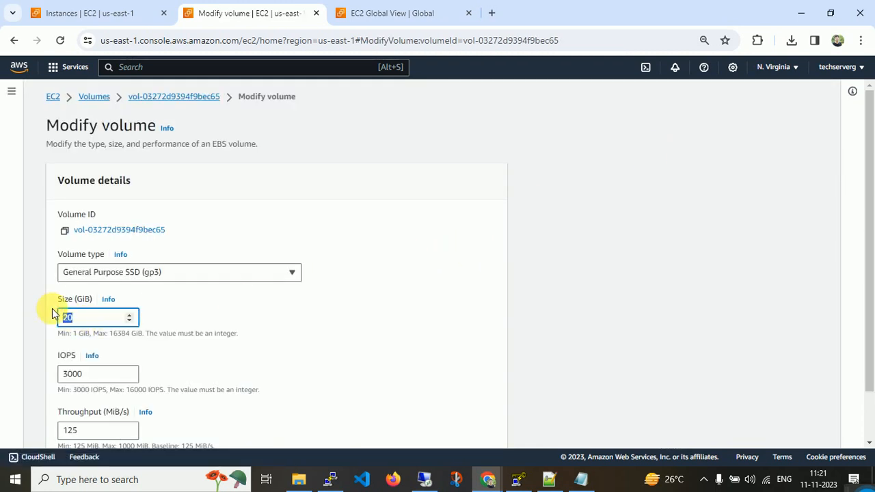
text(30)
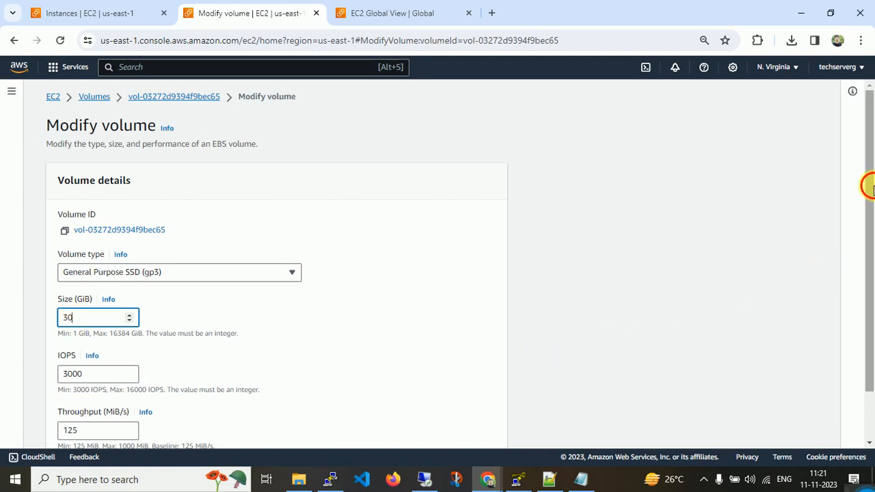
drag(870, 185, 871, 240)
click(481, 426)
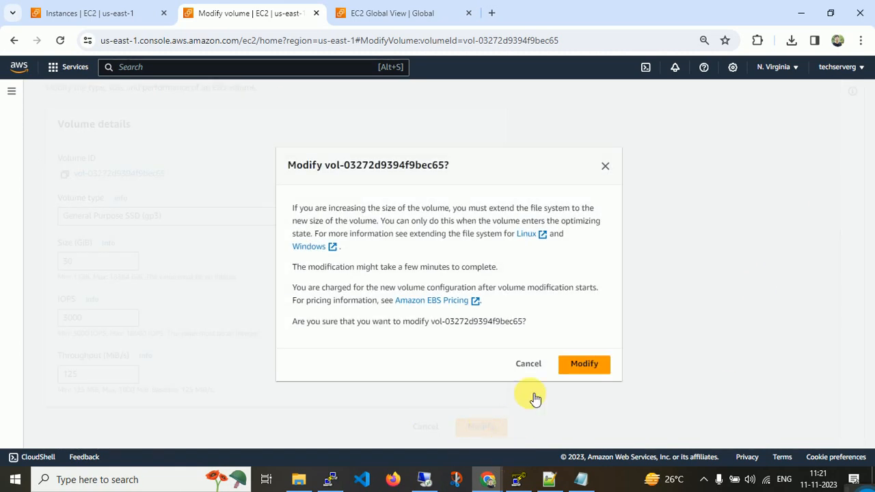
Arrange the windowed remote desktop session beside the Modify volume page, detaching that page into its own browser window
click(426, 485)
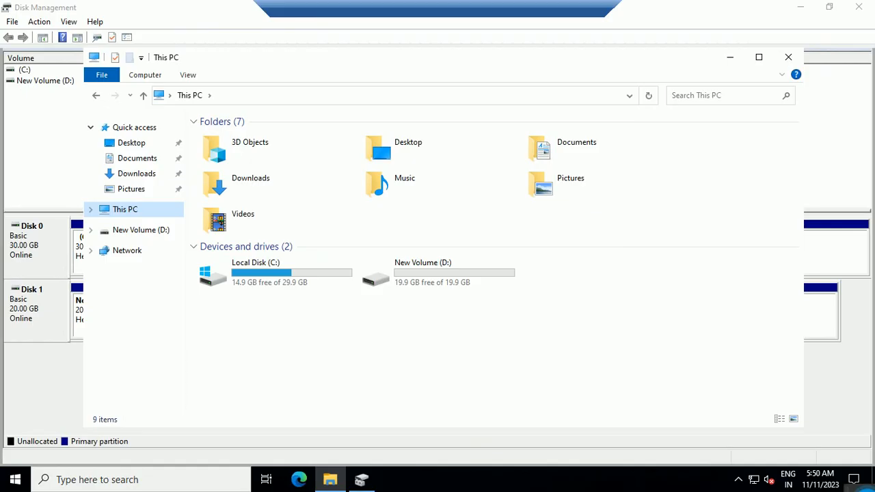
double_click(504, 6)
drag(504, 6, 809, 107)
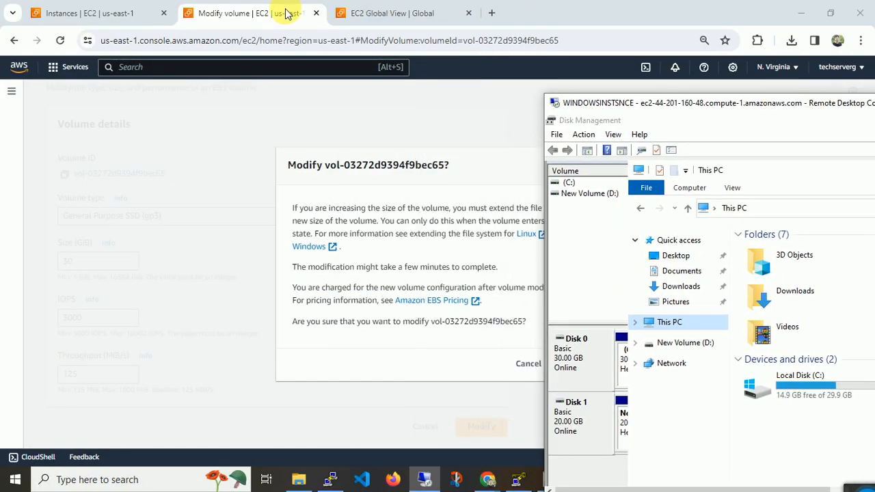
drag(289, 12, 232, 49)
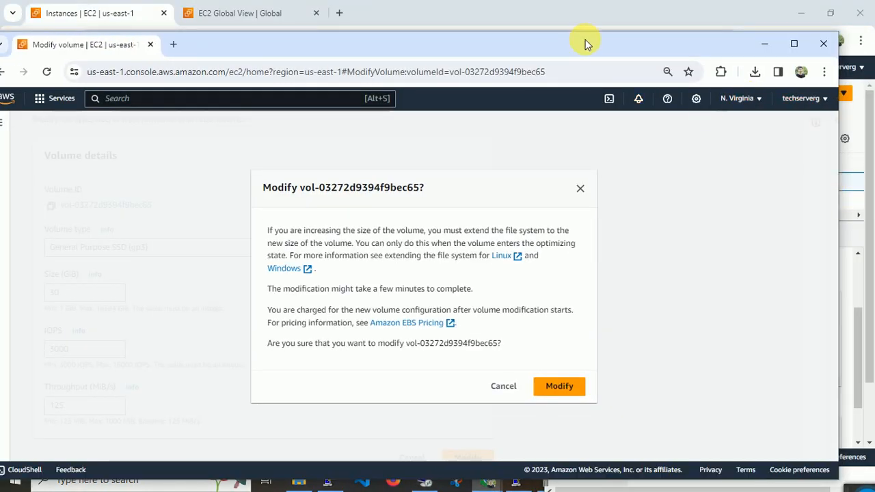
drag(585, 43, 469, 28)
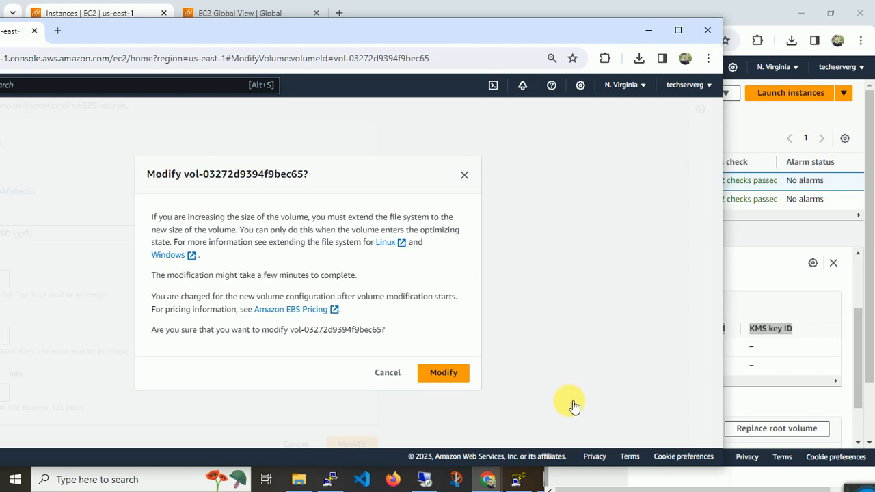
click(579, 485)
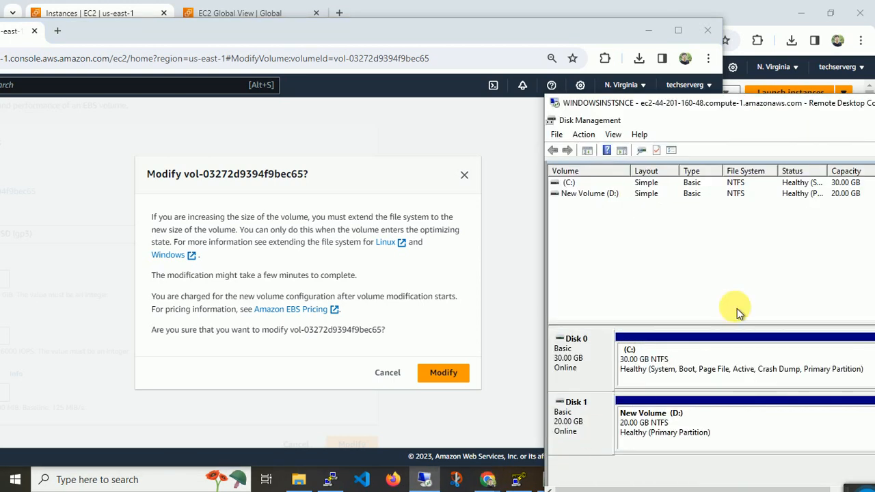
Confirm the volume modification and refresh the volumes list to check the modified volume's state
click(435, 383)
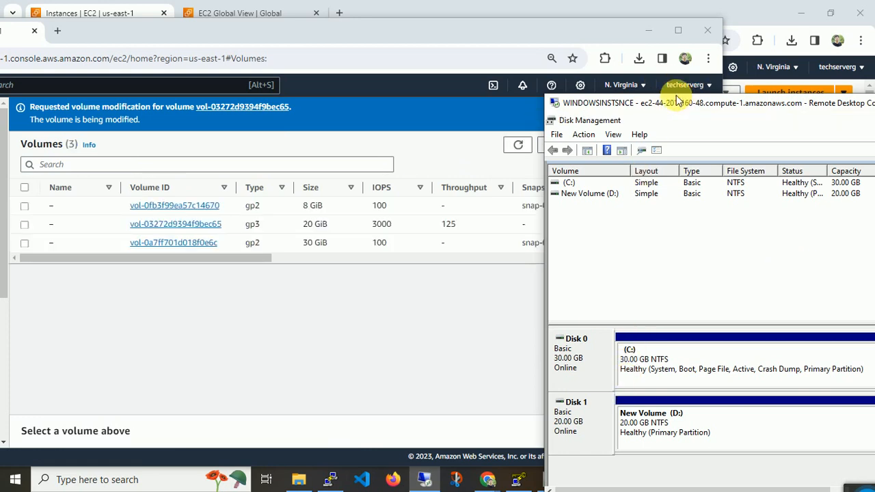
drag(684, 103, 613, 66)
click(248, 350)
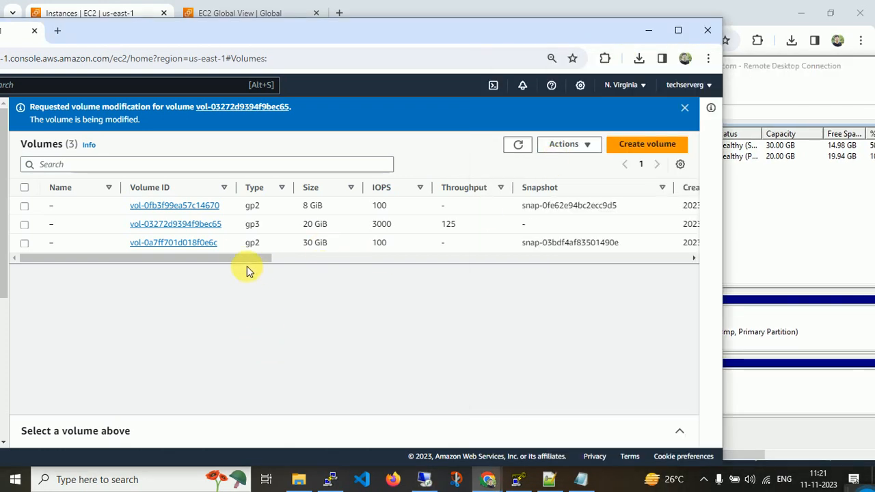
drag(248, 258, 555, 260)
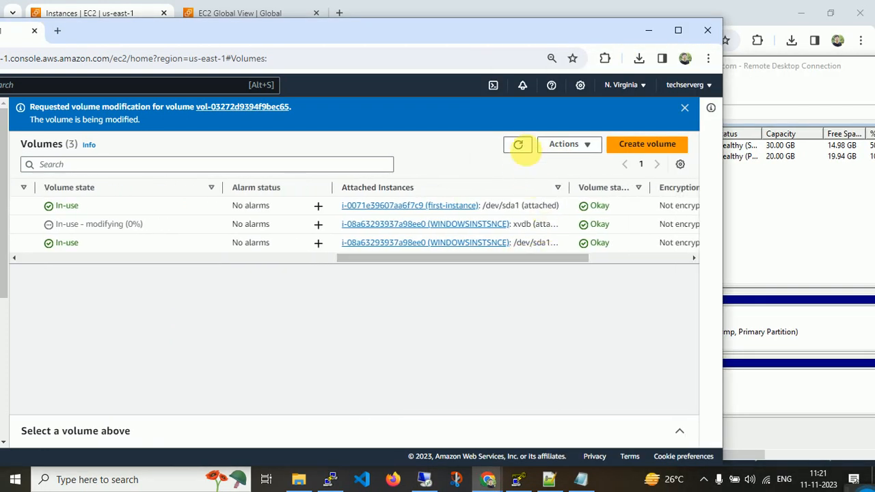
click(527, 143)
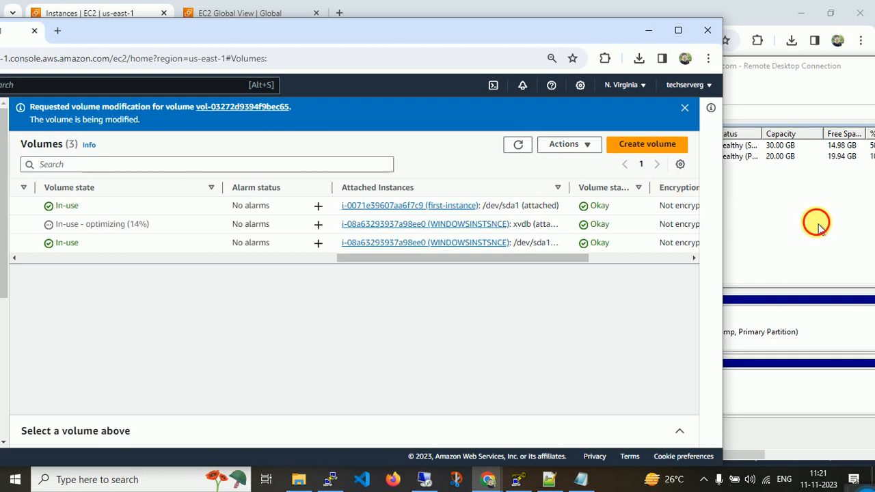
Return the remote session to full screen and reopen Disk Management maximized to check the size of Disk 1
click(818, 223)
double_click(779, 68)
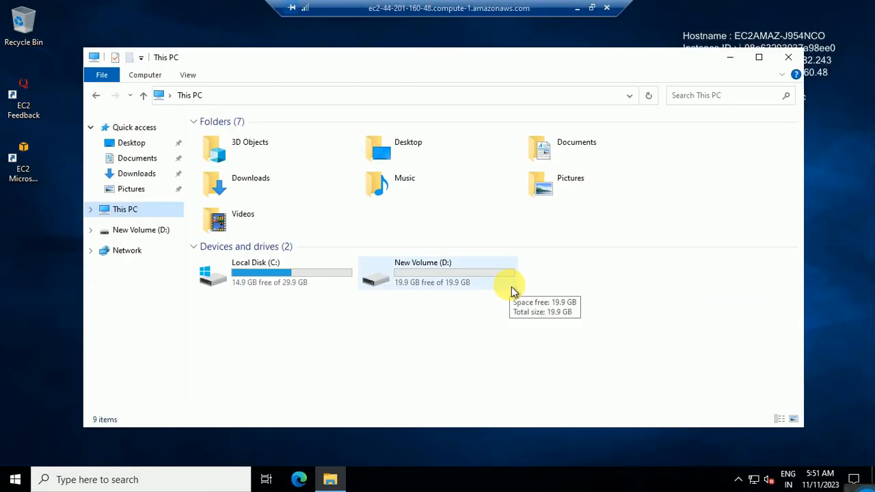
key(super+r)
key(Return)
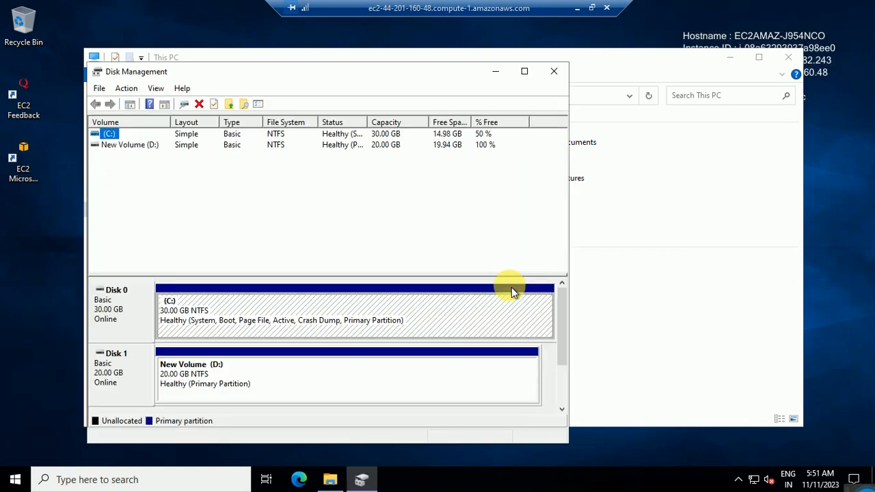
click(525, 72)
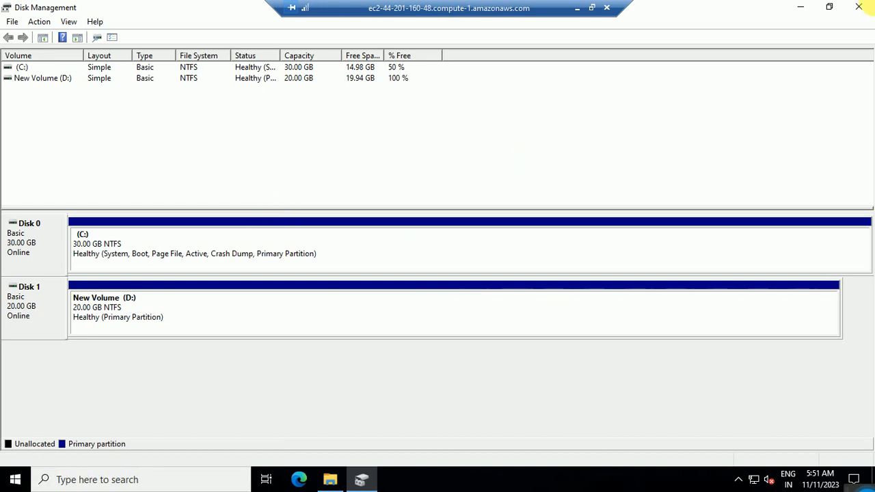
Close Disk Management and File Explorer on the server and disconnect the remote desktop session
click(860, 8)
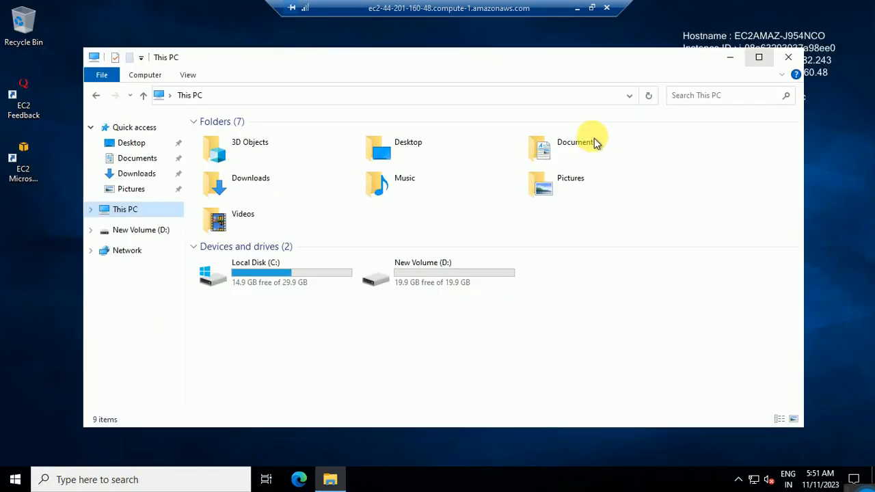
click(789, 60)
click(607, 8)
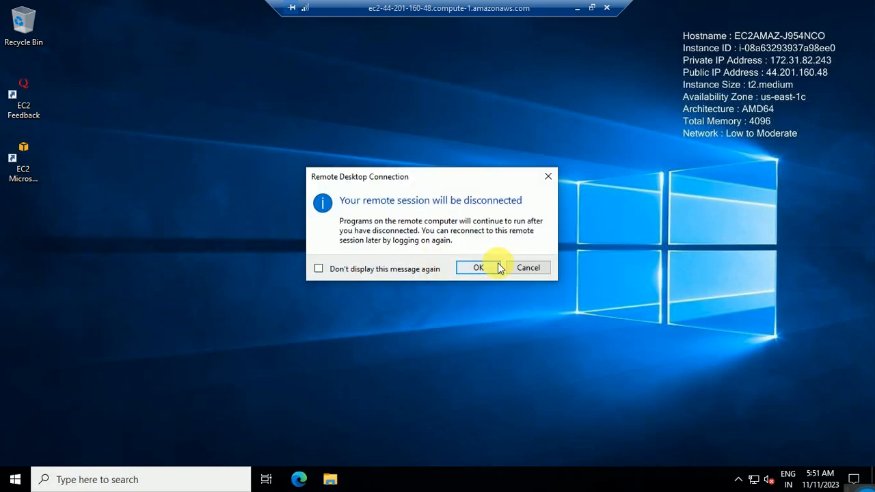
click(479, 267)
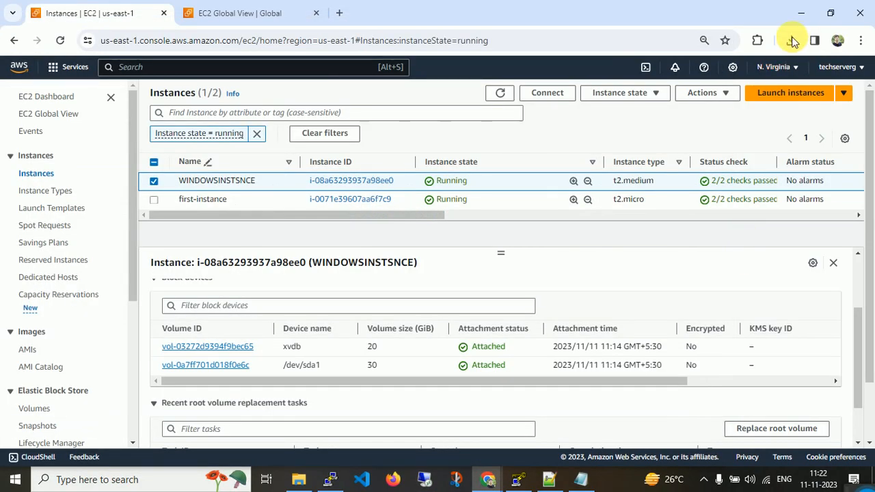
Open the downloaded remote desktop file and accept connecting to the instance despite the unknown publisher
click(793, 41)
click(650, 98)
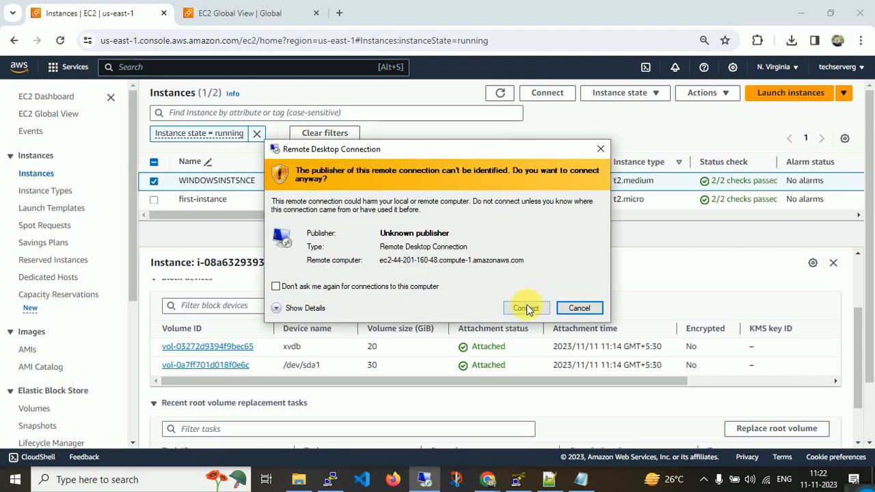
click(525, 308)
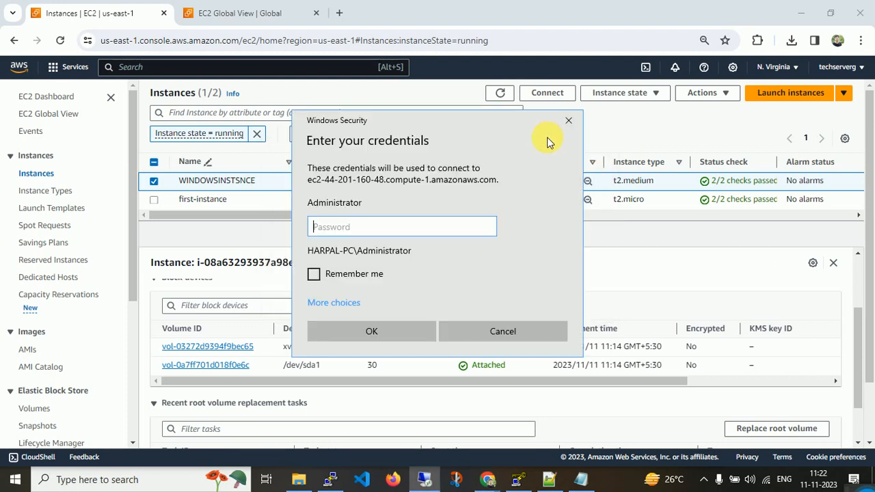
Copy the Administrator password from Notepad into the credentials prompt, sign in and accept the unverified certificate
click(581, 479)
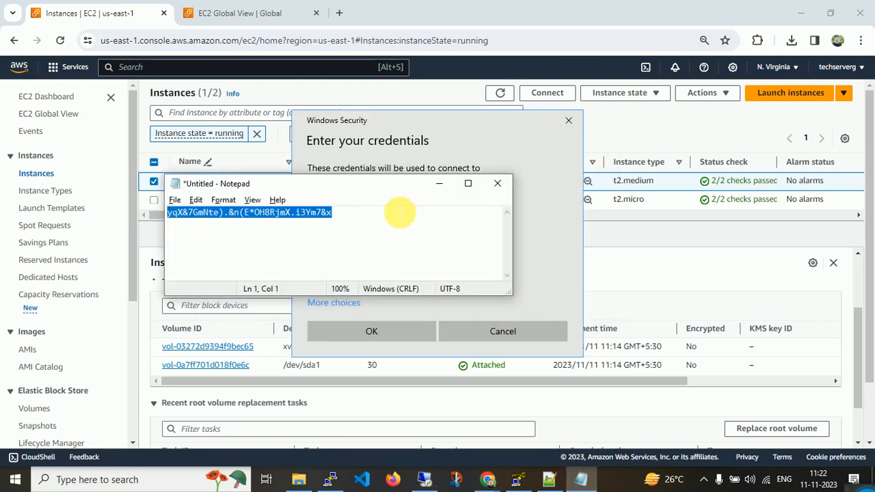
click(391, 216)
key(ctrl+a)
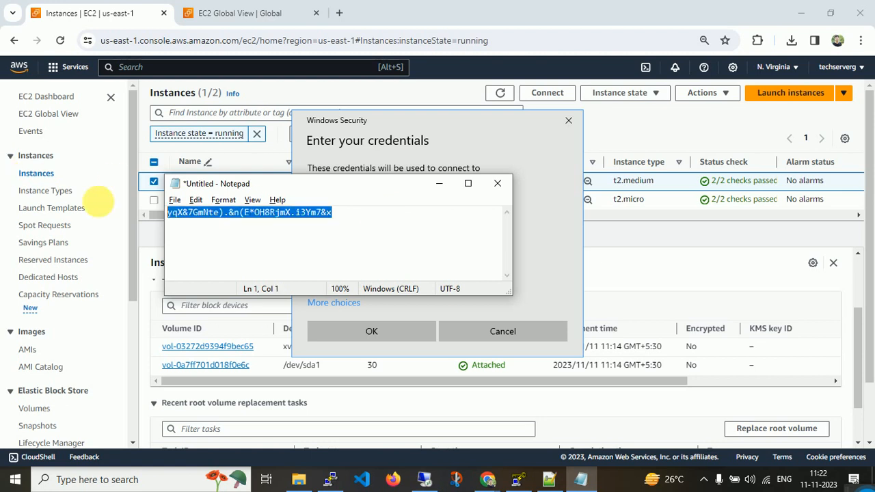
click(560, 266)
key(ctrl+v)
click(377, 333)
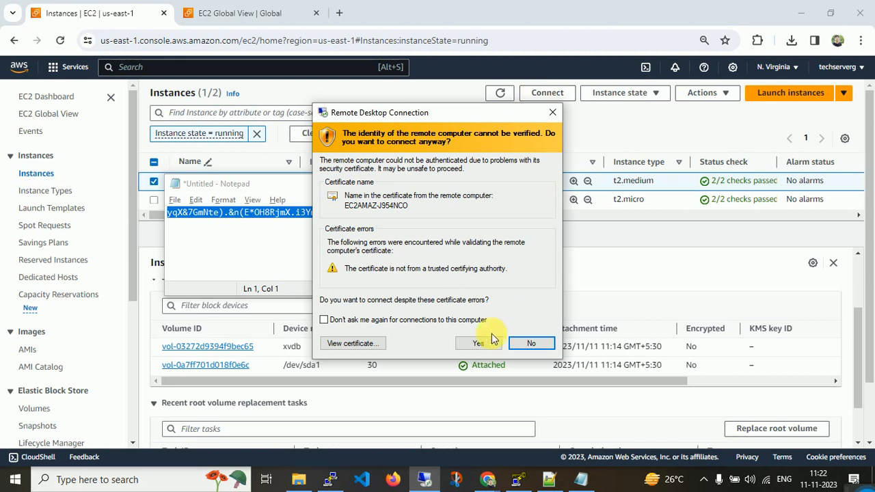
click(483, 337)
click(624, 106)
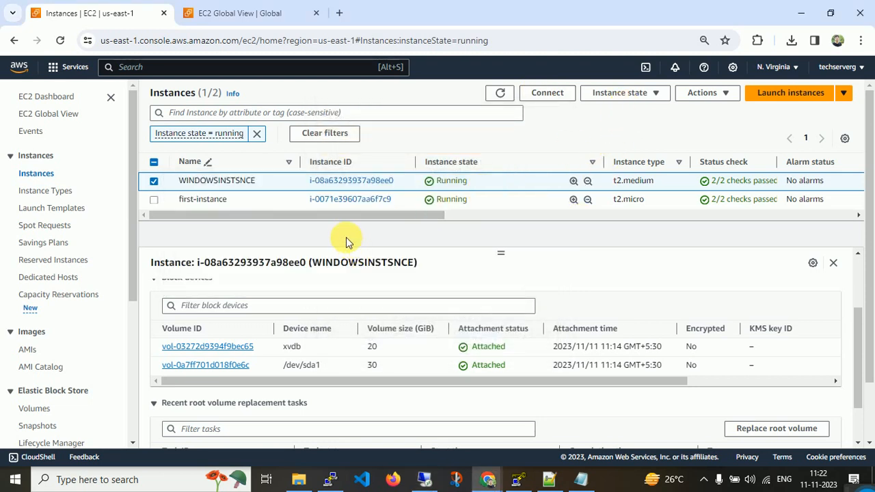
Return from EC2 Global View to the instances page and open the Elastic Block Store volumes list
click(241, 13)
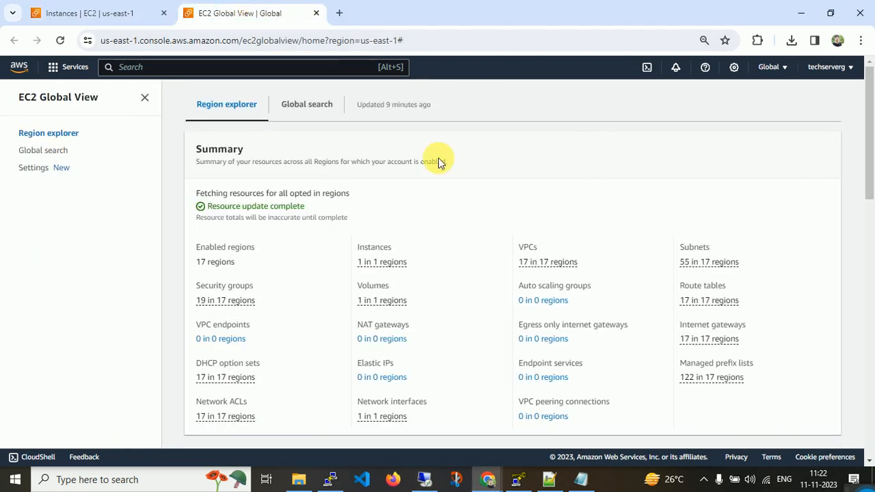
click(102, 11)
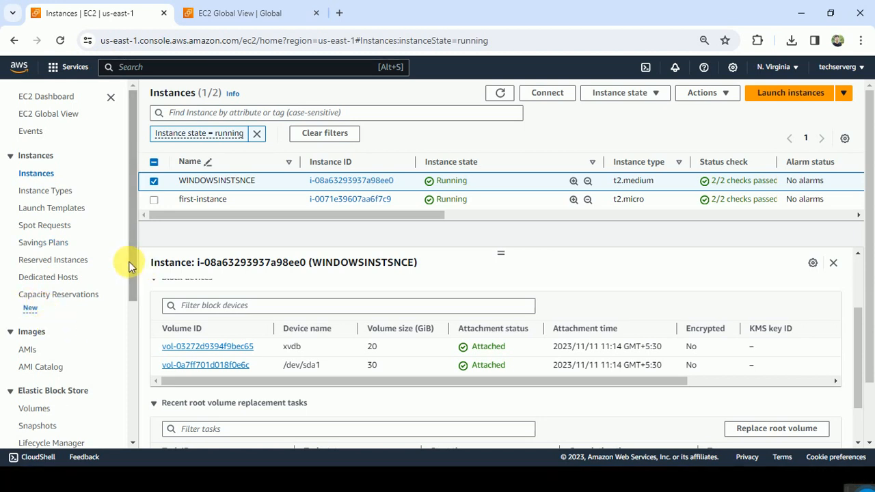
drag(132, 267, 136, 366)
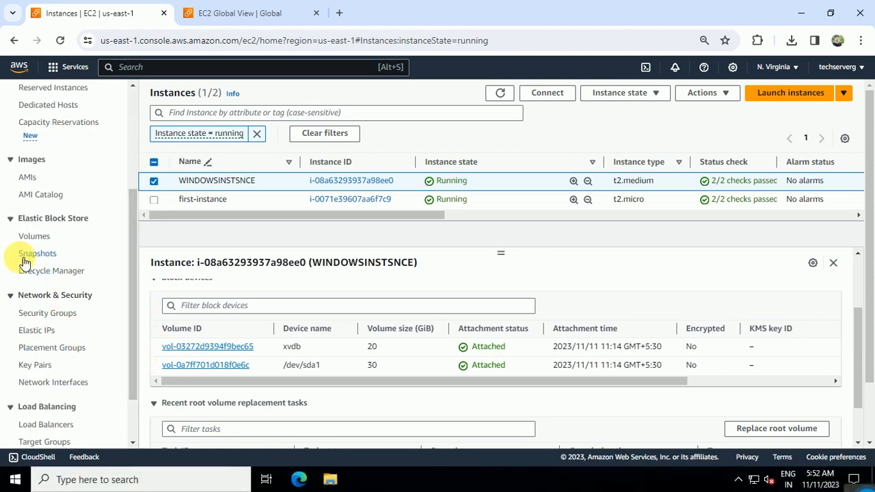
click(36, 236)
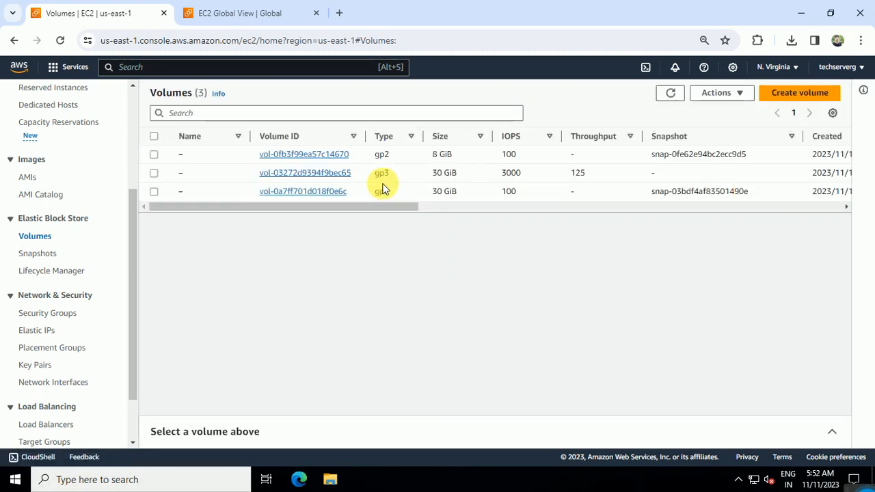
Select the modified gp3 volume, check its volume state and refresh the list to follow the modification's progress
click(211, 176)
drag(288, 202, 518, 205)
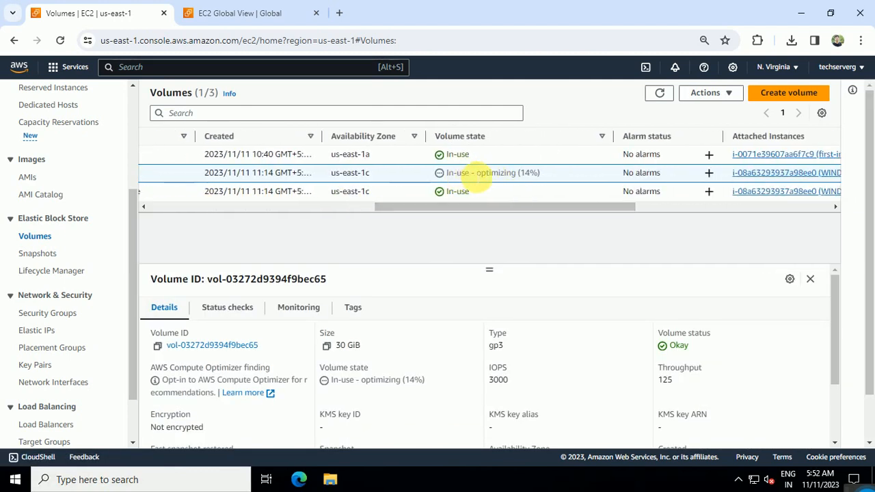
drag(470, 172, 525, 176)
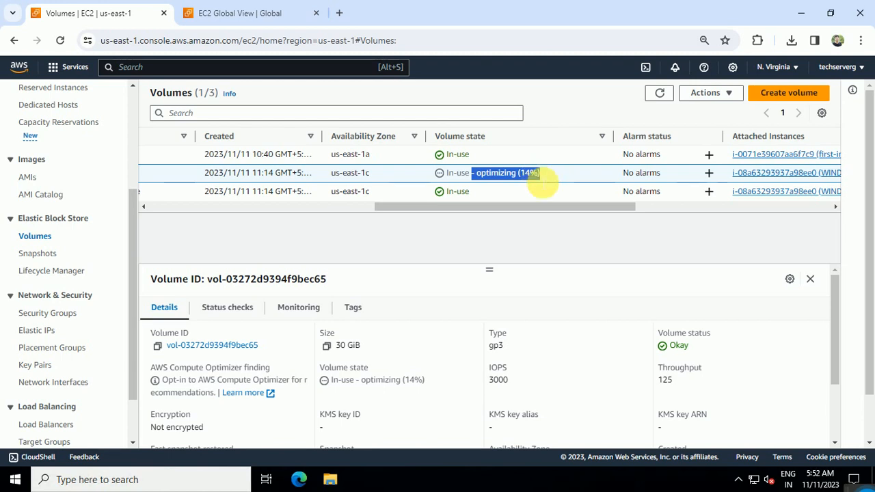
click(667, 99)
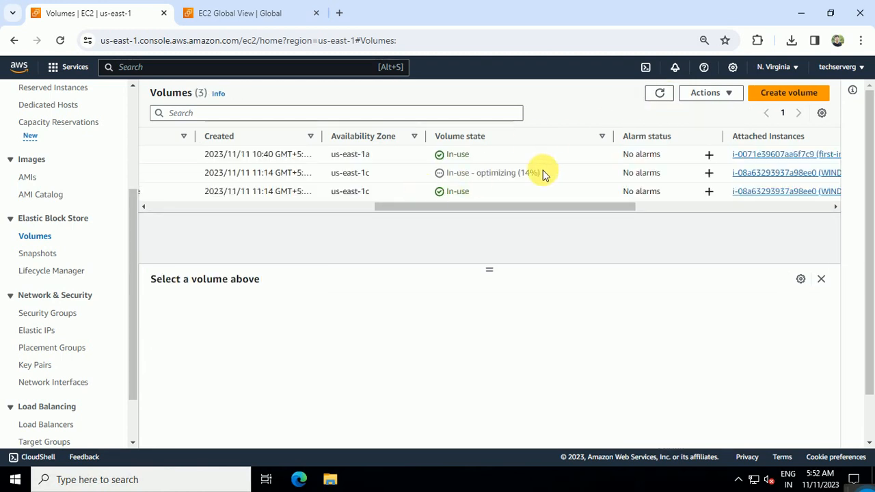
drag(545, 175, 410, 173)
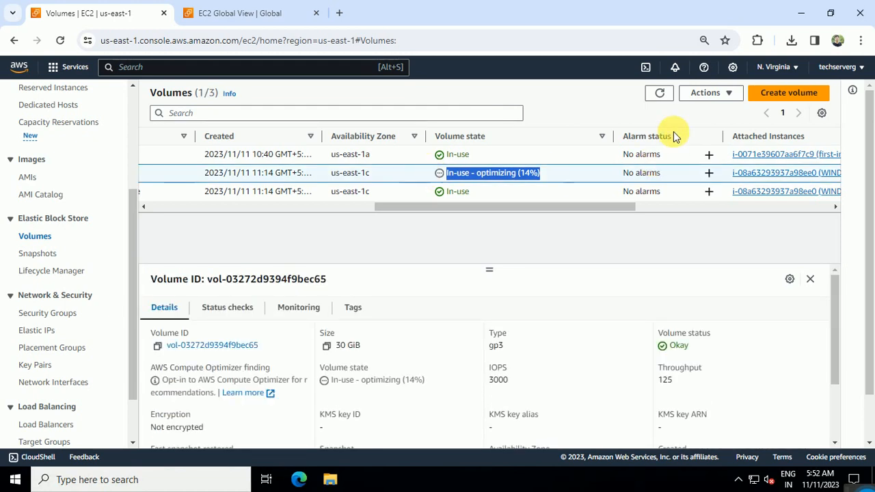
click(659, 94)
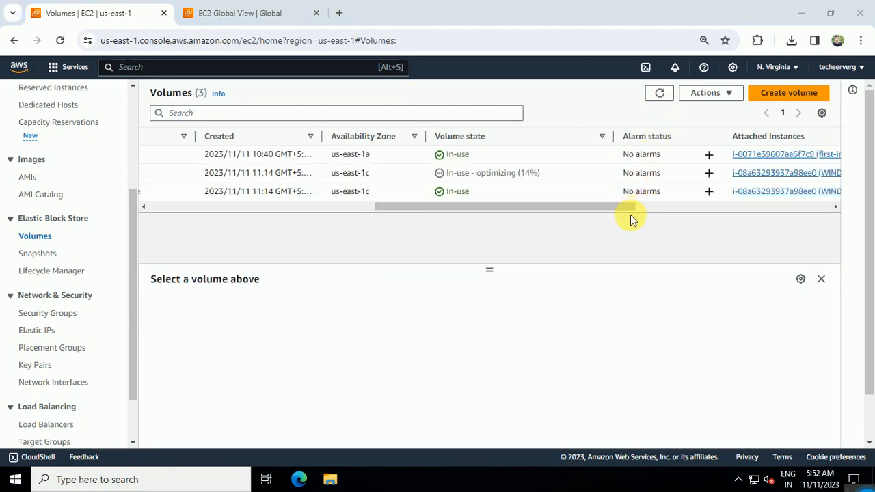
Switch to the remote desktop session of the Windows instance, run Disk Management and maximise its window
key(alt+Tab)
key(alt+Tab)
key(alt+Tab)
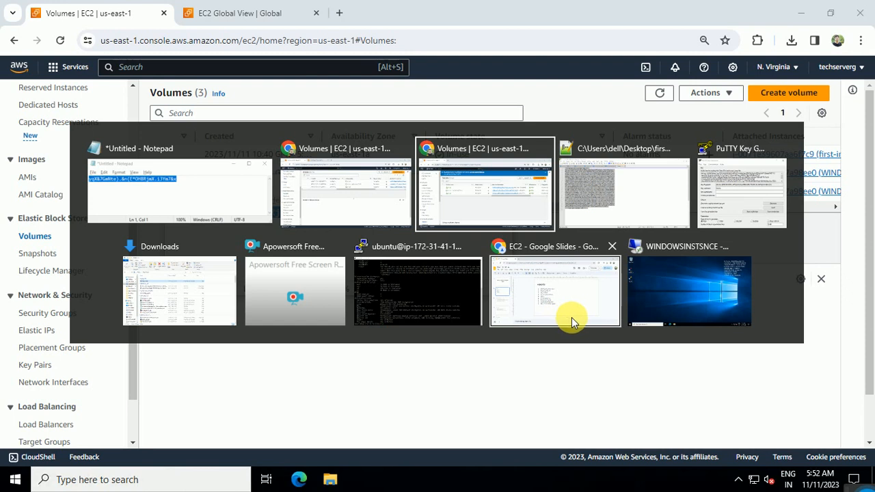
key(alt+Tab)
key(alt+Tab)
key(alt+Tab)
key(alt+Tab)
key(alt+Tab)
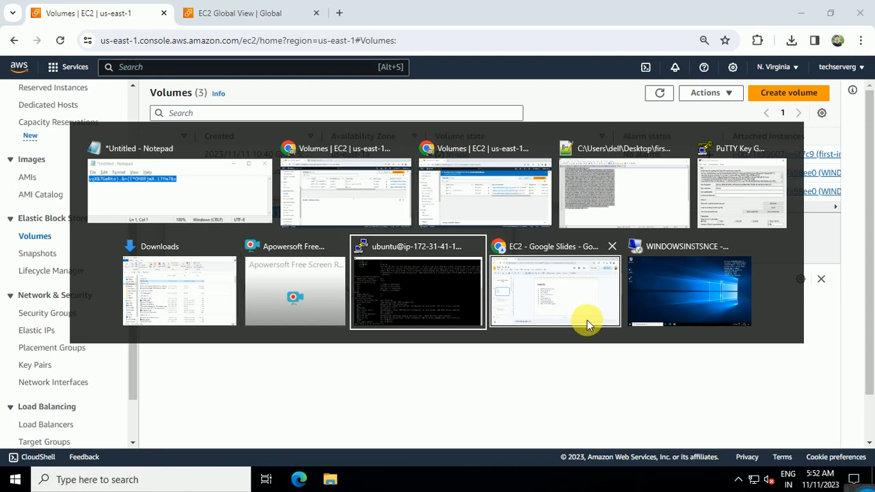
key(alt+Tab)
key(alt+Tab)
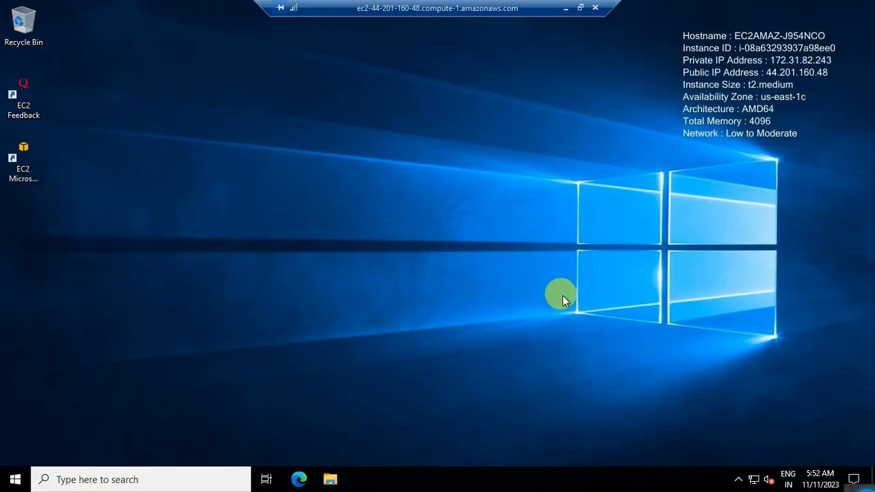
key(super+r)
key(Return)
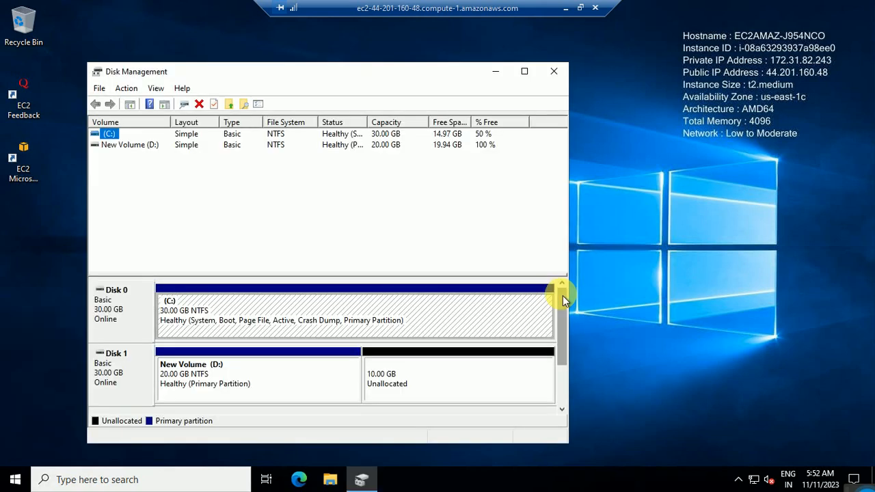
click(523, 71)
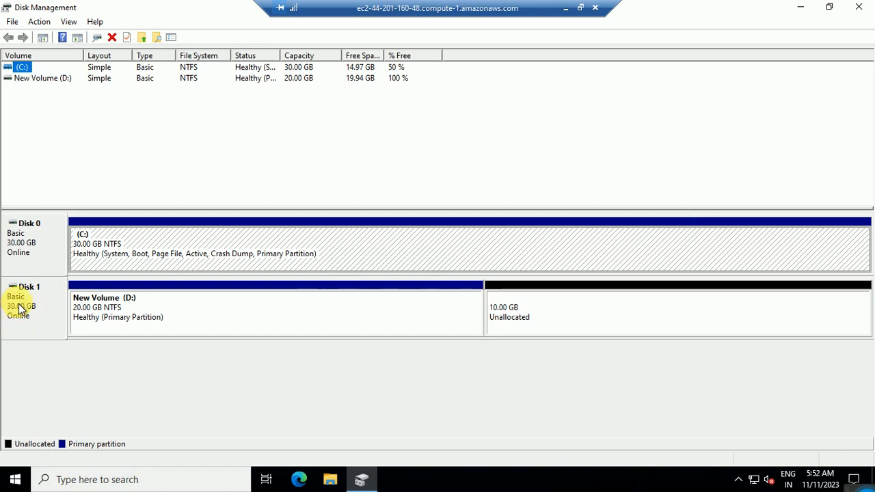
Extend the New Volume (D:) partition on Disk 1 by the full 10240 MB of unallocated space
right_click(167, 311)
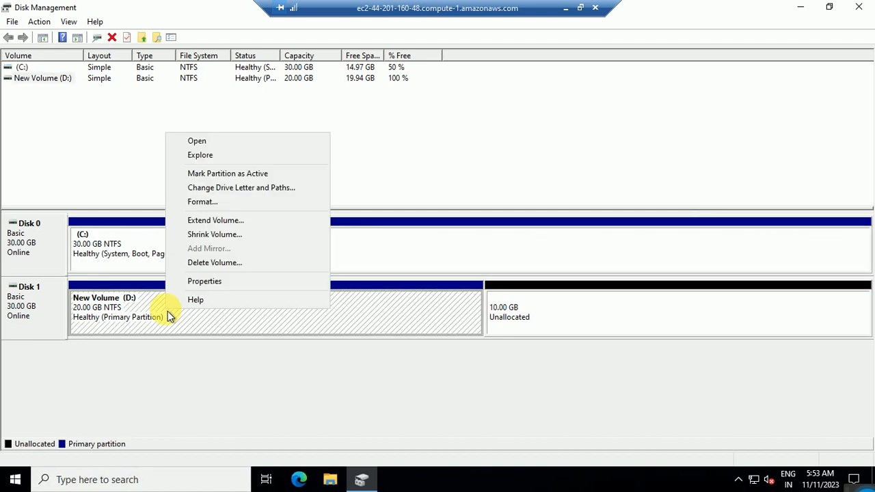
click(243, 229)
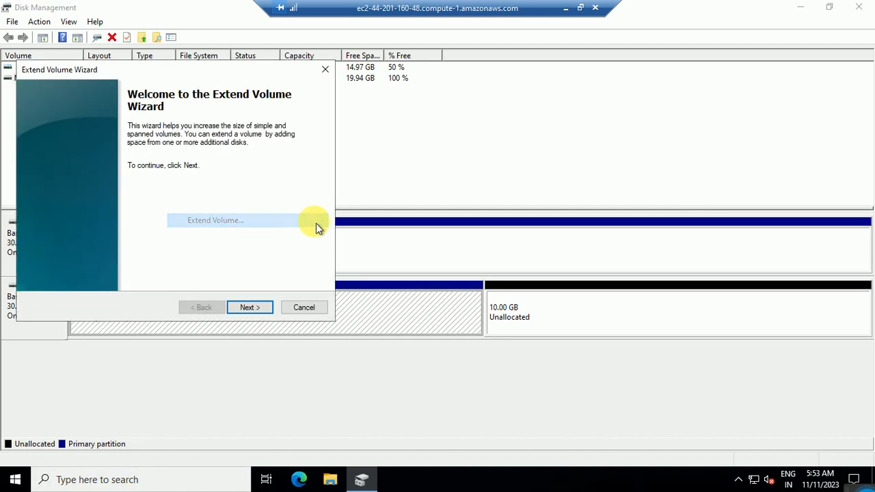
click(256, 311)
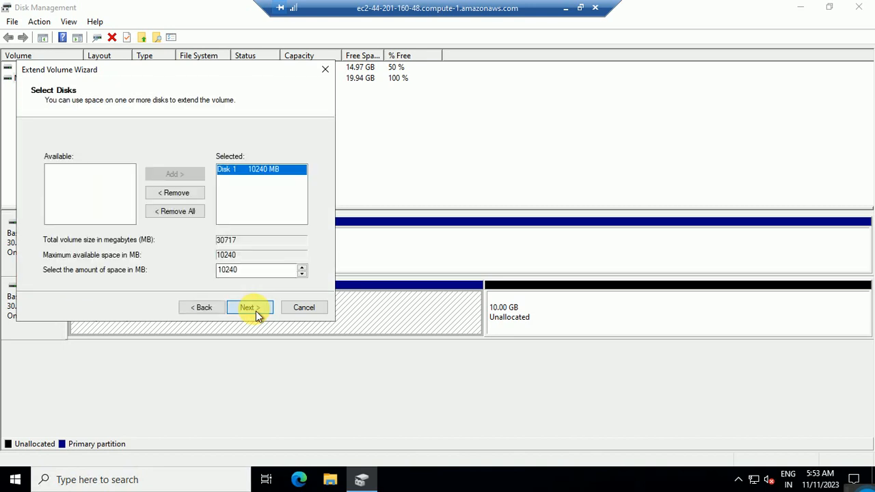
click(256, 312)
click(256, 311)
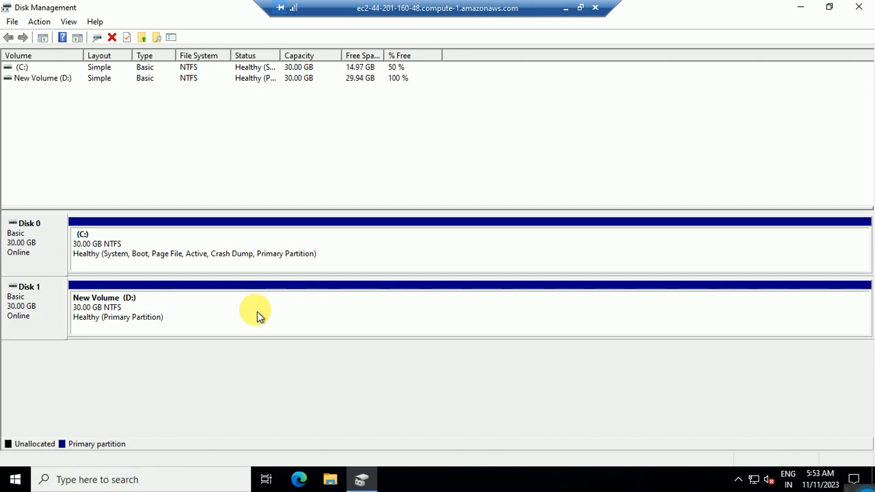
Minimise the remote session and Notepad, return to the EC2 instances list and select first-instance
click(565, 9)
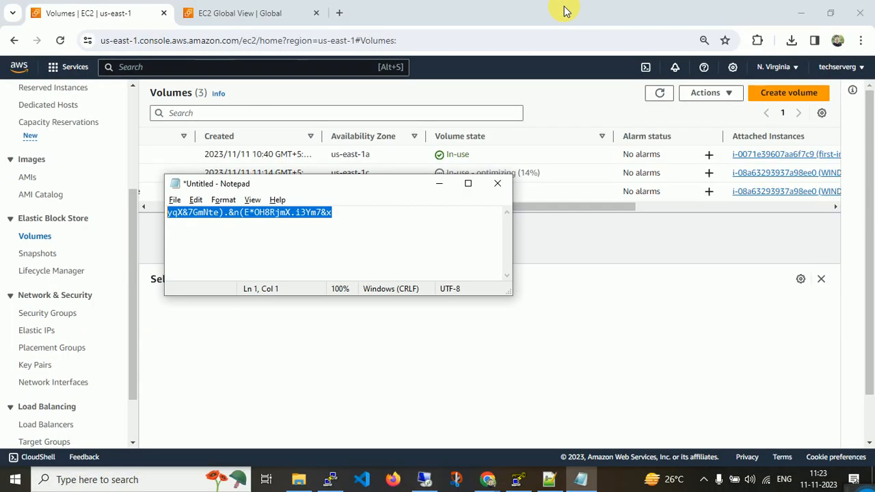
click(435, 185)
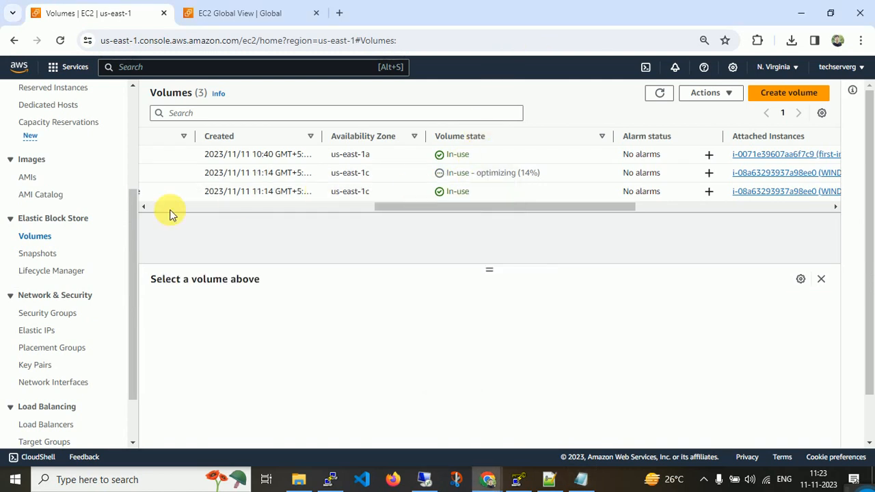
scroll(103, 123, up, 5)
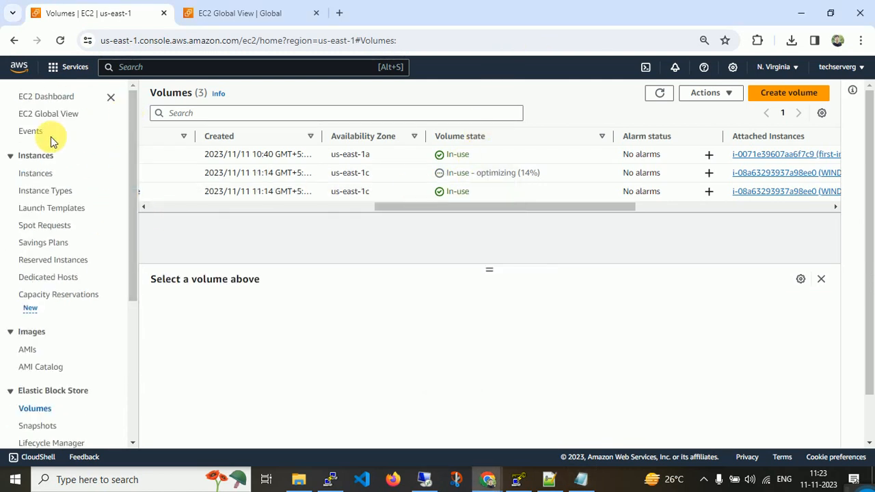
click(37, 173)
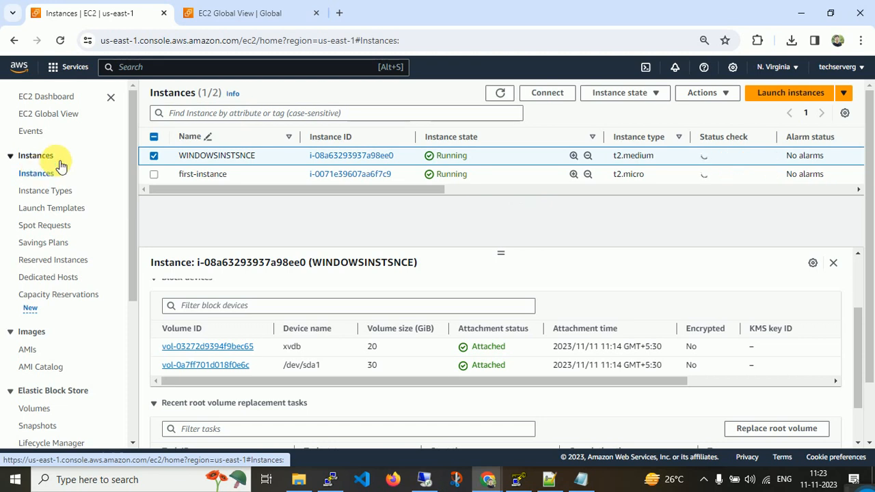
click(289, 174)
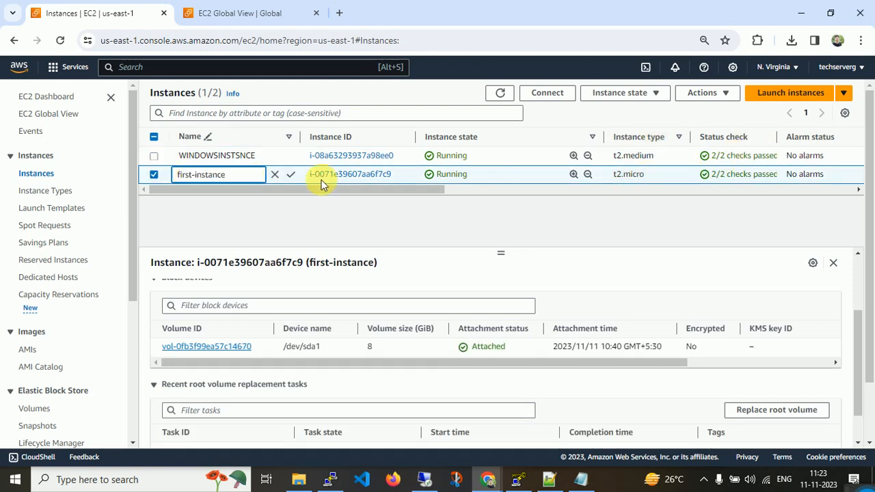
Check in first-instance's settings whether its instance type can be changed while it is running
click(635, 99)
click(701, 96)
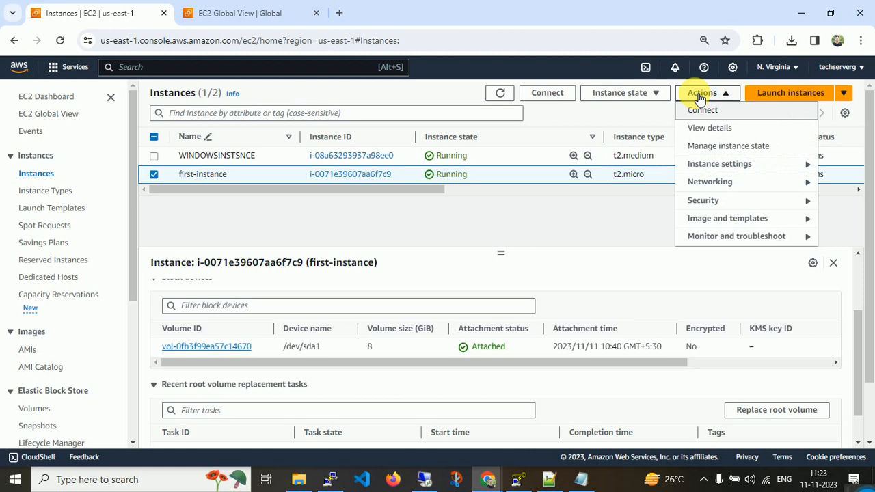
click(718, 165)
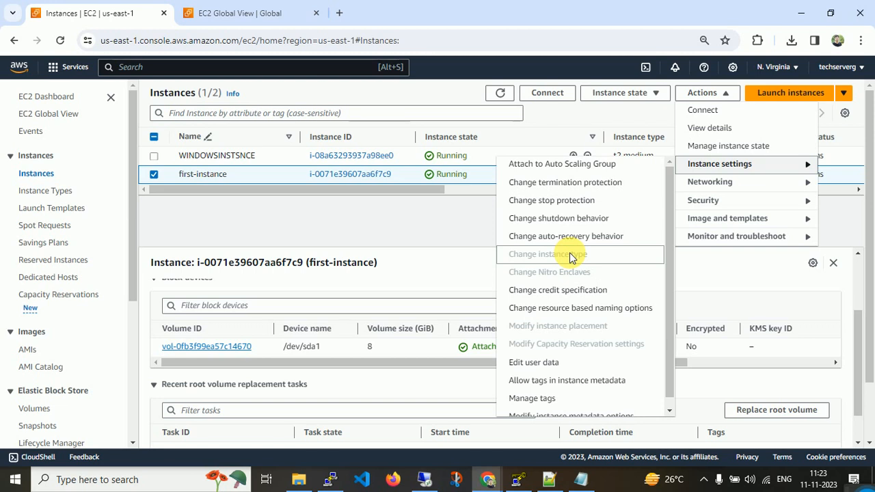
click(445, 224)
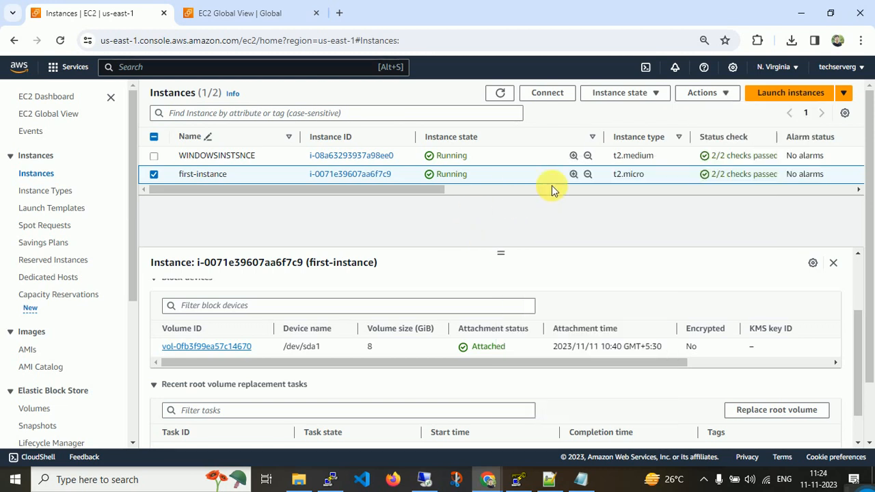
Stop first-instance and confirm the stop
click(636, 100)
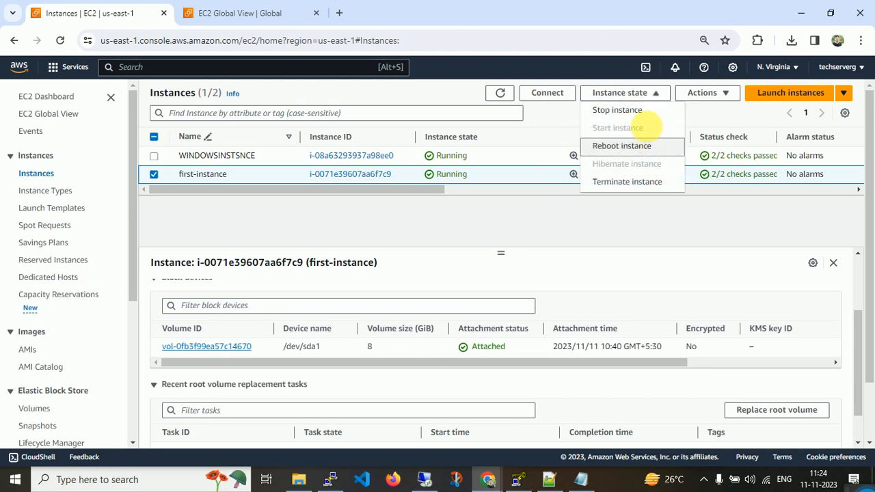
click(644, 113)
click(647, 315)
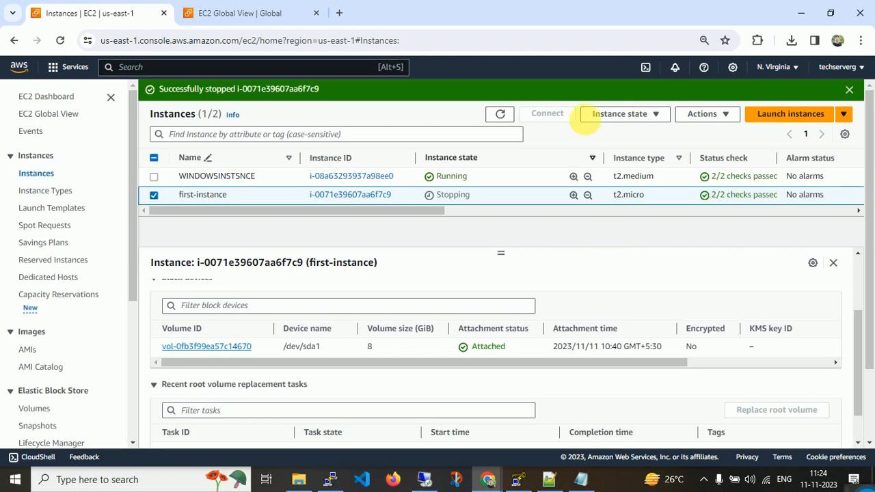
Refresh the instances list repeatedly to follow first-instance's state until it has stopped
click(500, 115)
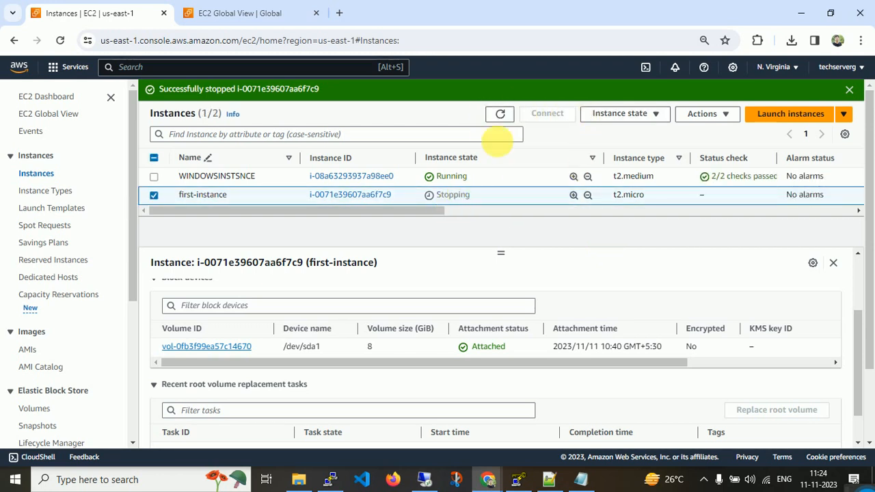
click(502, 114)
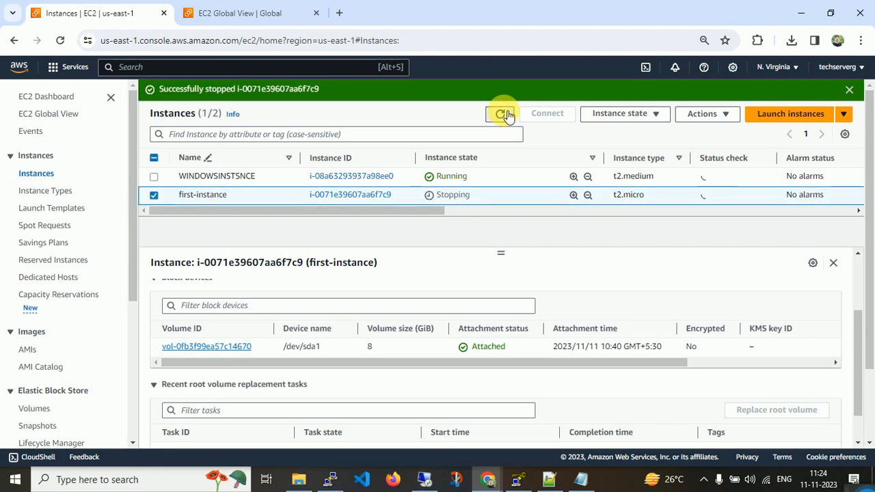
click(502, 114)
click(504, 115)
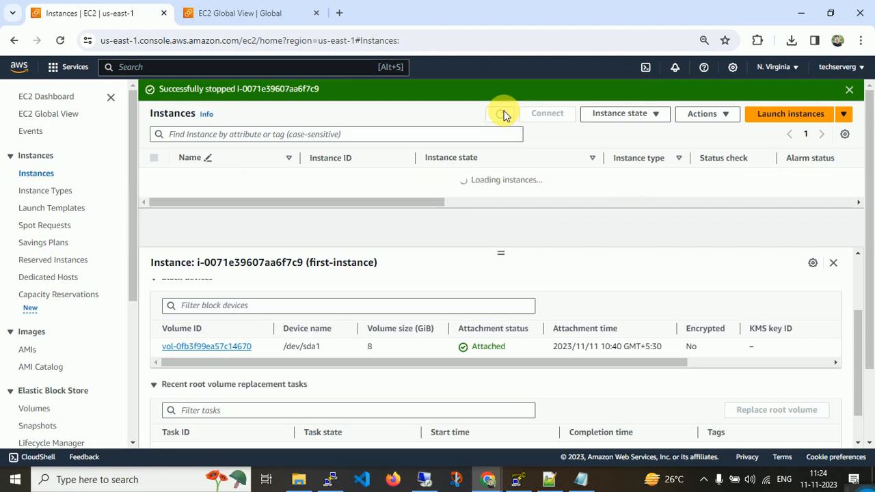
click(505, 115)
click(505, 115)
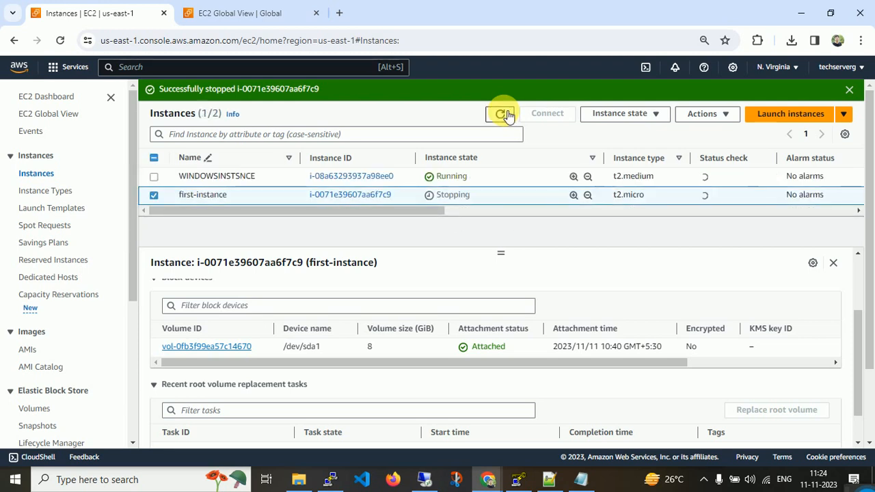
click(505, 115)
click(505, 114)
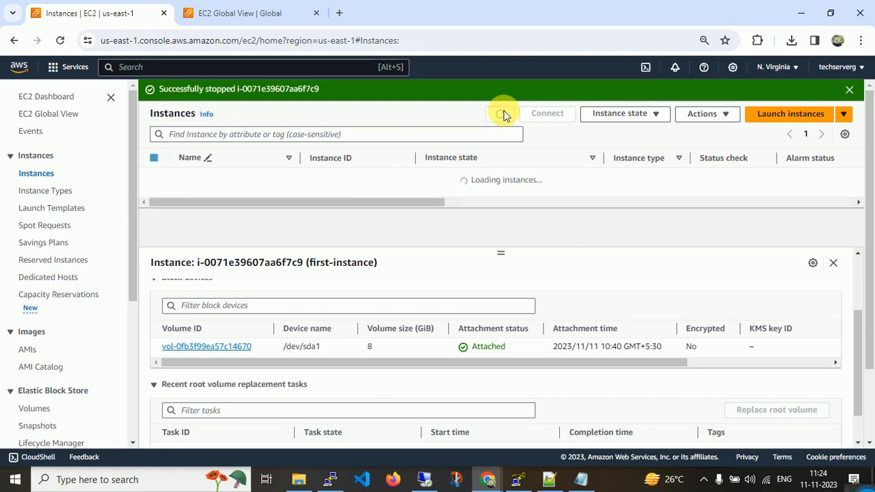
click(504, 115)
click(500, 117)
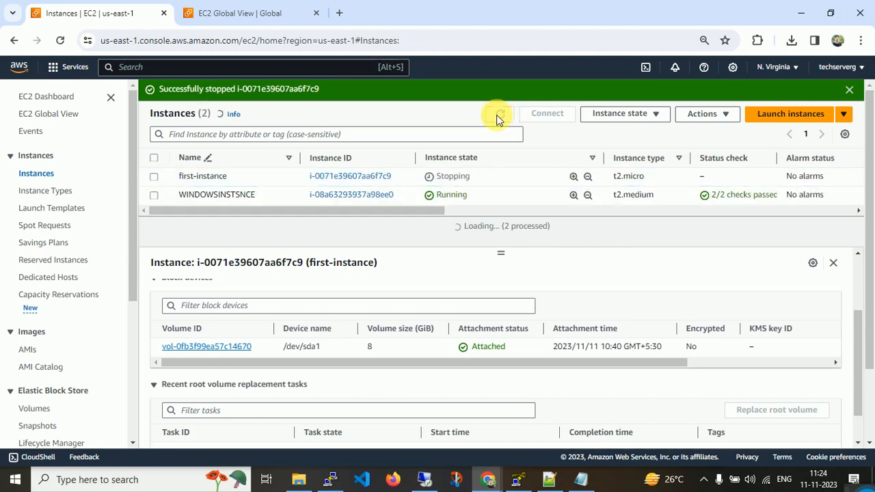
click(499, 118)
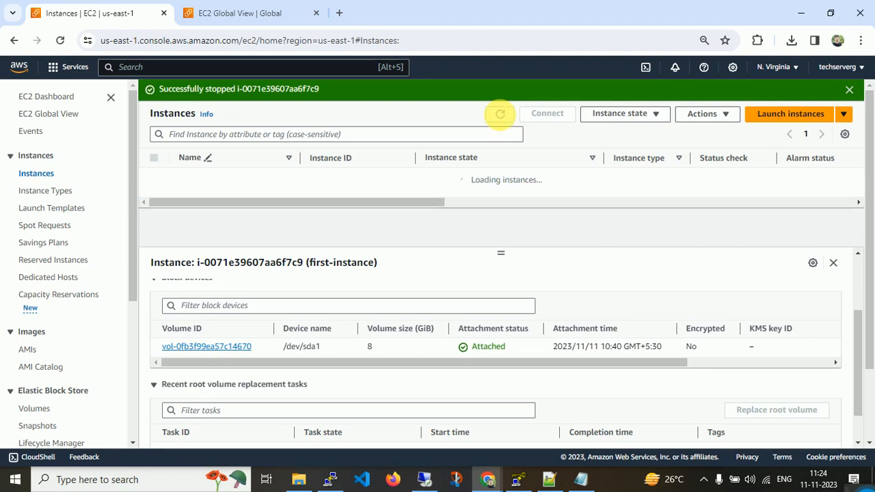
click(501, 116)
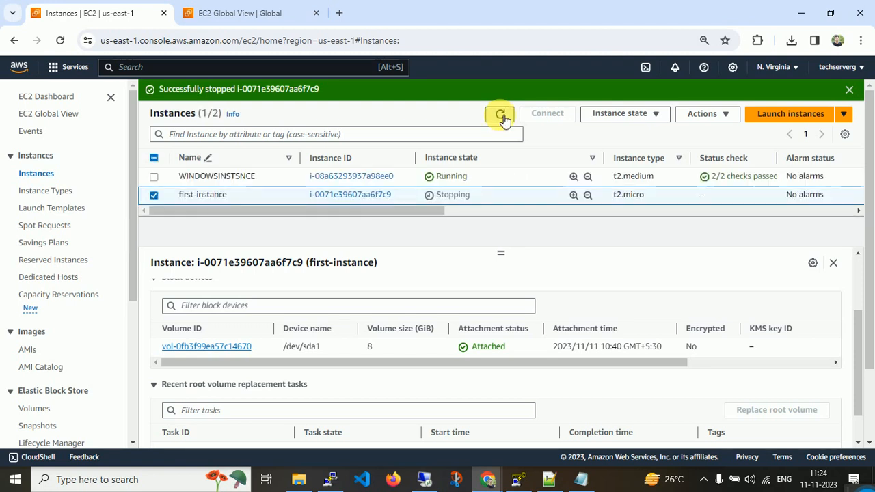
click(502, 116)
click(499, 117)
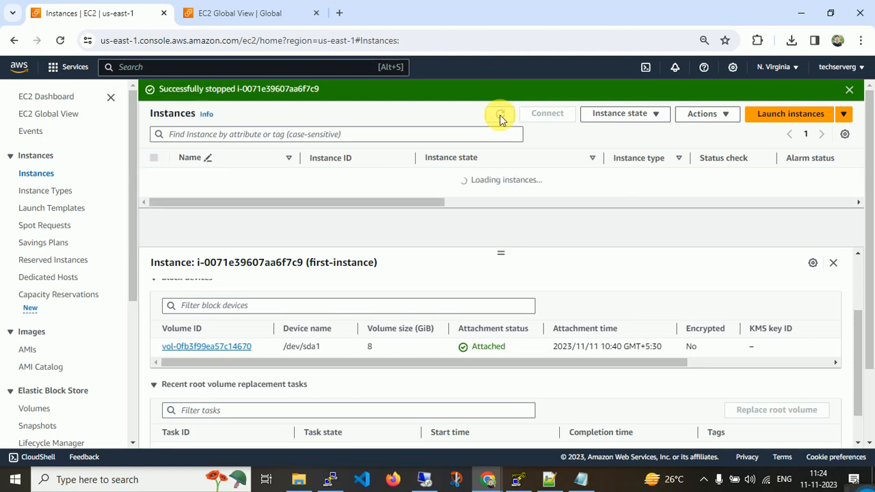
click(500, 117)
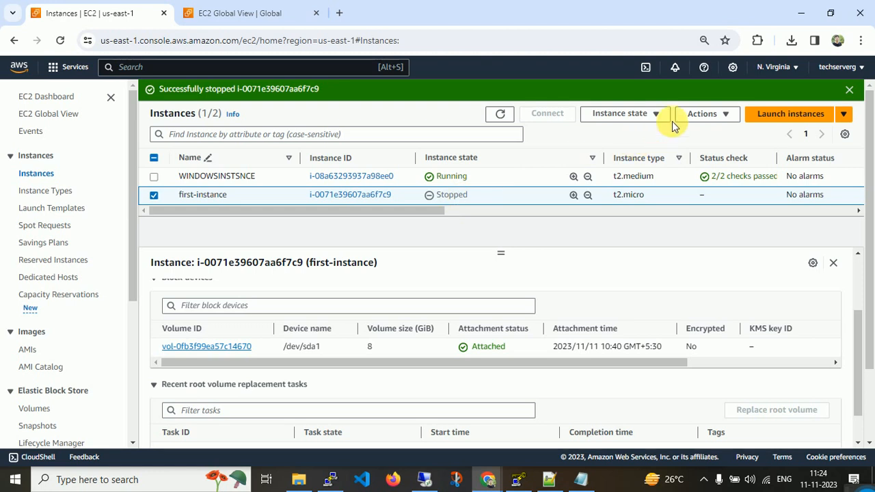
Change the instance type of first-instance to t2.medium and apply the change
click(711, 114)
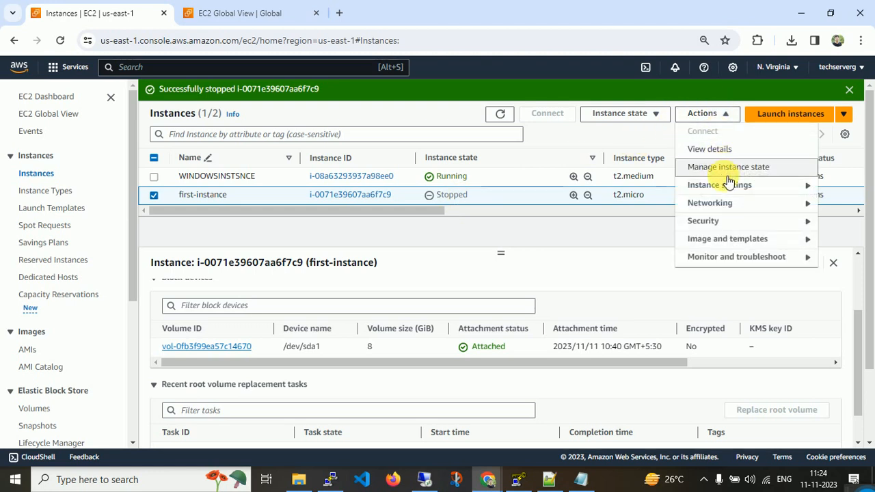
mouse_move(729, 186)
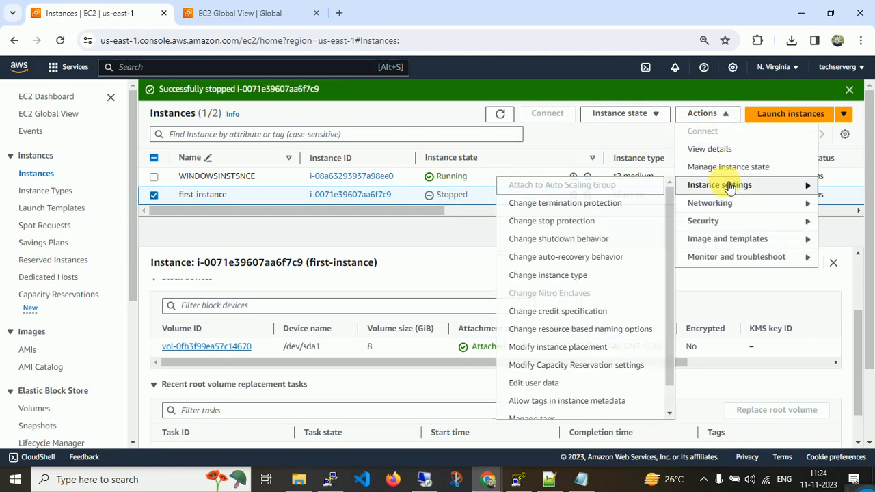
click(601, 276)
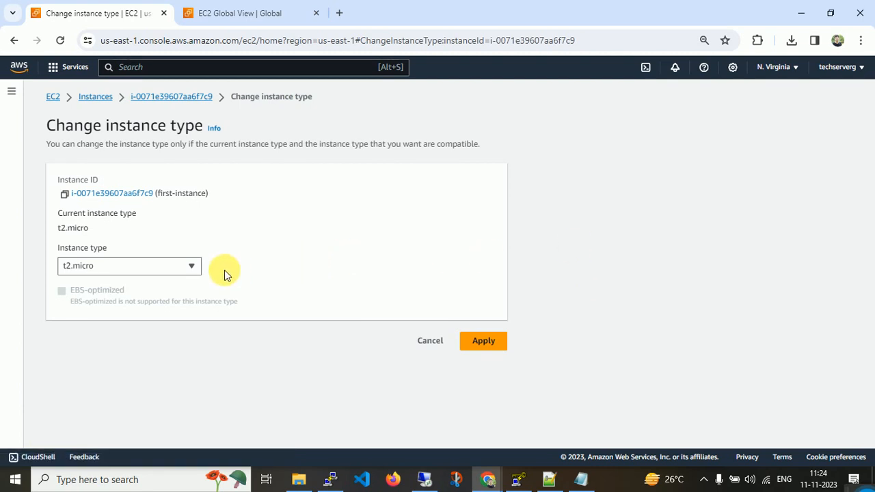
click(191, 267)
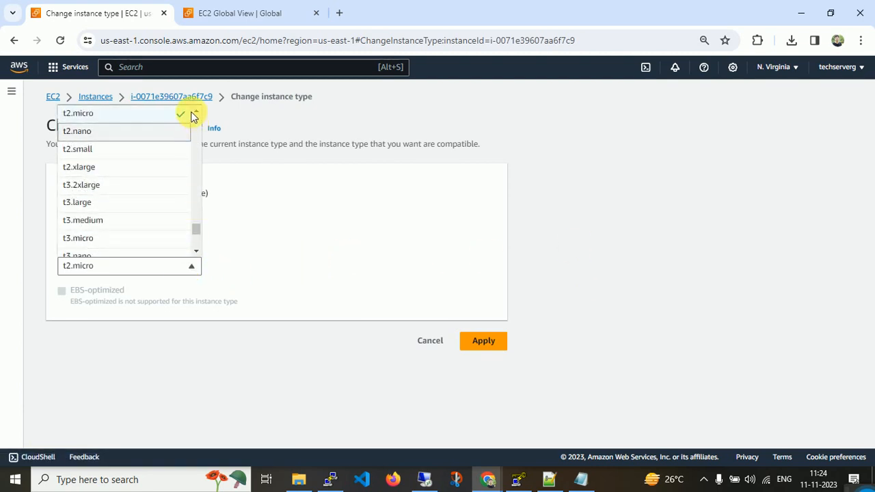
click(194, 112)
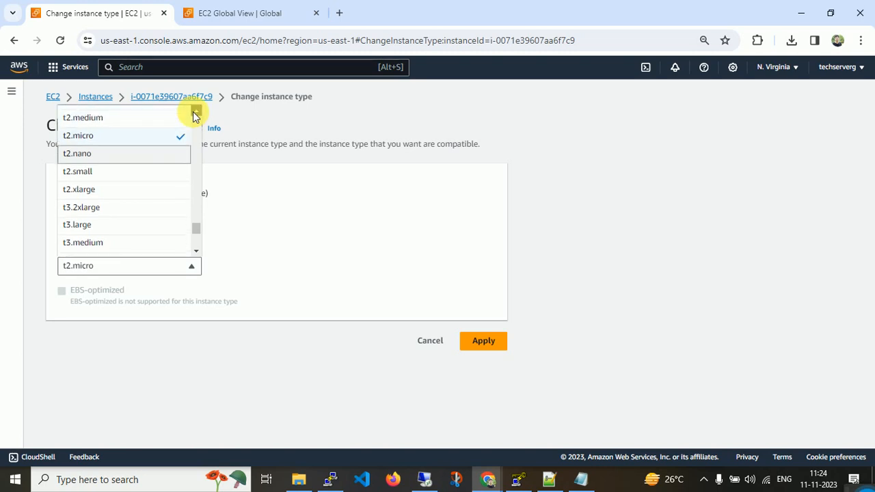
click(135, 129)
click(483, 346)
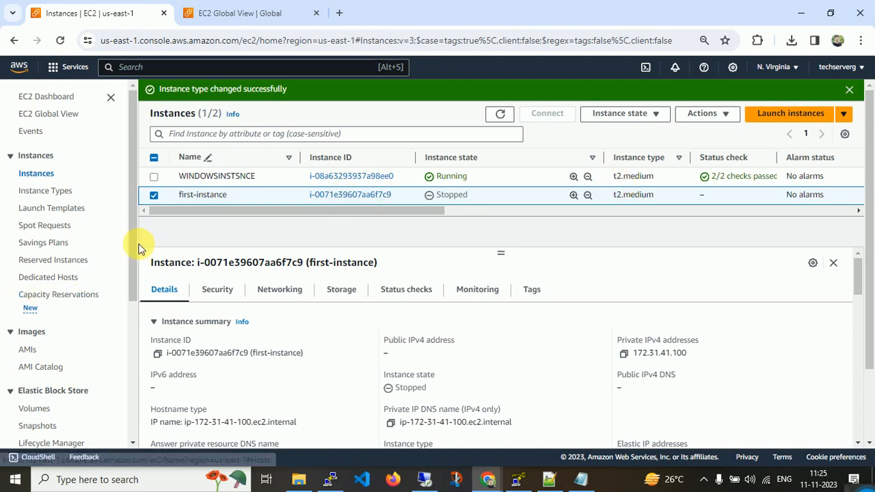
Start the stopped first-instance
drag(133, 242, 136, 300)
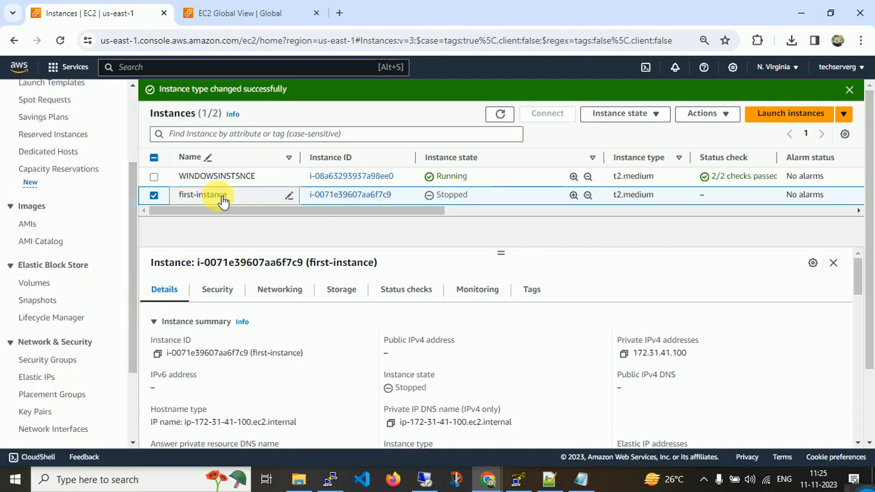
click(625, 113)
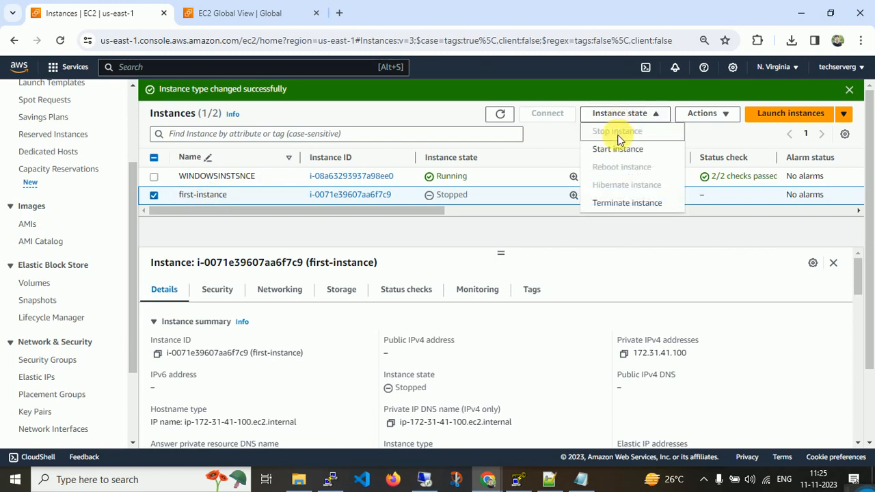
click(621, 147)
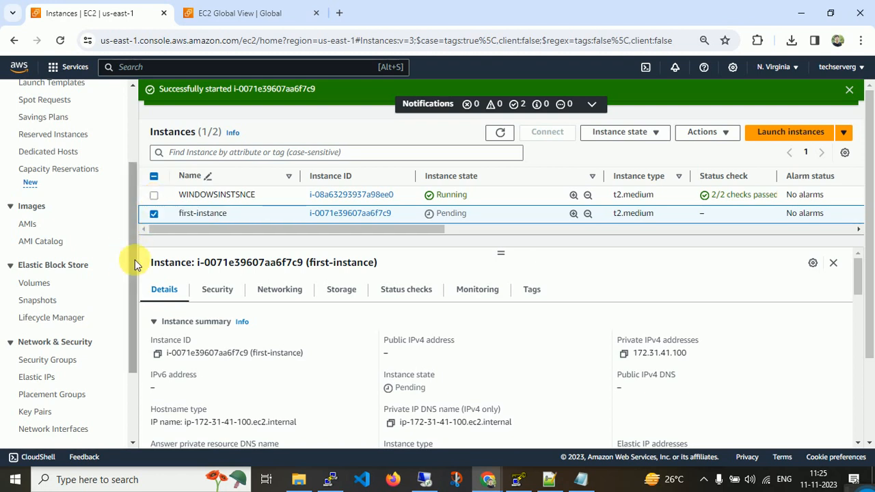
Open the EBS volumes list, select the 30 GiB gp3 volume and show its available actions
drag(135, 260, 121, 313)
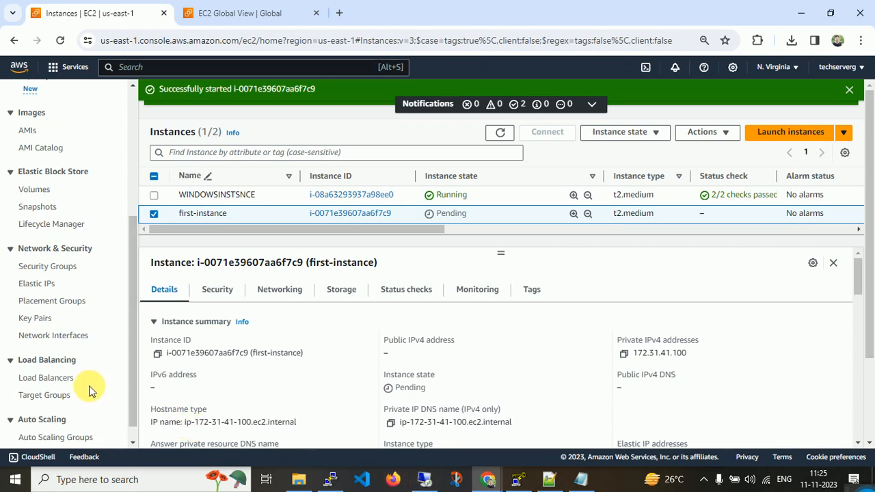
drag(130, 264, 140, 307)
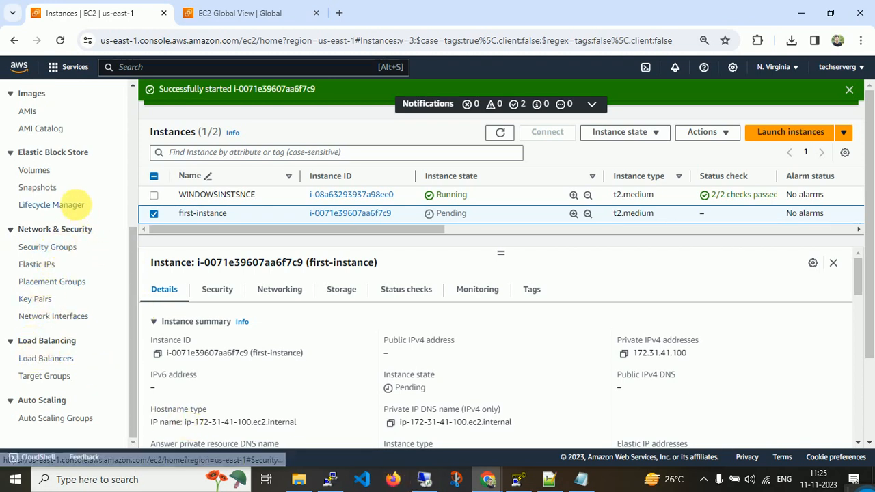
click(36, 171)
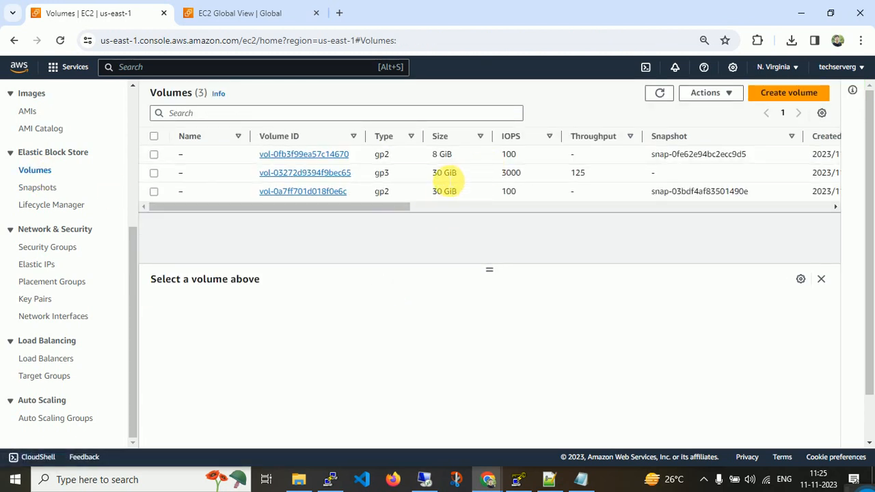
click(154, 173)
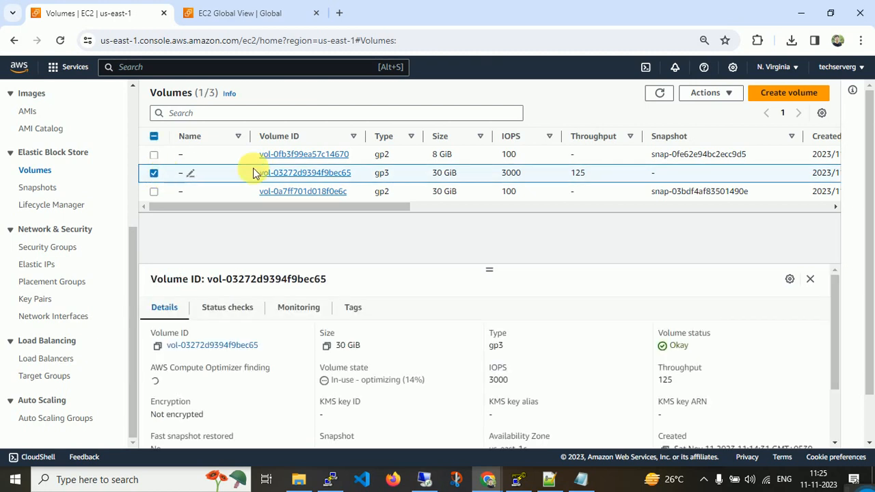
click(726, 92)
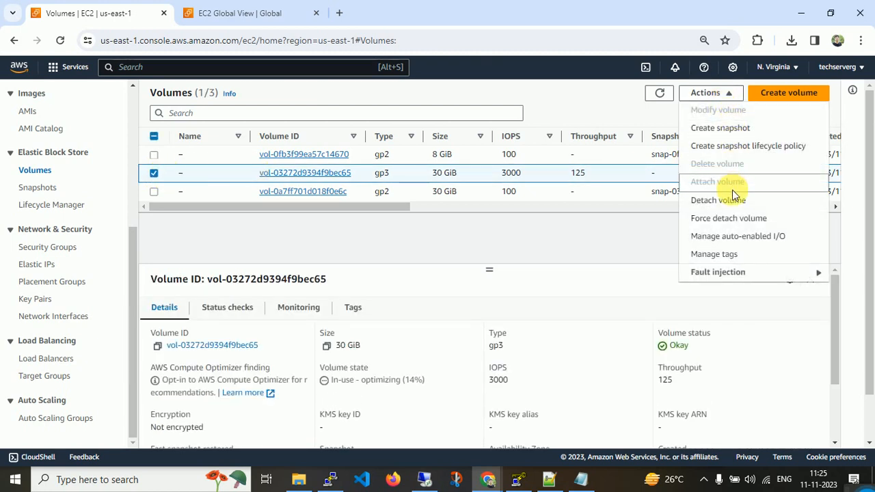
Arrange the WINDOWSINSTSNCE remote desktop with Disk Management side by side with the AWS console
click(424, 480)
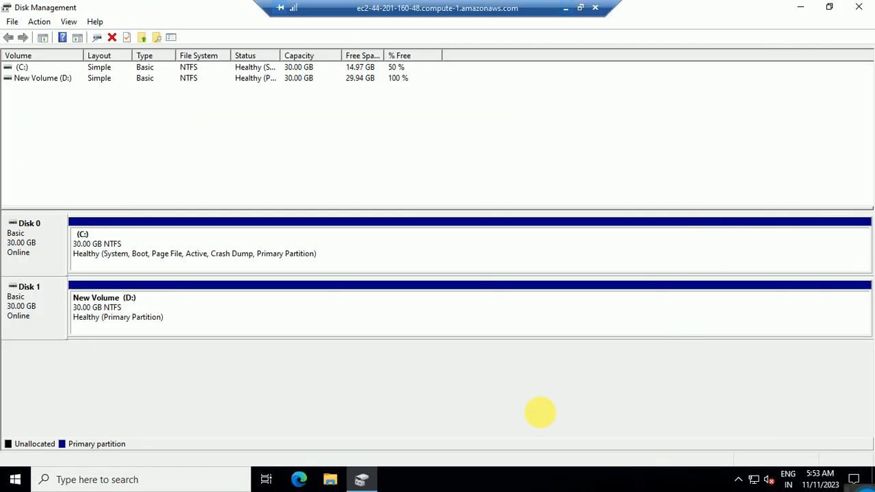
click(580, 8)
drag(730, 110, 761, 186)
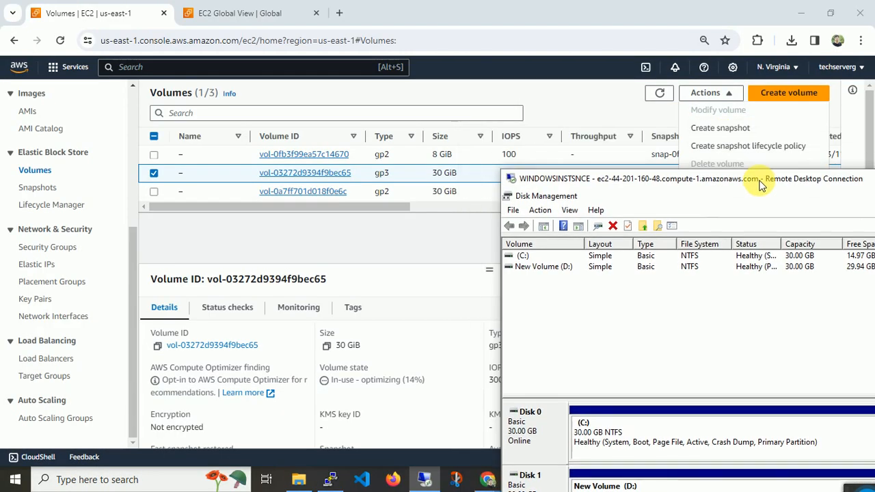
drag(752, 11, 306, 78)
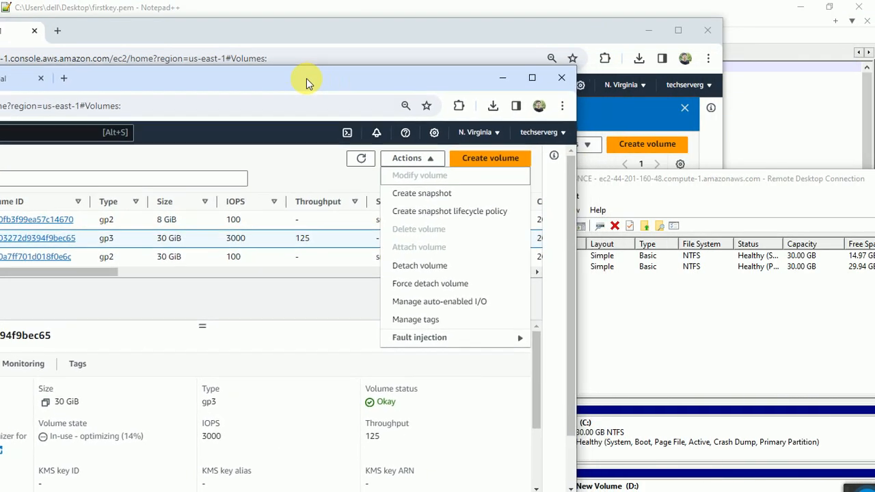
Detach the 30 GiB gp3 volume and confirm, keeping Disk Management in view beside the console
click(403, 266)
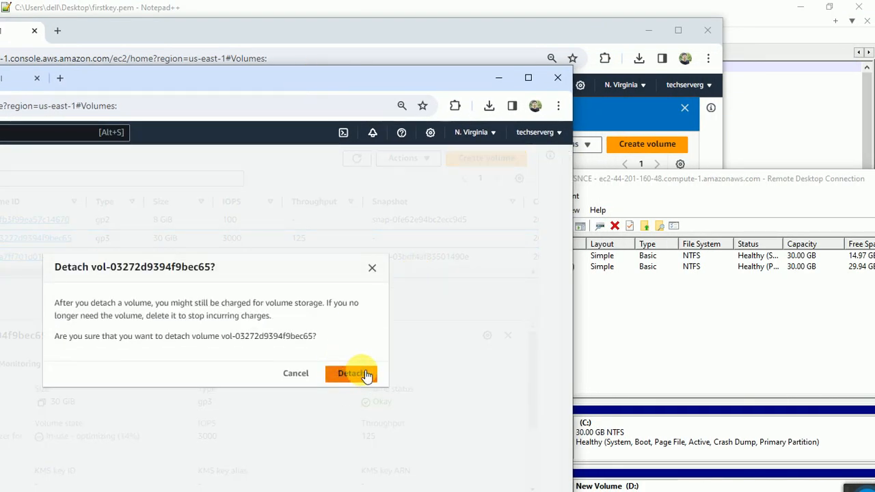
drag(772, 181, 770, 77)
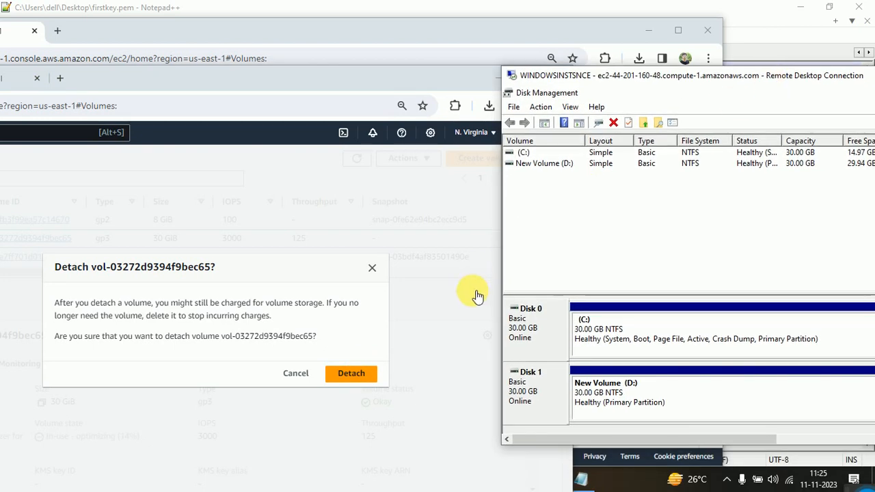
click(352, 374)
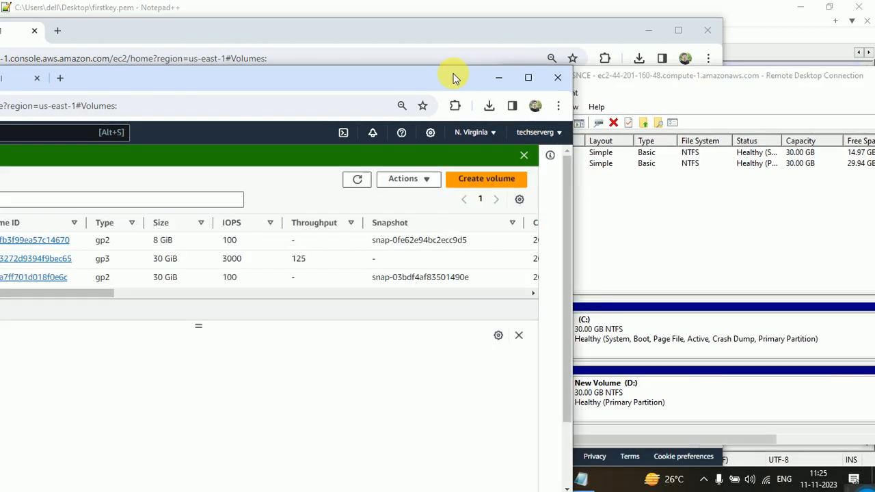
Check the remote instance's Disk Management for the effect of the detachment, and return to the AWS volumes list
drag(453, 77, 350, 74)
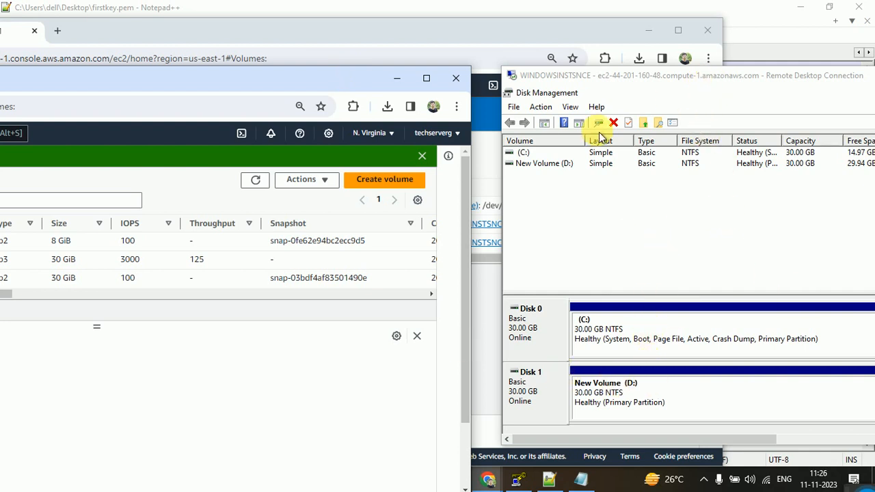
click(758, 229)
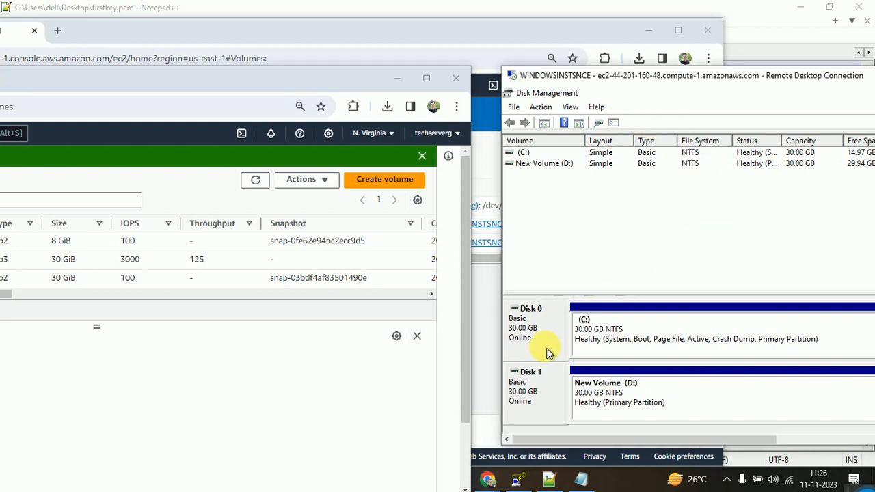
double_click(763, 78)
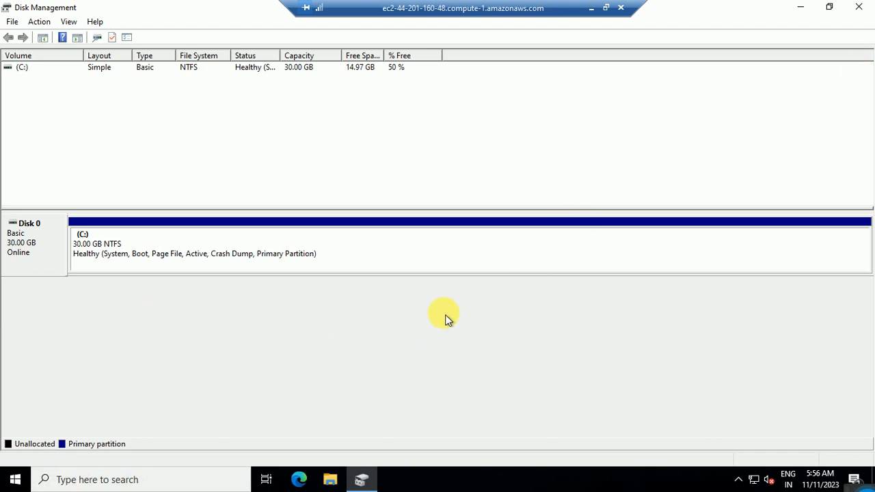
double_click(458, 7)
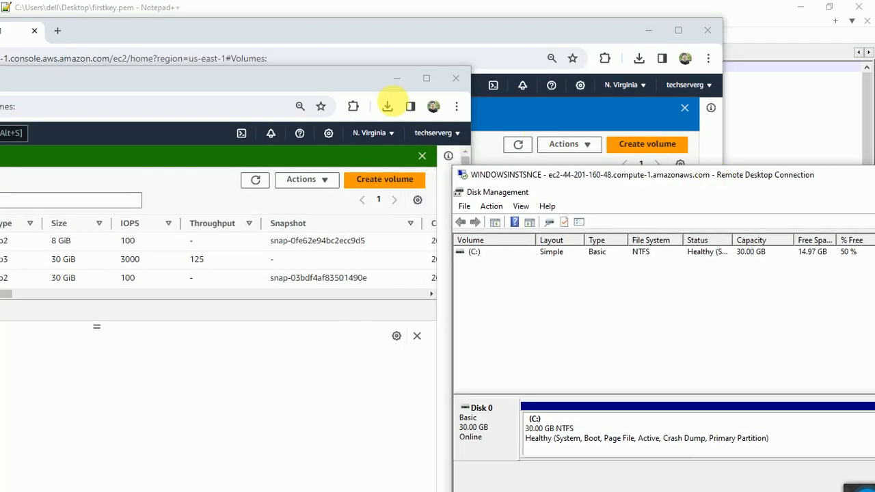
double_click(340, 85)
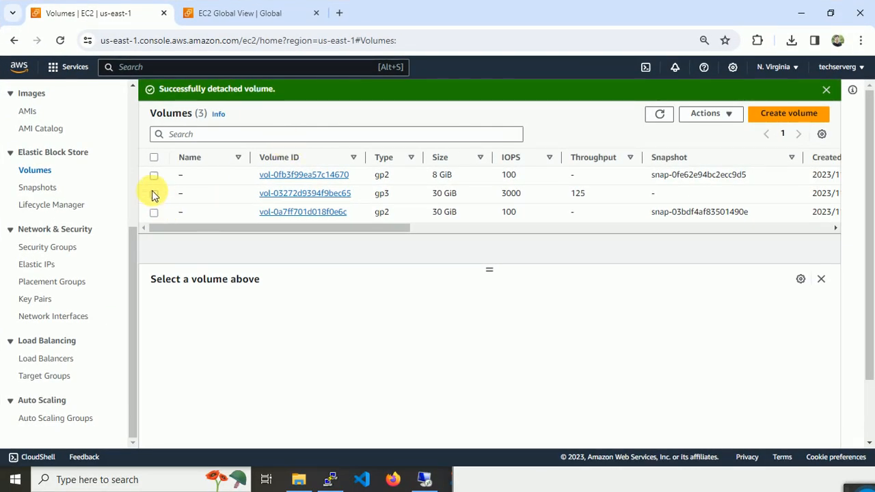
Check whether the gp3 volume can be deleted, and refresh the volumes list to follow its volume state
click(154, 195)
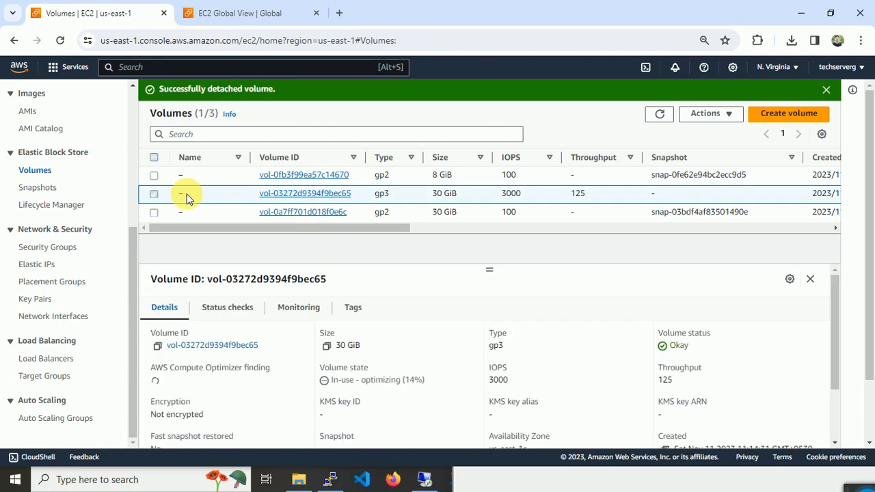
click(724, 114)
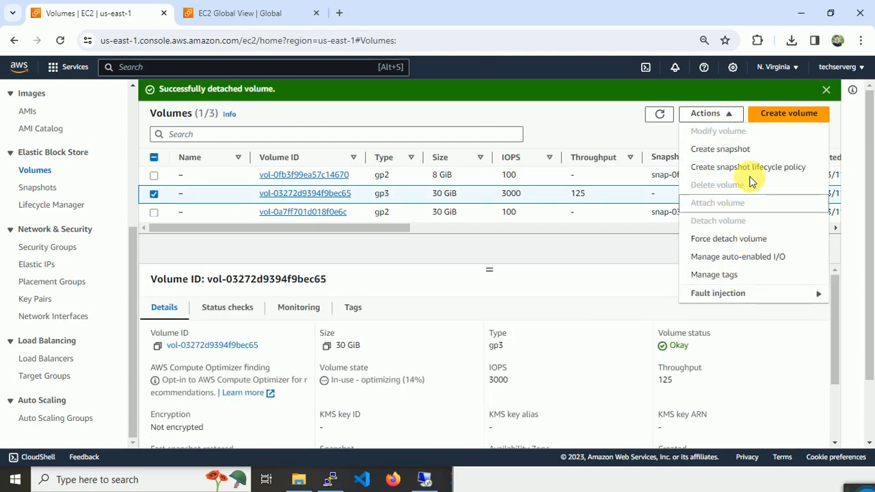
click(560, 250)
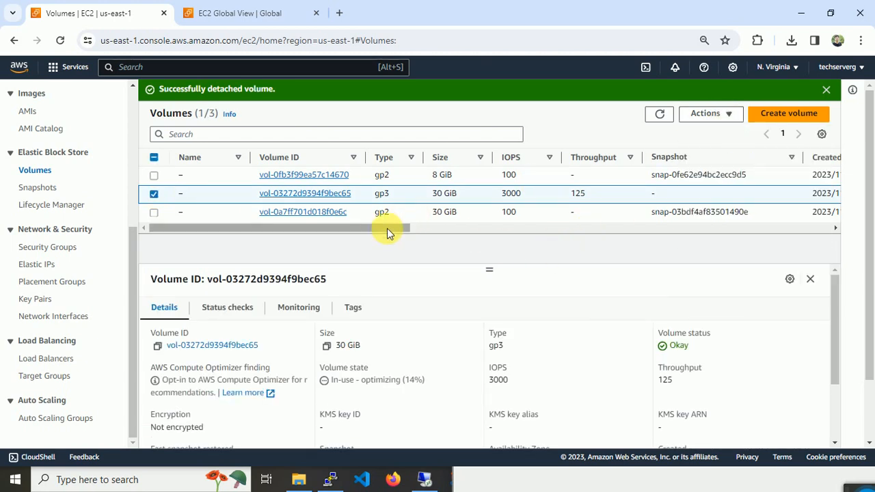
drag(389, 226, 559, 234)
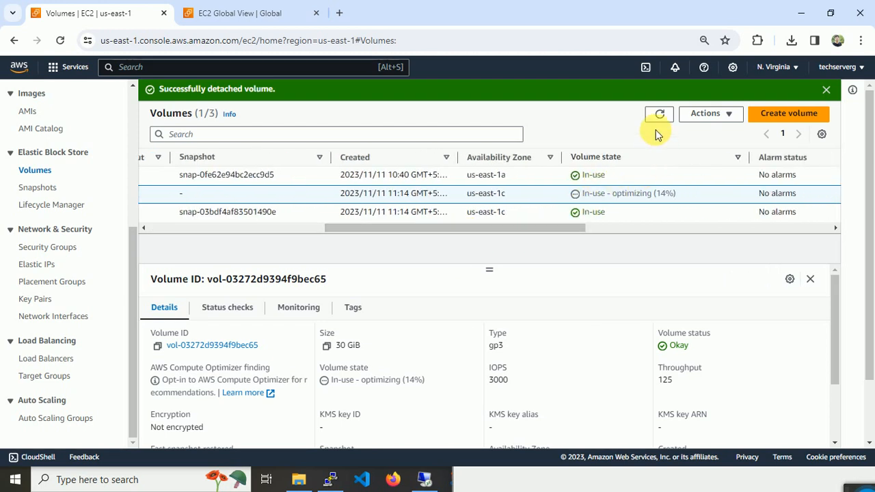
click(668, 112)
click(668, 112)
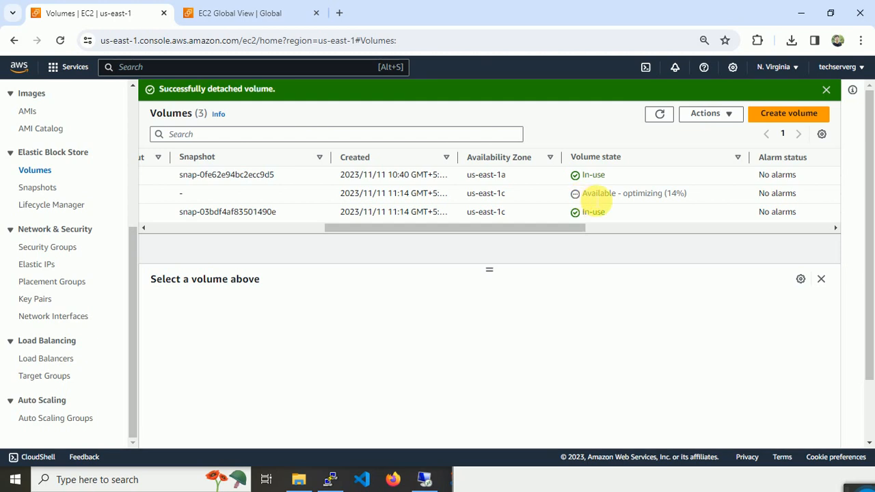
Delete the detached 30 GiB gp3 volume and confirm the deletion
drag(556, 224, 333, 221)
click(154, 193)
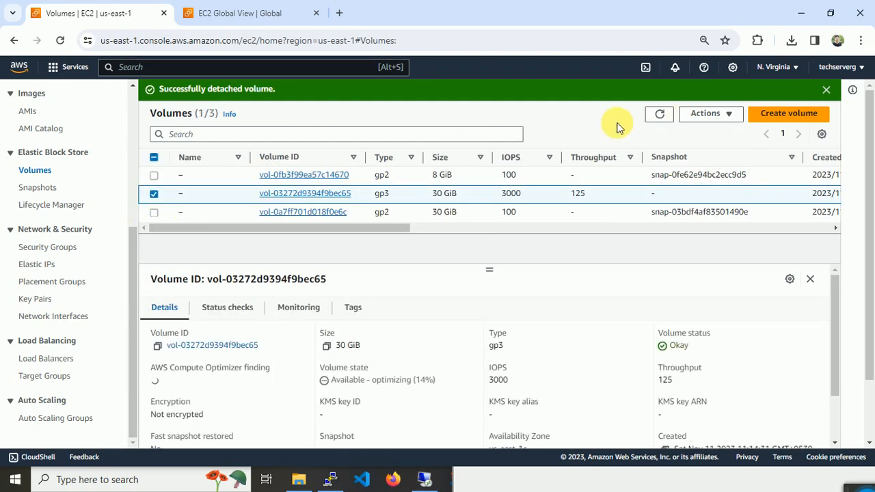
click(707, 114)
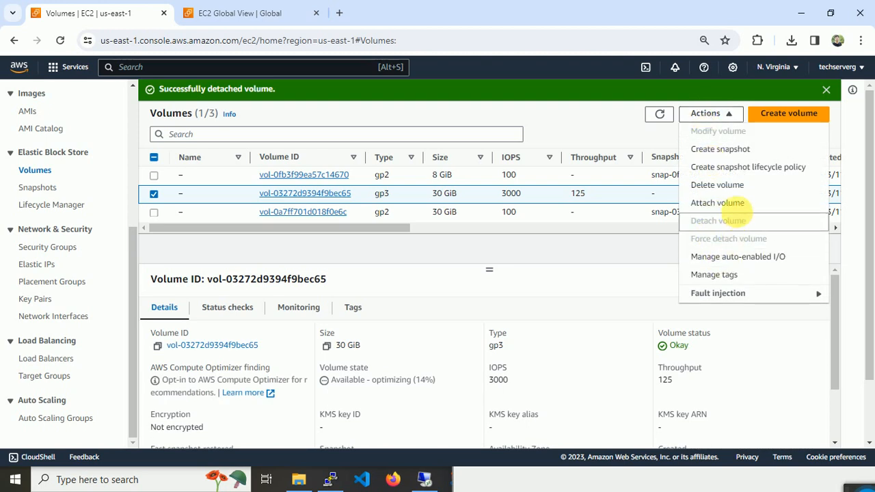
click(750, 190)
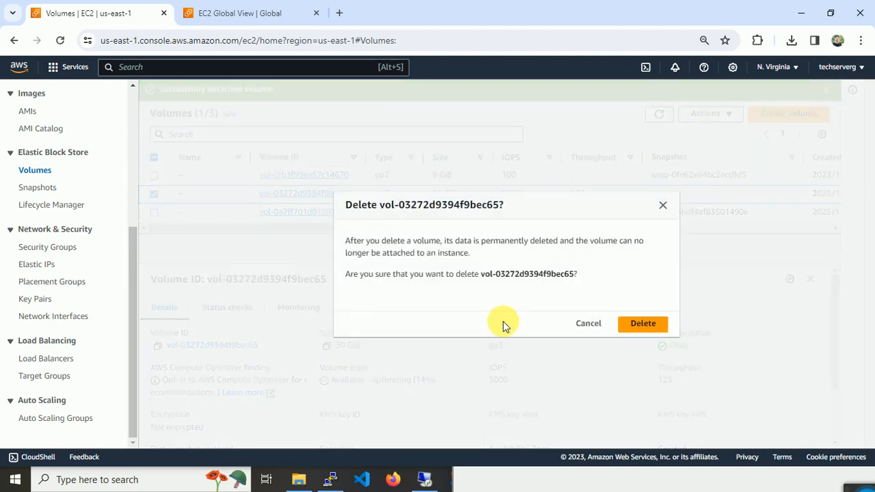
click(658, 320)
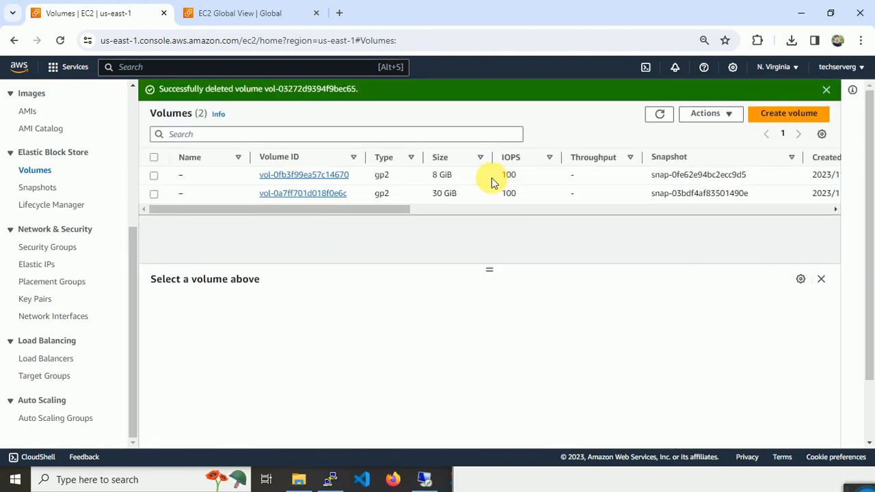
View the Amazon Machine Images owned by this account
drag(317, 213, 231, 237)
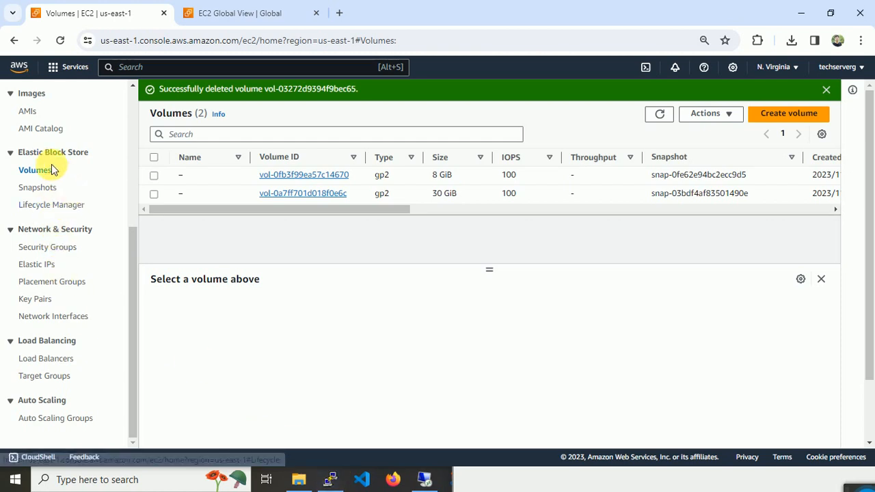
click(29, 112)
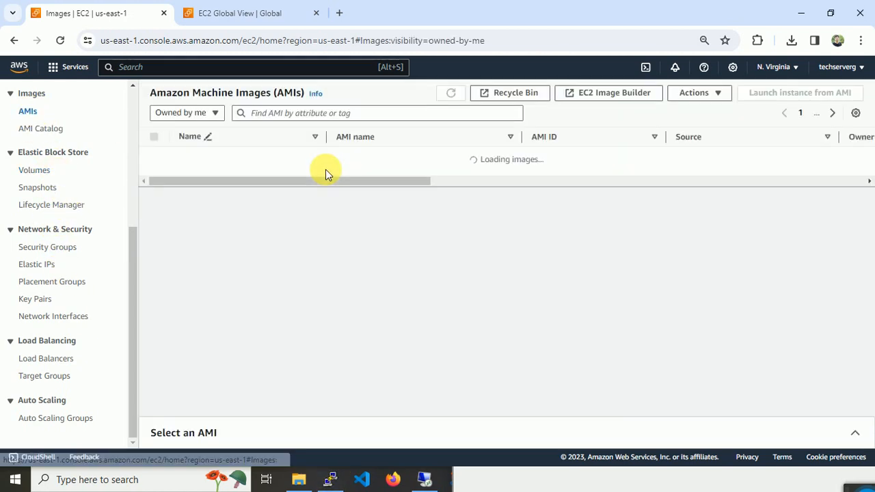
click(134, 108)
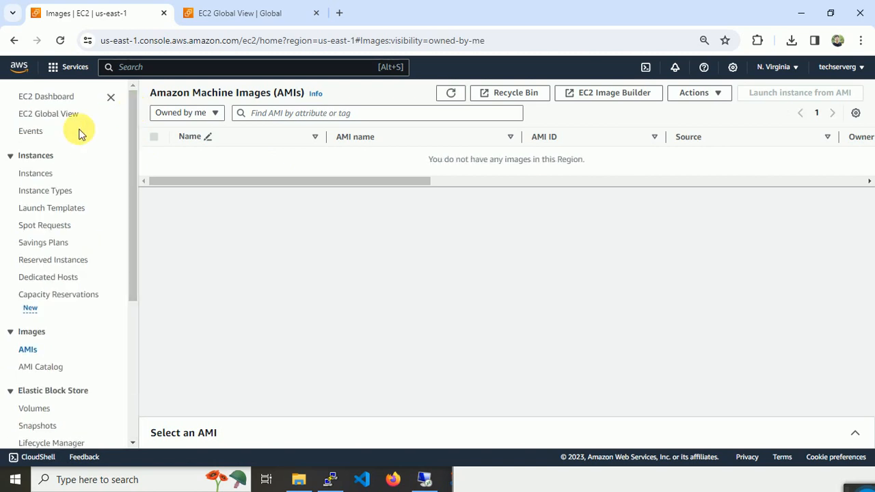
Return to the EC2 instances list and copy first-instance's public IPv4 address
click(35, 173)
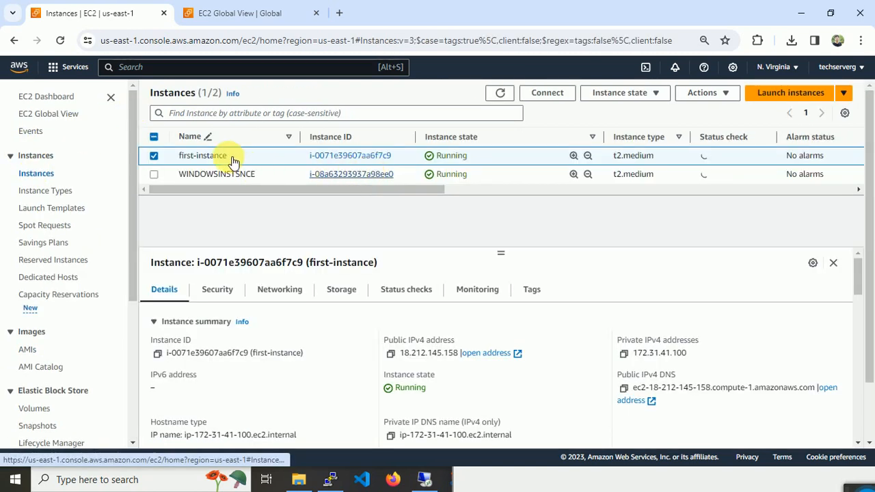
click(390, 354)
click(330, 480)
click(859, 6)
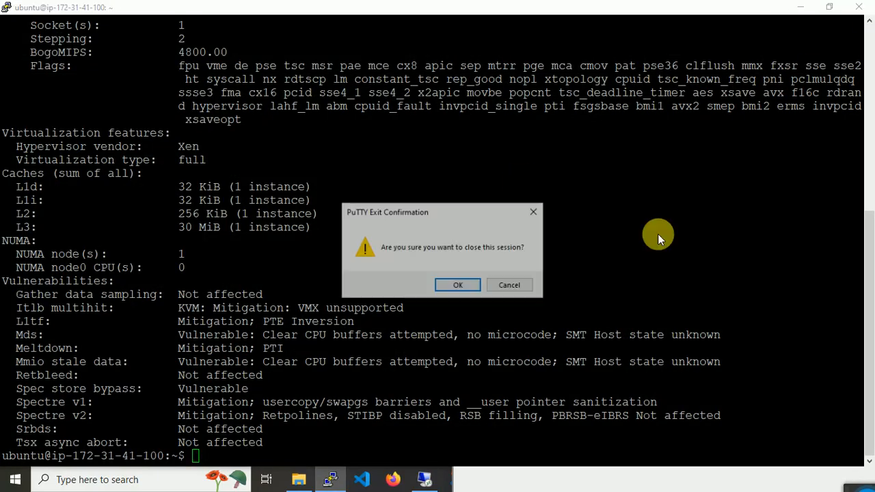
click(458, 286)
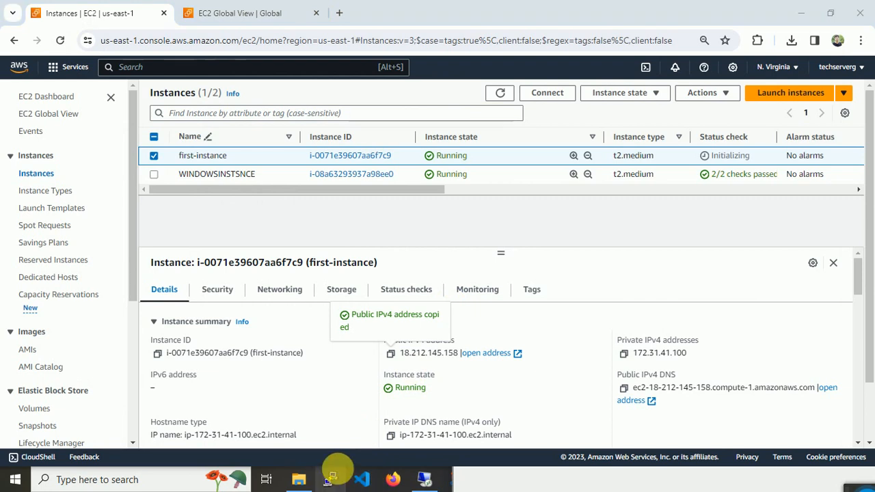
click(329, 477)
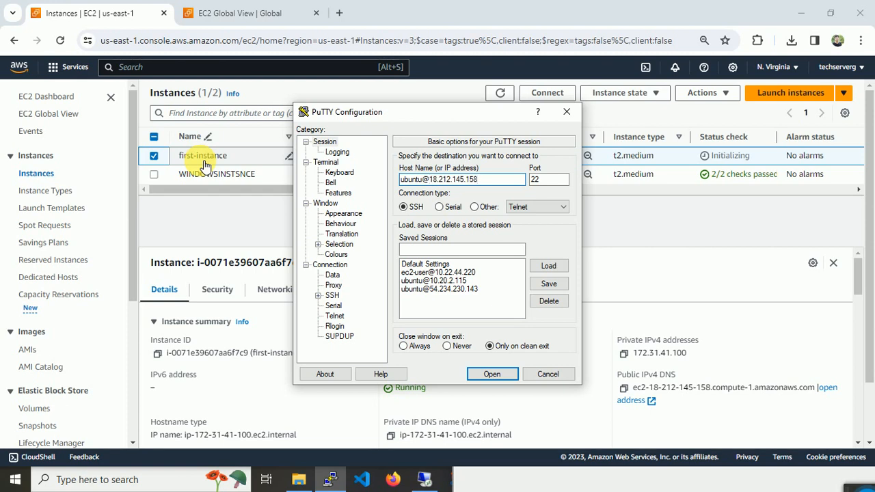
Set firstkey.ppk from the Desktop as the private key file for SSH authentication
click(331, 296)
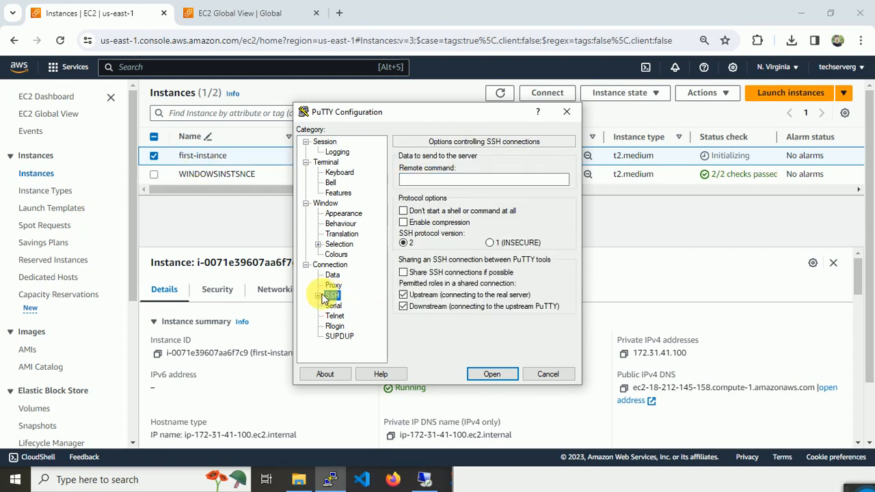
click(319, 296)
click(343, 306)
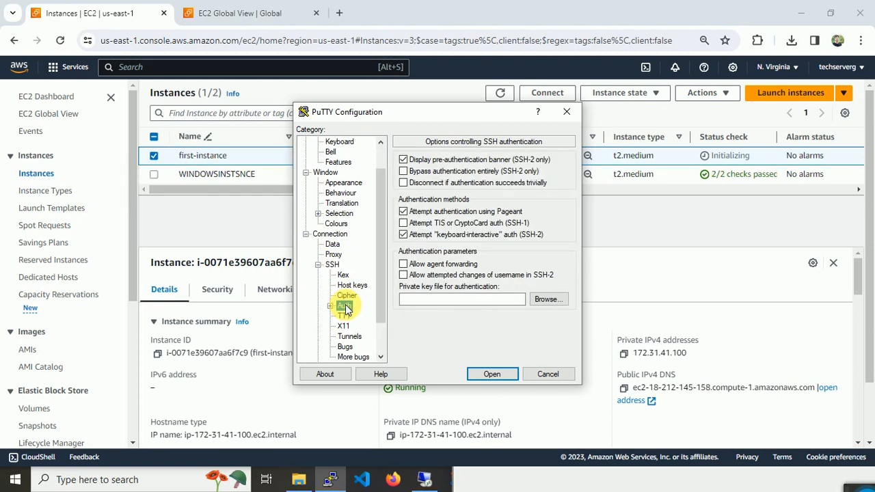
click(551, 299)
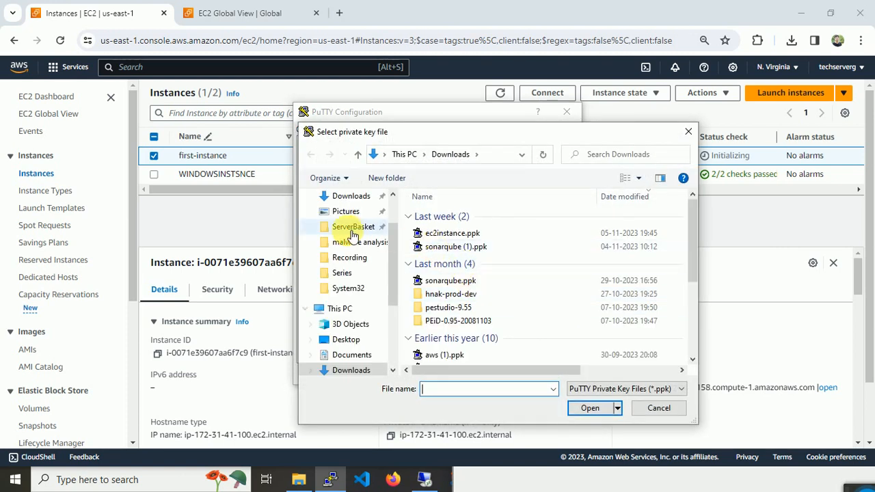
click(454, 235)
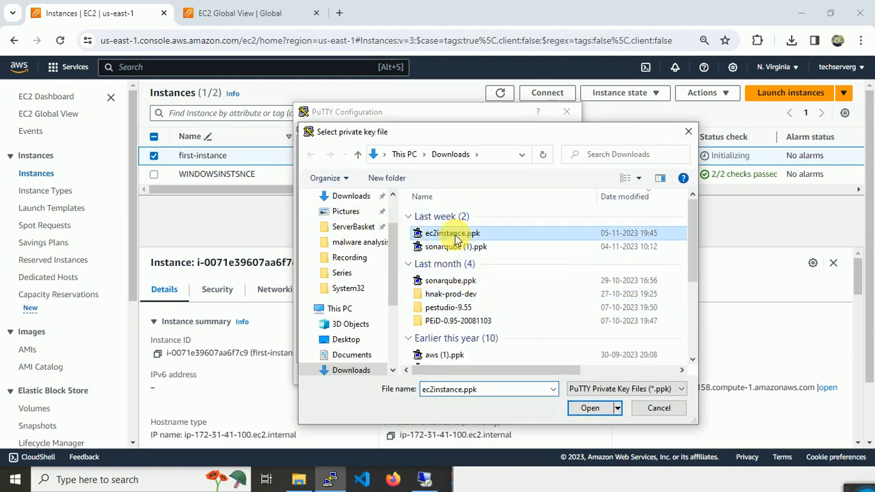
scroll(383, 217, up, 2)
click(375, 225)
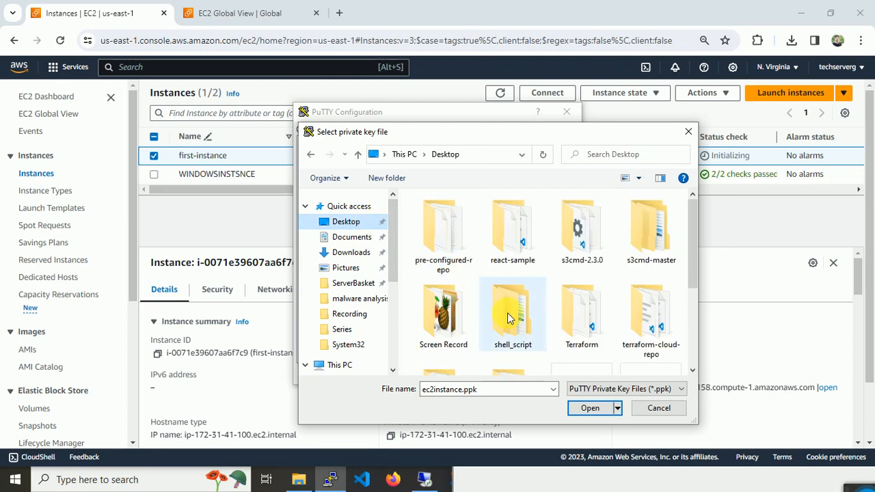
scroll(695, 315, down, 2)
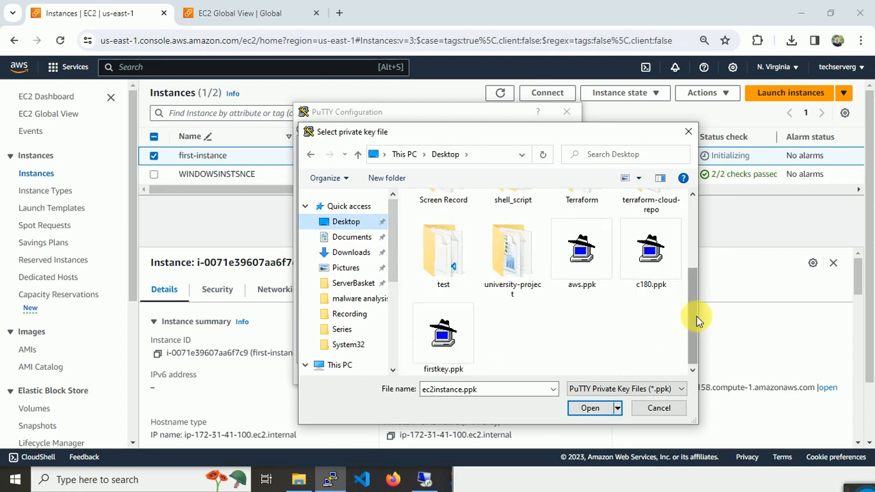
double_click(438, 345)
Open the SSH connection to the instance and accept the server's host key
click(511, 377)
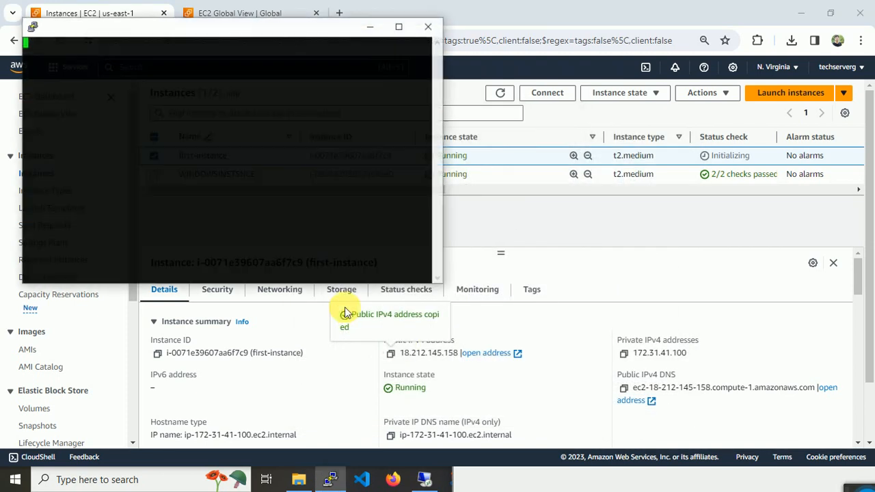
click(266, 249)
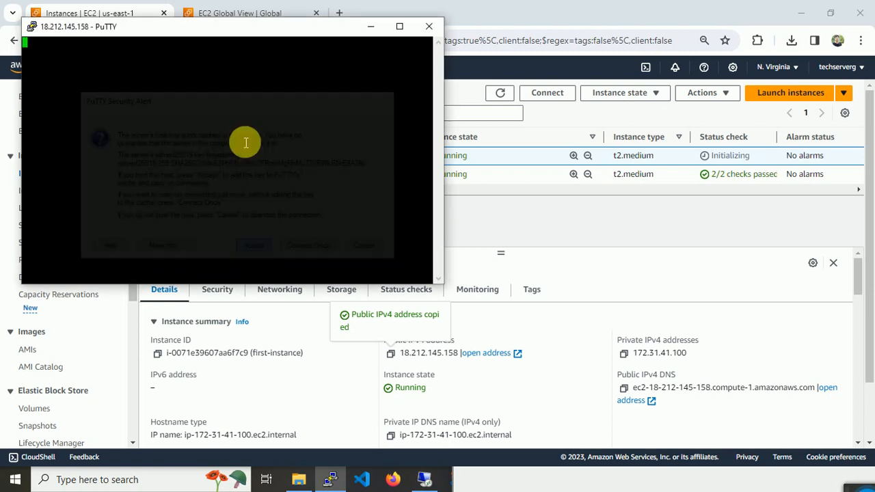
drag(209, 24, 455, 185)
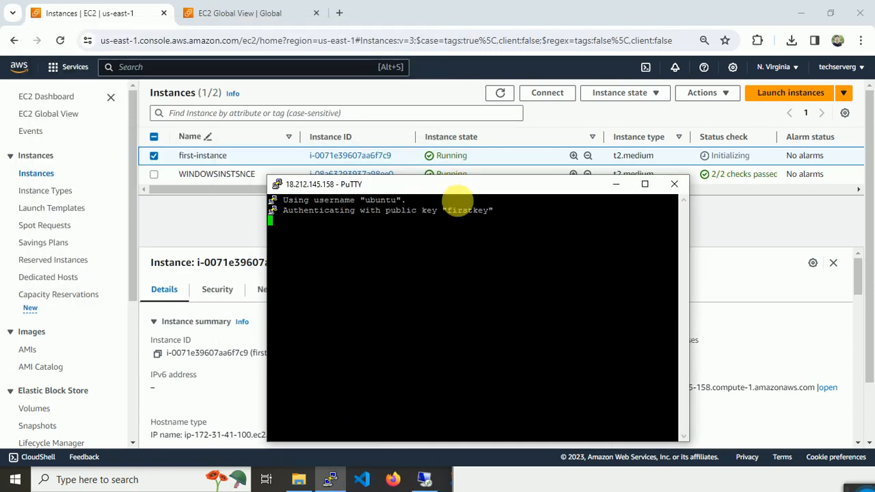
Set the terminal font to Courier New 14-point for this session and maximize the terminal window
right_click(459, 185)
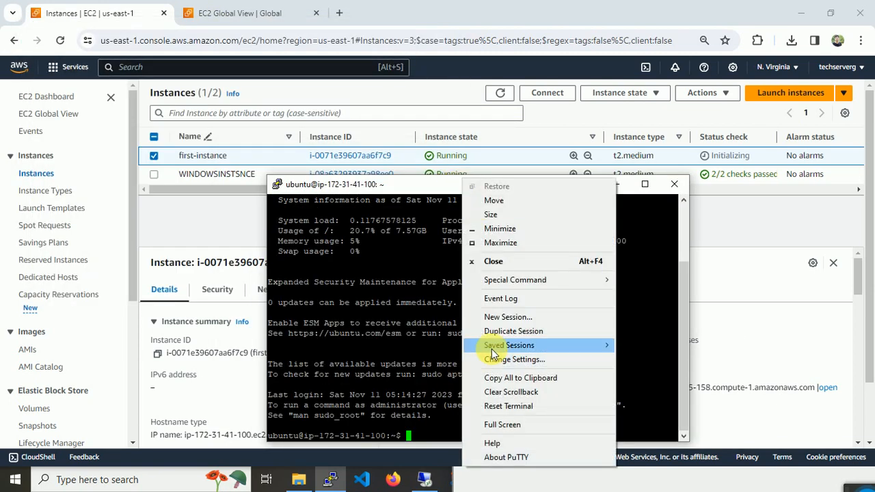
click(541, 360)
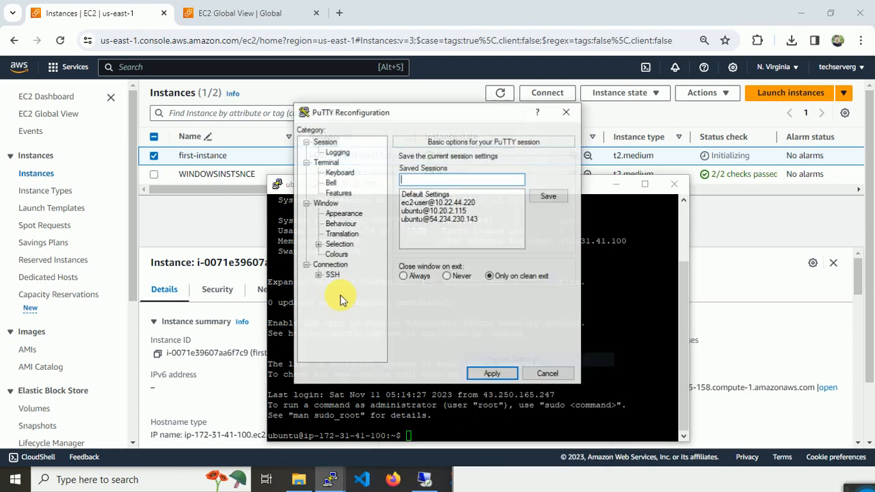
click(343, 214)
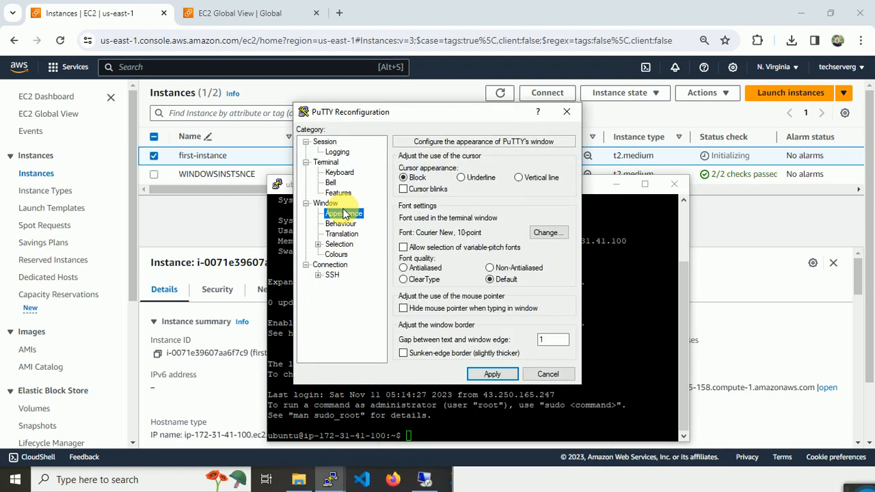
click(549, 233)
click(547, 245)
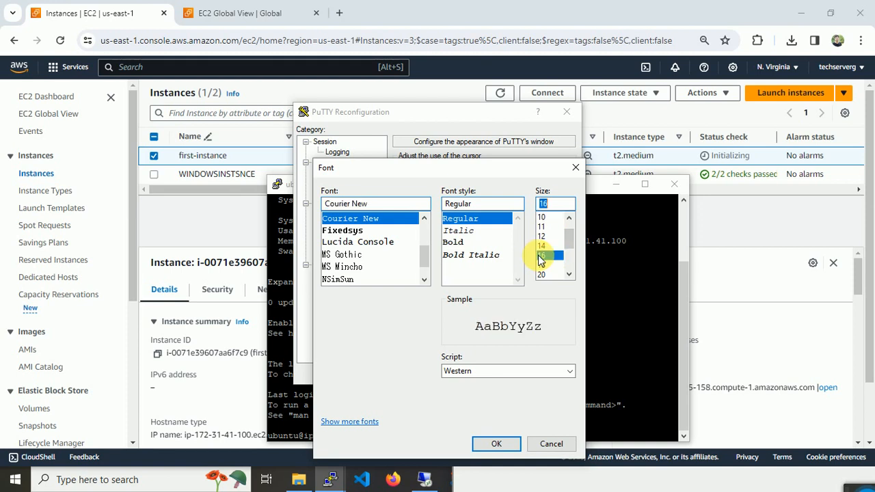
click(496, 444)
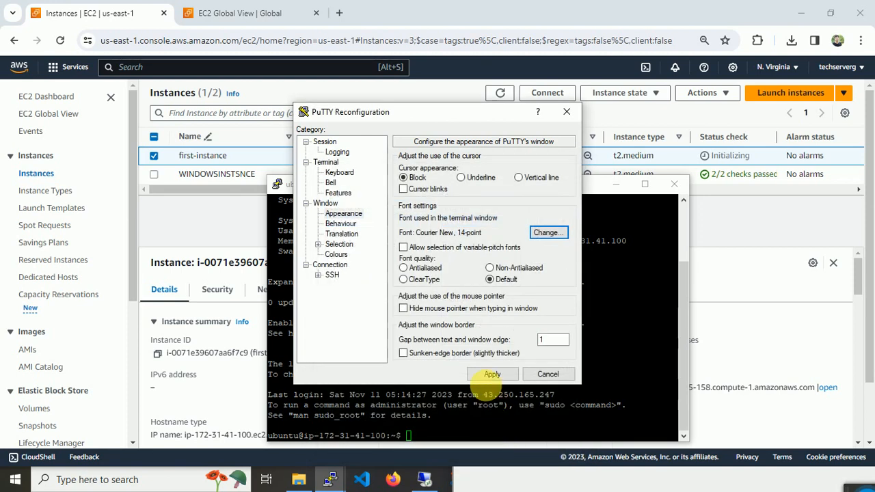
click(494, 378)
double_click(476, 187)
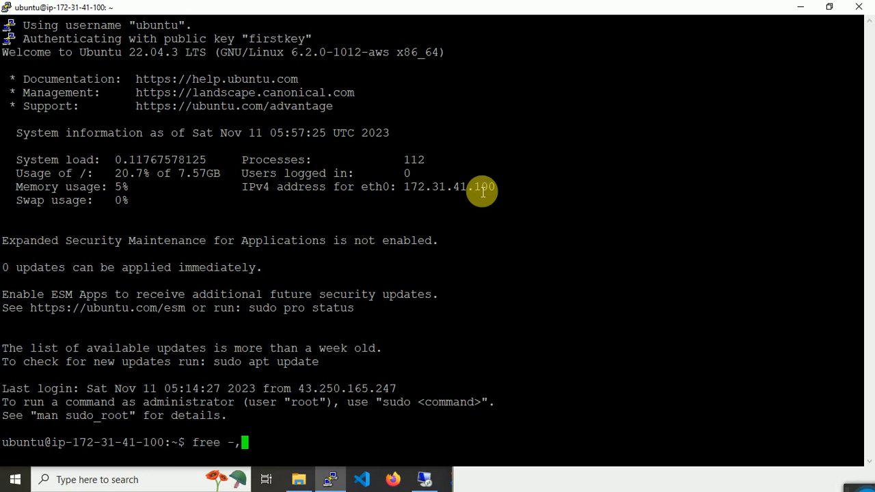
Check the resized instance's memory with free -m and its CPU count with lscpu, and minimize the terminal
key(Return)
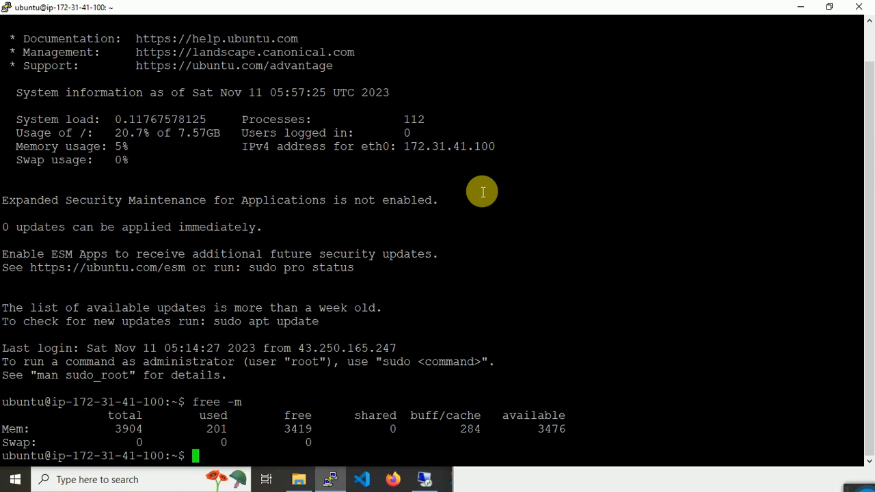
text(lscpu)
key(Return)
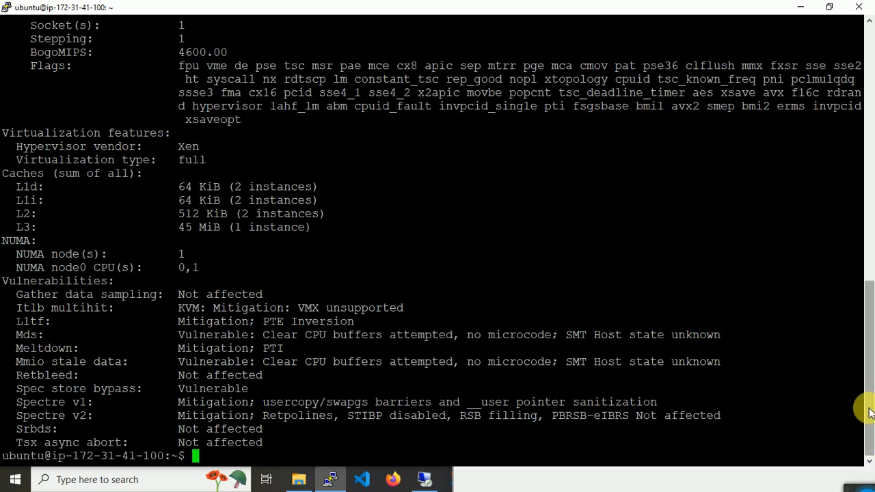
drag(857, 411, 868, 280)
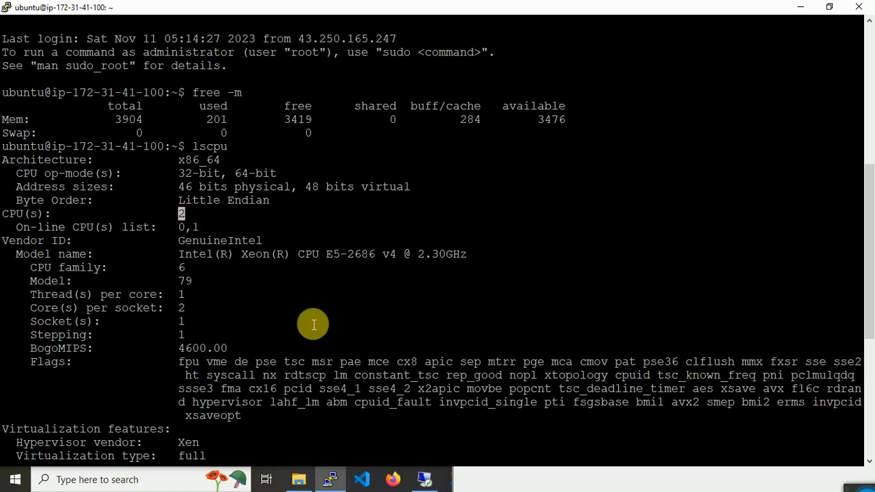
click(812, 6)
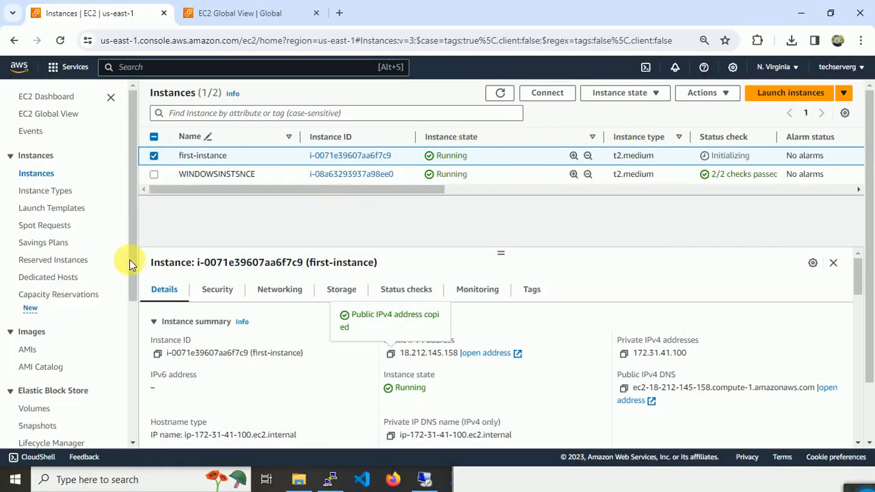
View first-instance's storage details in the EC2 console, checking the attached block device's name and size
drag(134, 266, 141, 336)
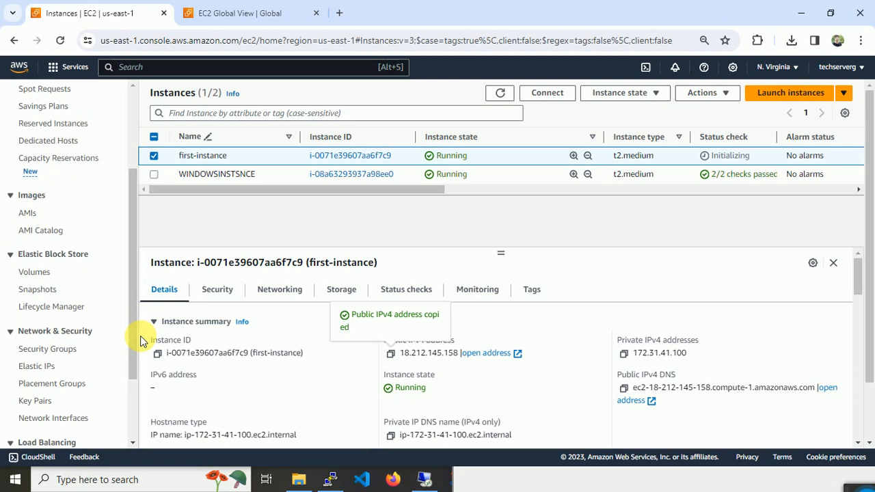
click(333, 290)
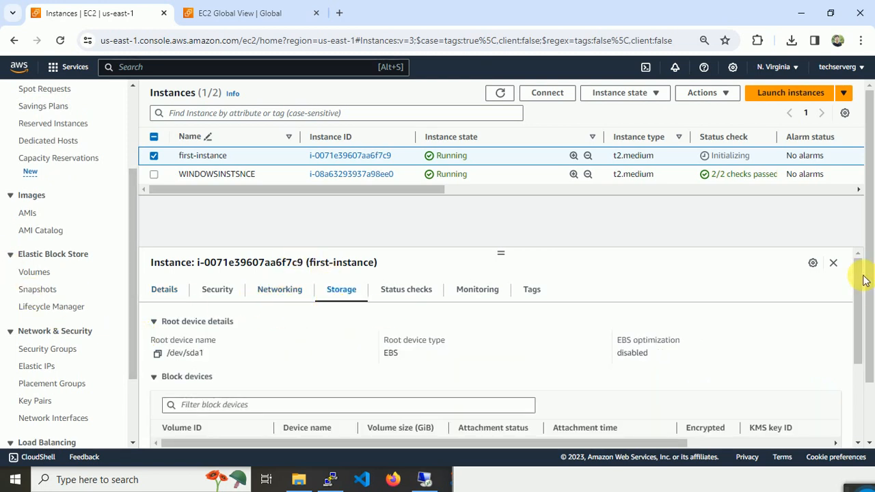
scroll(859, 335, down, 3)
drag(860, 356, 862, 307)
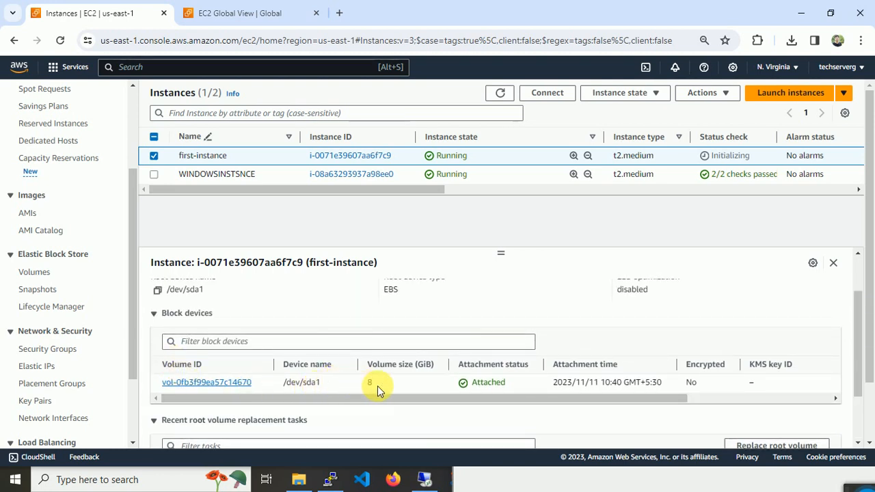
Switch back to the PuTTY session and clear the terminal
key(alt+Tab)
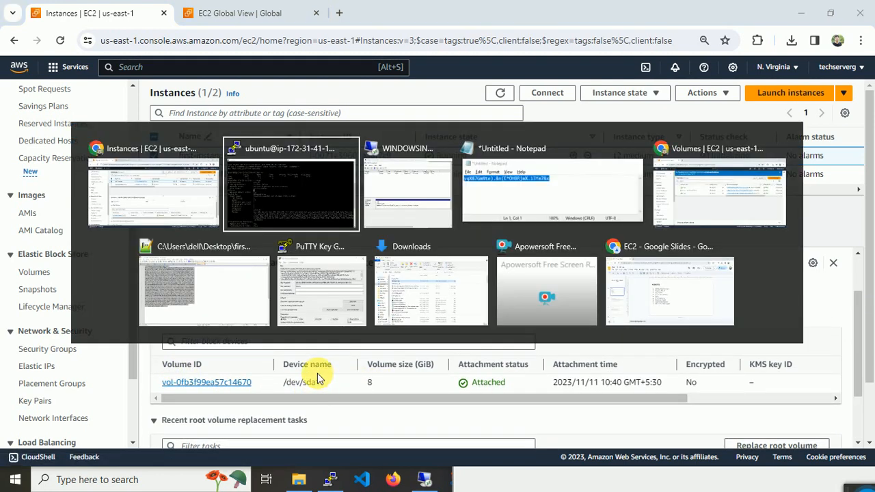
text(clear)
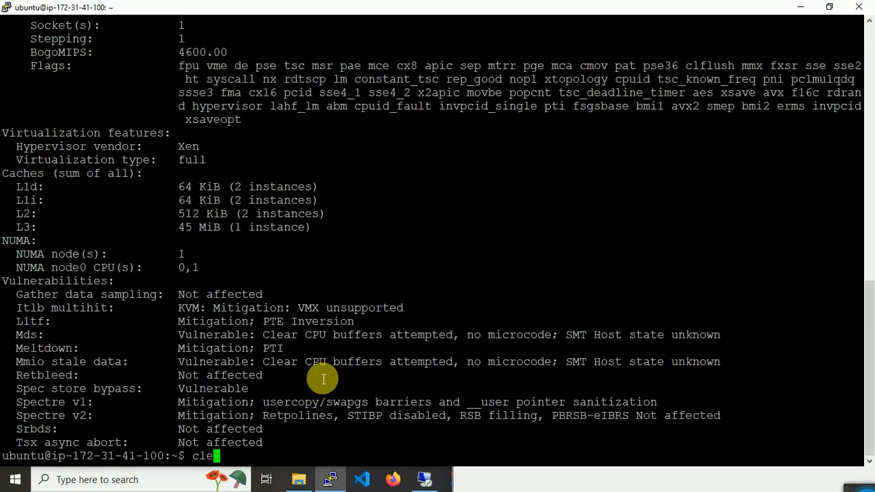
key(Return)
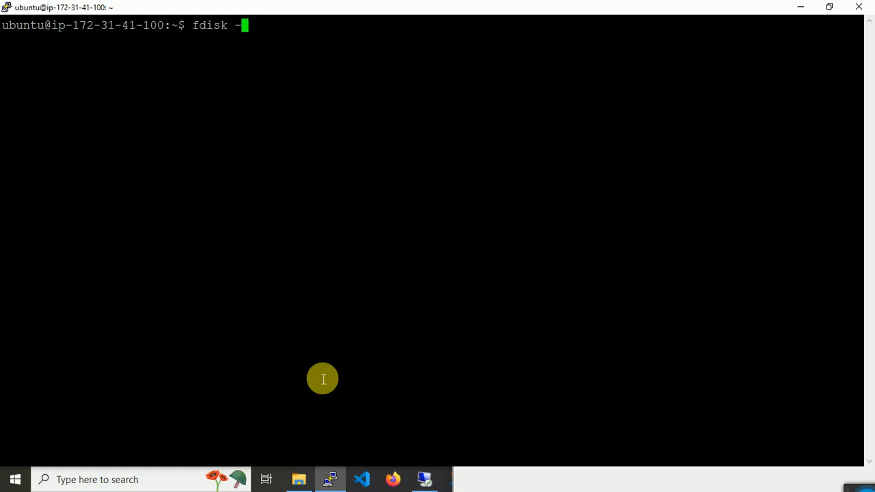
Try to list the disks with fdisk -l, switch to root with sudo su, and repeat the listing
key(Return)
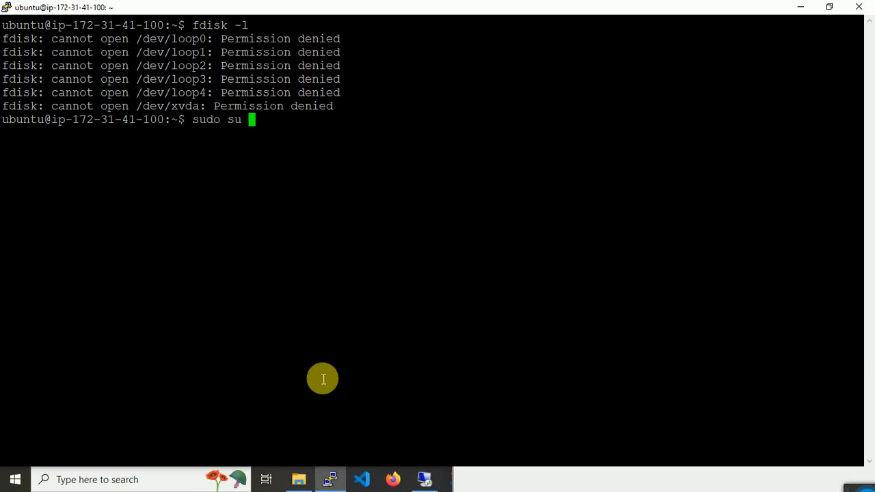
key(Return)
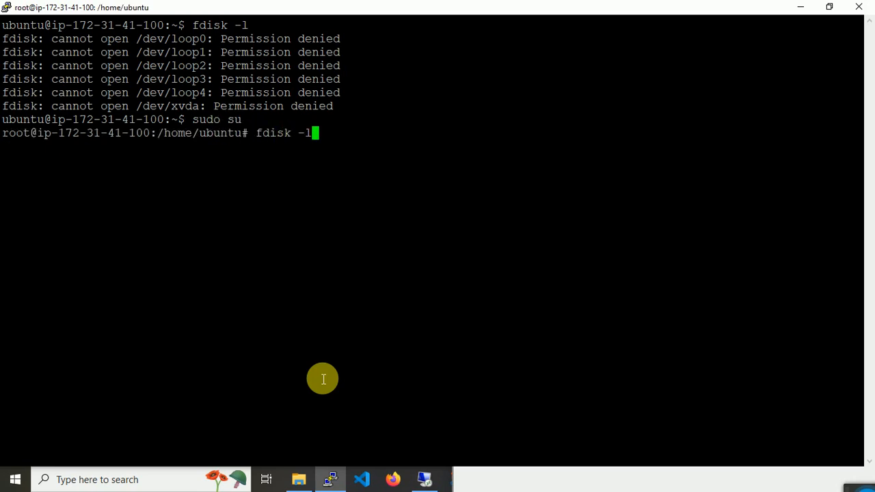
key(Return)
Examine the /dev/xvda disk entry and its partitions in the fdisk output
drag(868, 430, 867, 239)
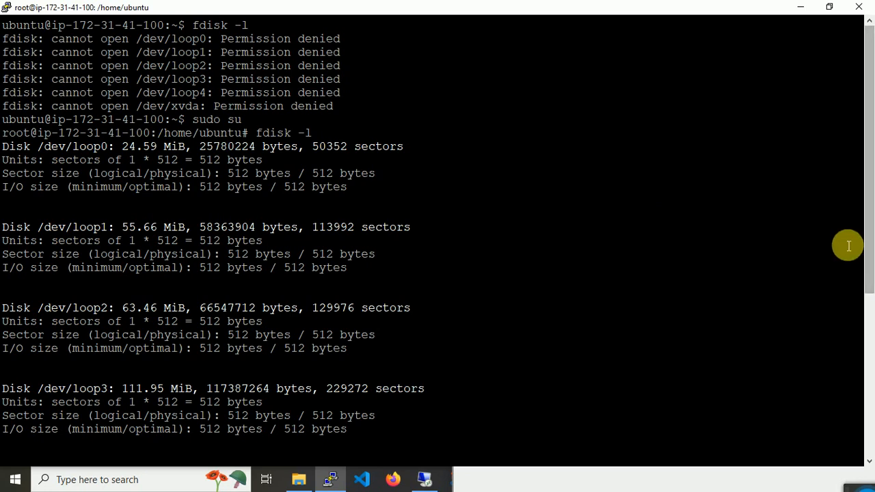
drag(869, 231, 827, 353)
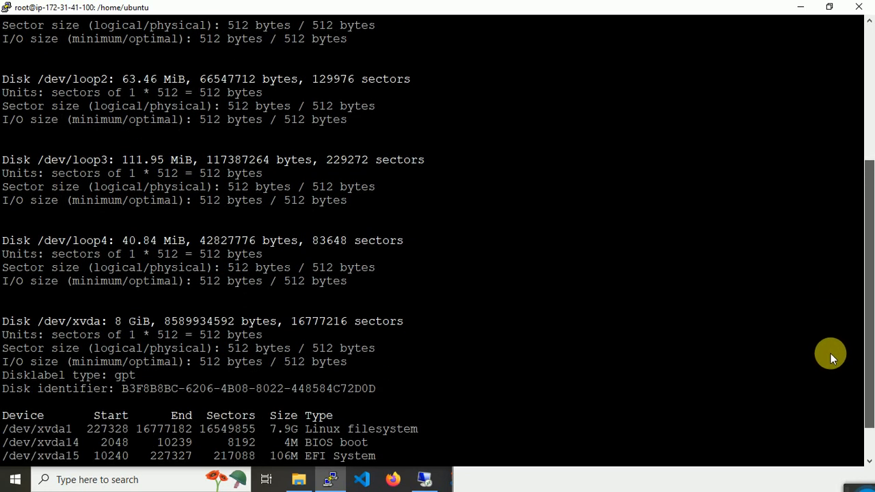
drag(6, 321, 433, 400)
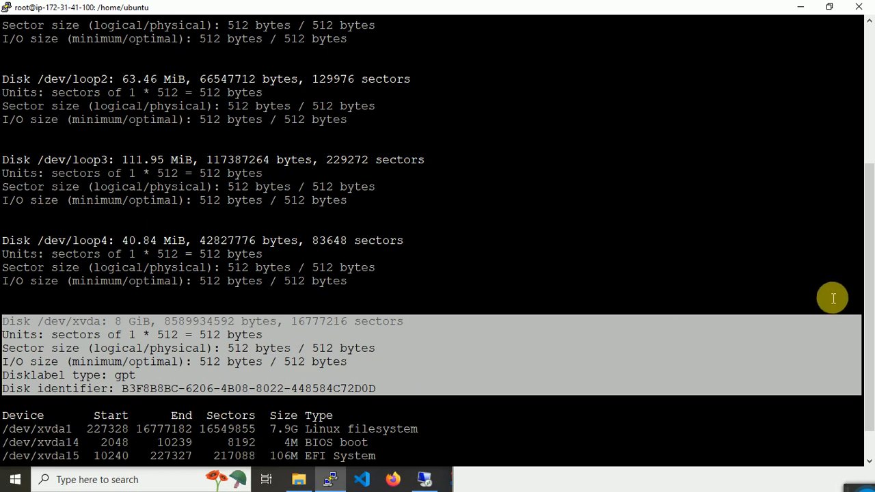
scroll(863, 409, down, 1)
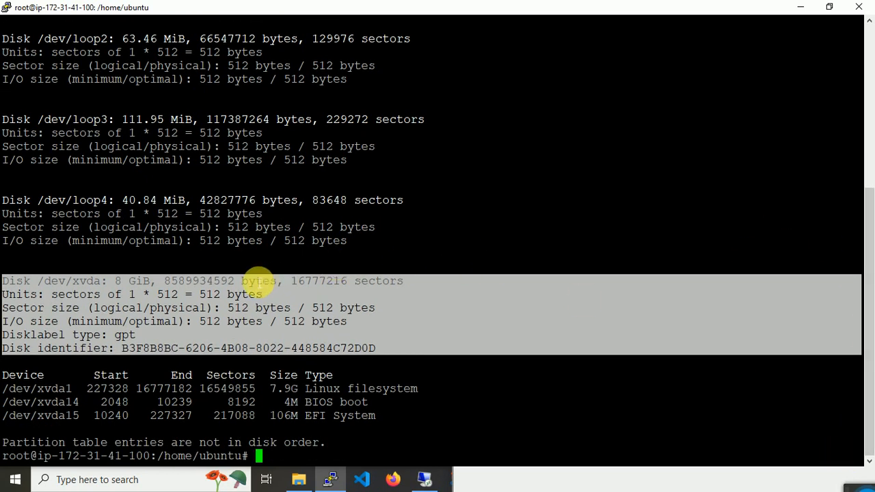
click(72, 285)
double_click(74, 284)
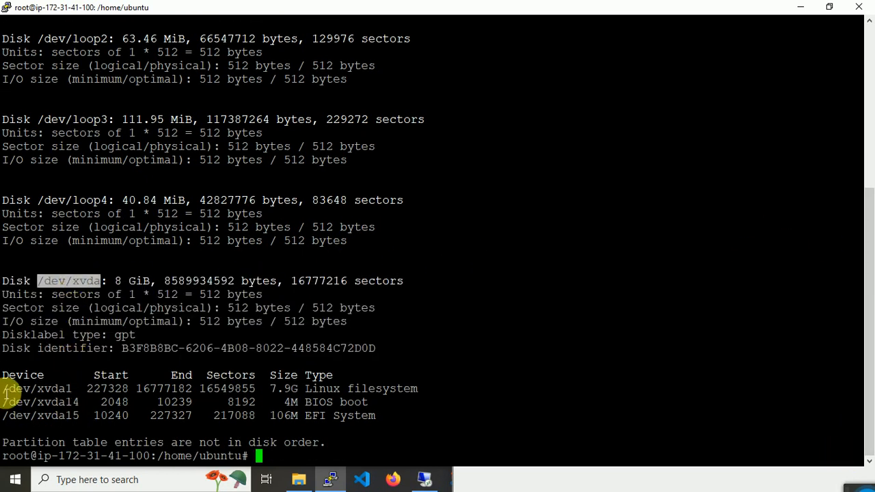
Mark the /dev/xvda1 partition in the fdisk output, switch to the EC2 console in the browser, and start creating an EBS volume
drag(6, 388, 80, 391)
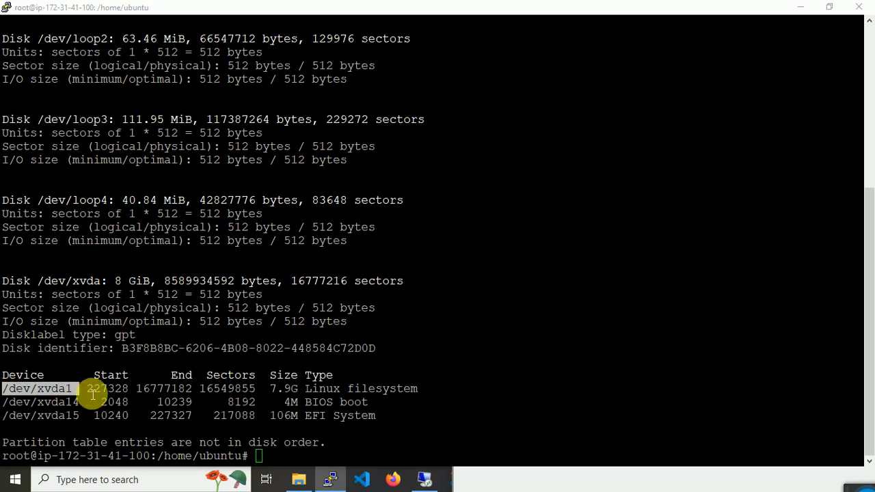
key(alt+Tab)
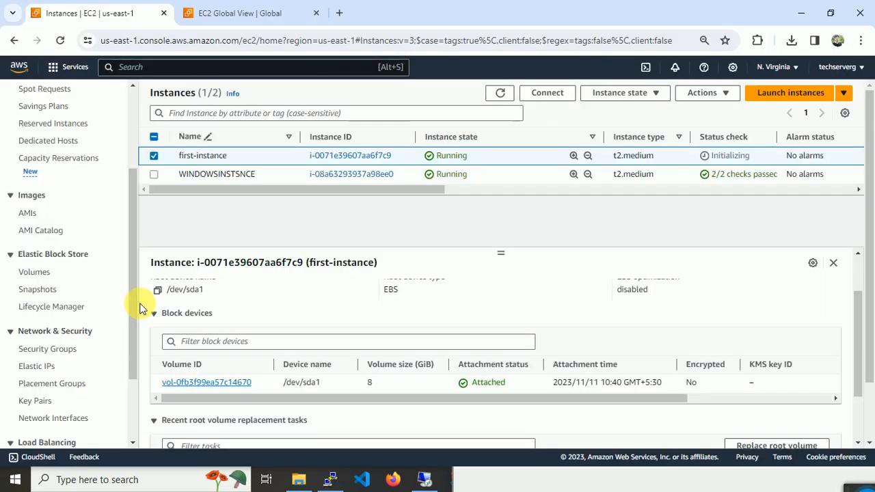
drag(131, 303, 130, 367)
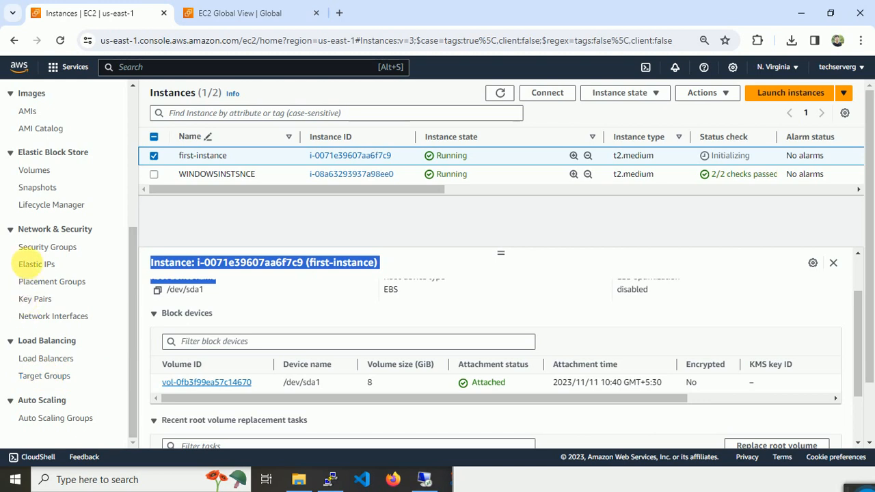
click(34, 169)
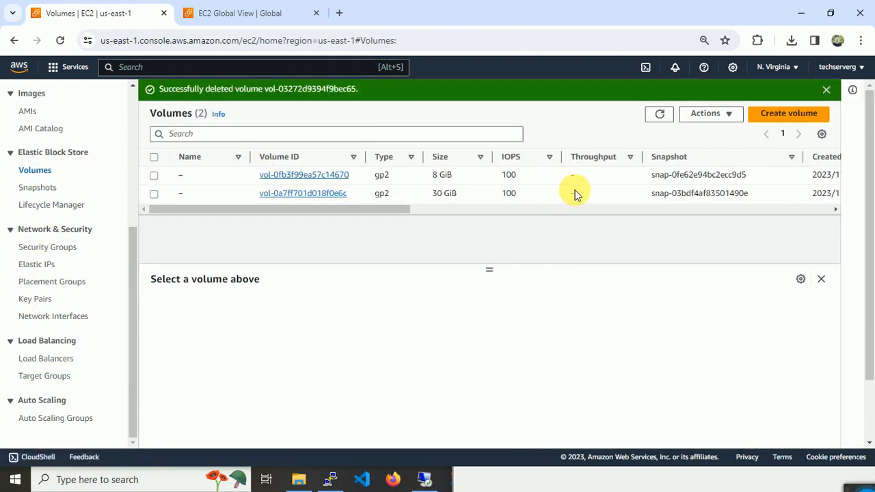
click(780, 114)
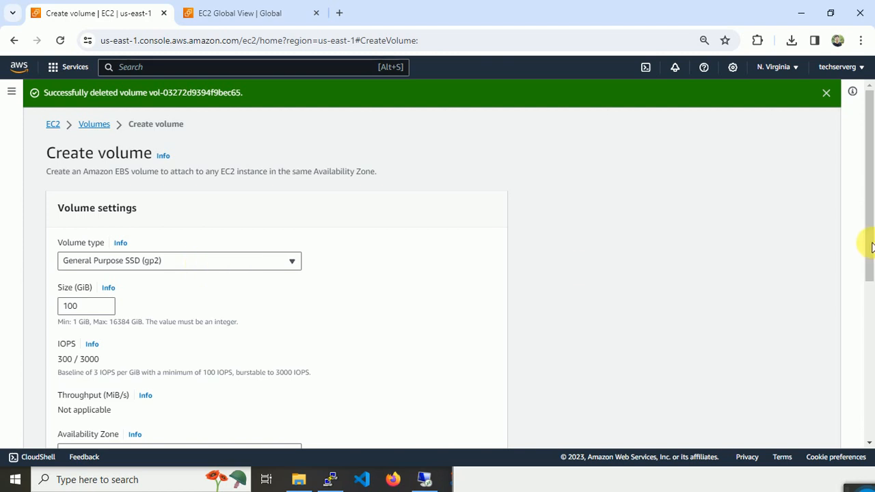
Set the new volume's size to 20 GiB
drag(869, 244, 869, 296)
double_click(81, 197)
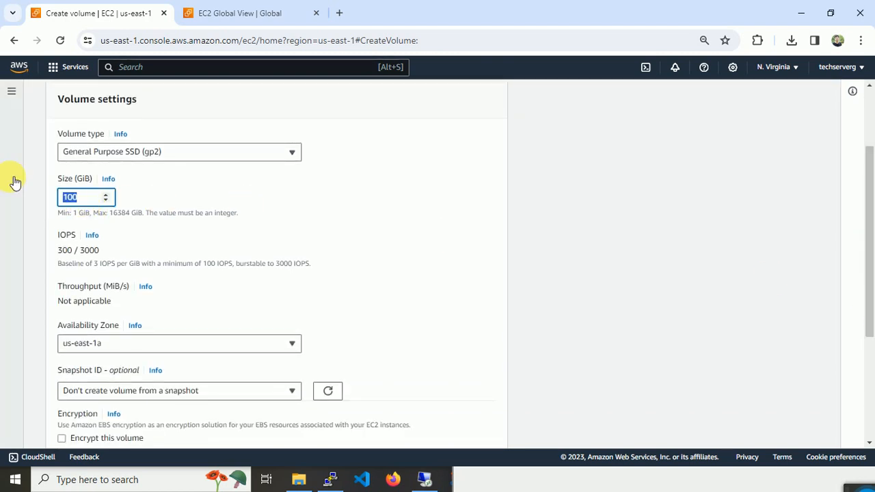
text(20)
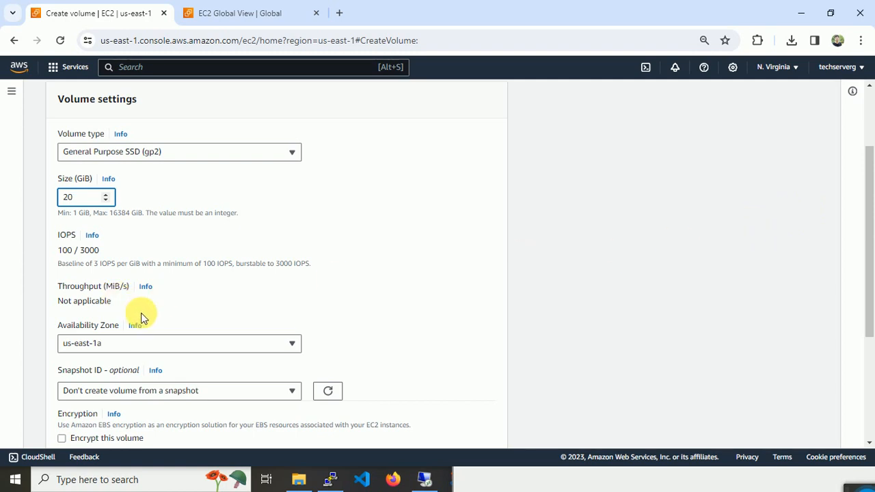
Open the EC2 dashboard in a separate tab and check first-instance's Availability Zone in the running instances list
drag(869, 205, 871, 150)
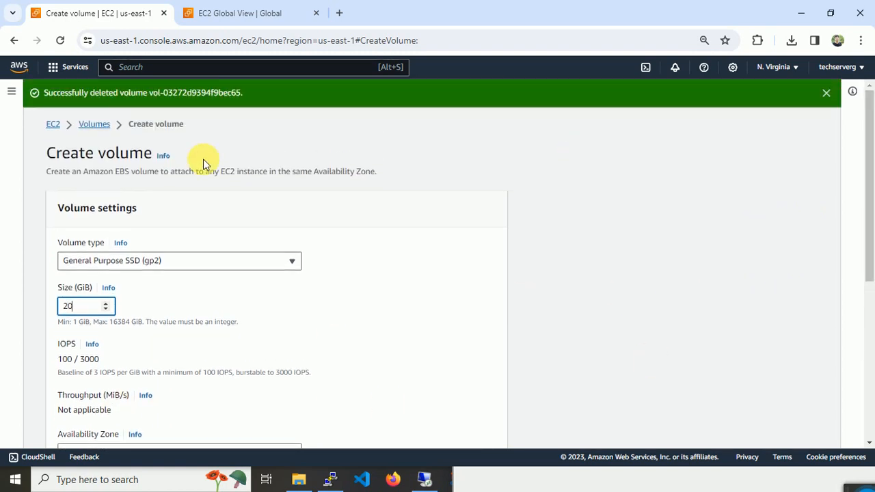
ctrl+click(52, 125)
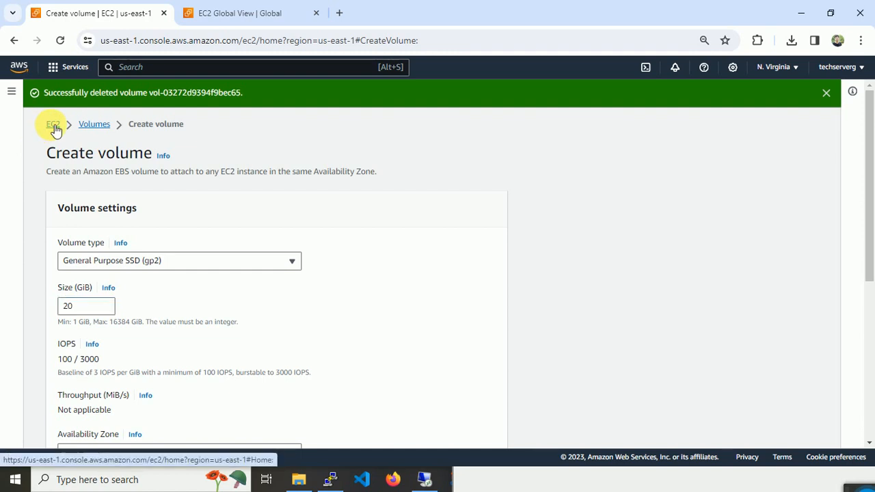
click(247, 10)
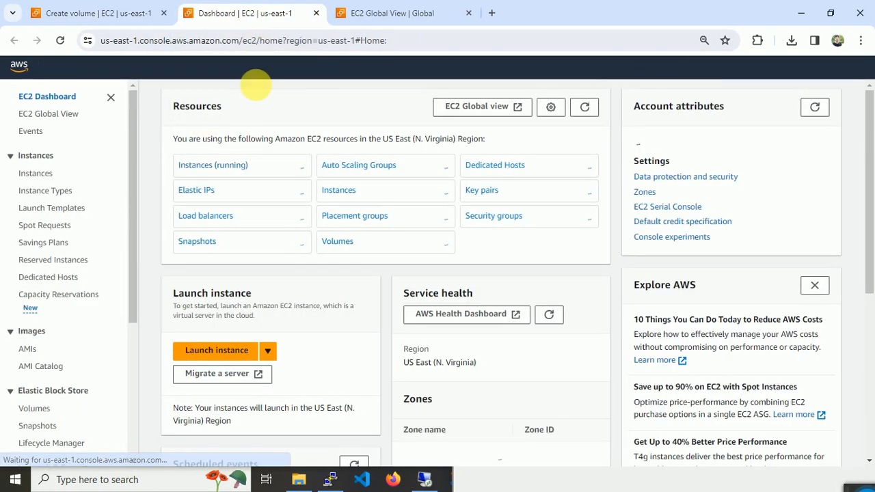
click(244, 163)
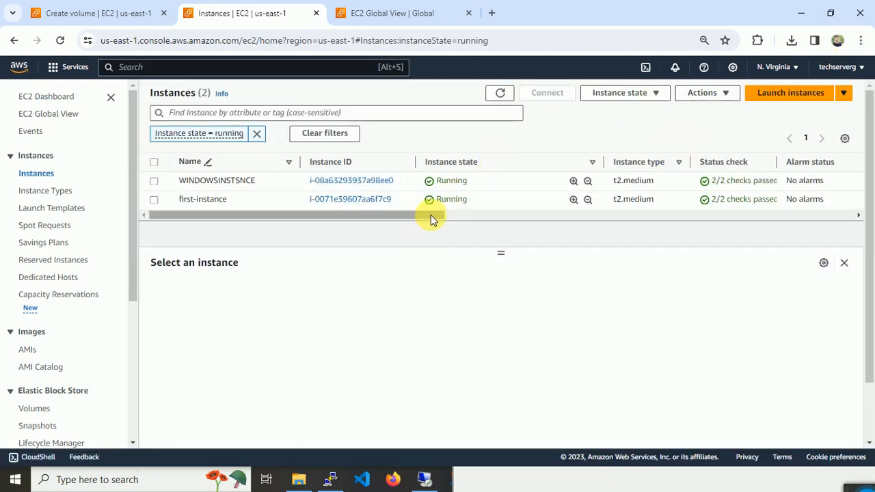
drag(430, 218, 358, 225)
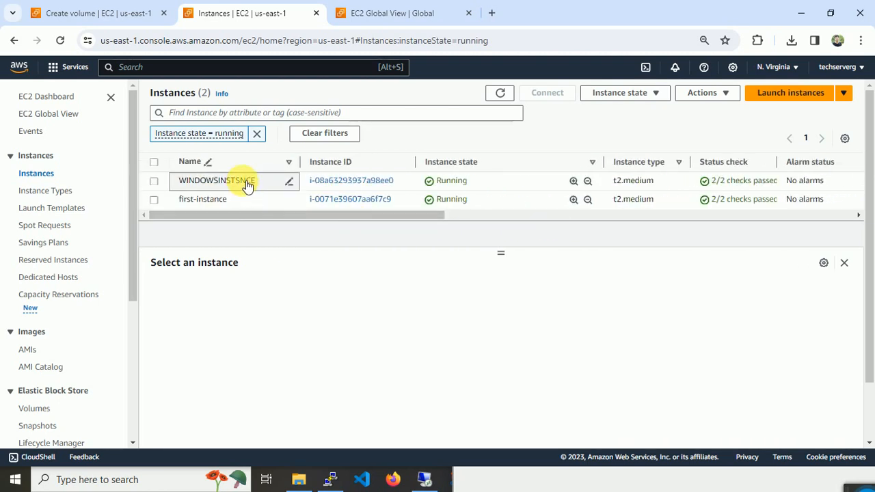
drag(303, 215, 523, 205)
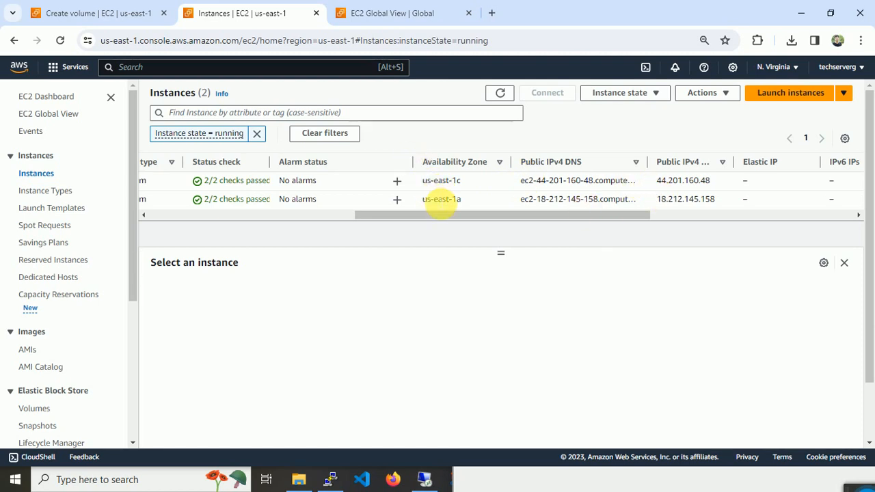
drag(462, 199, 493, 185)
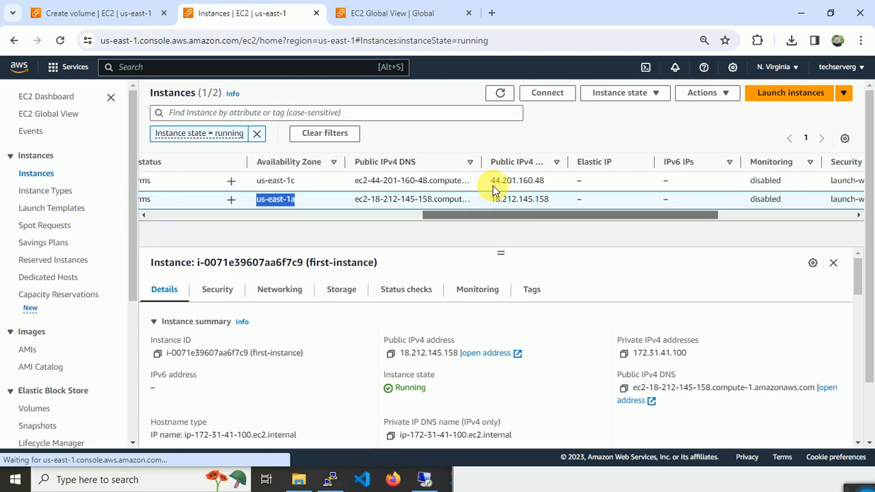
click(254, 217)
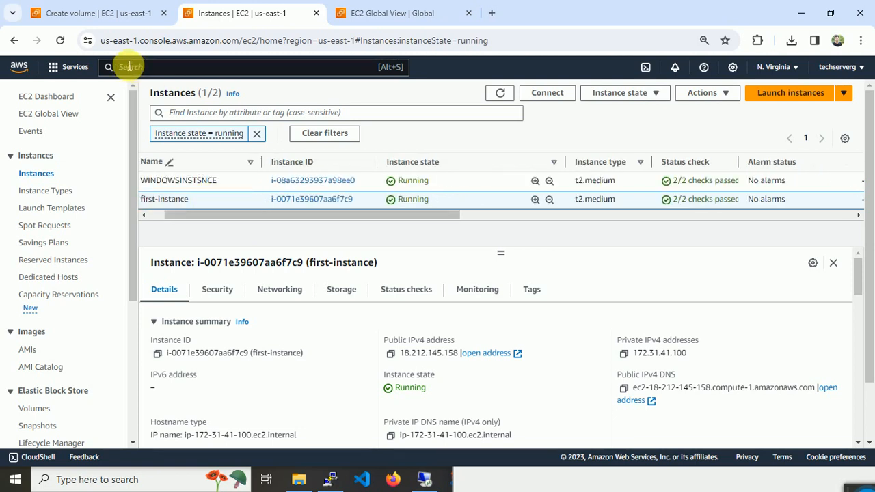
Return to the volume creation form and create the 20 GiB gp2 volume in us-east-1a
click(109, 13)
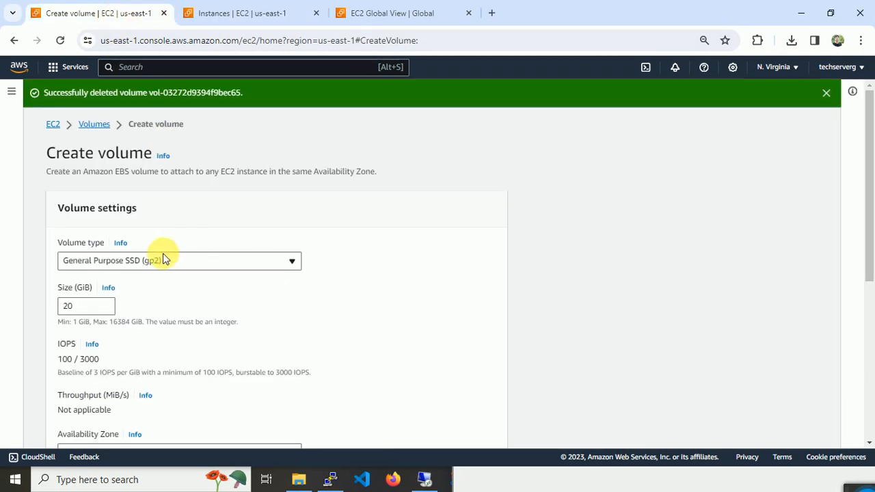
drag(869, 91, 867, 200)
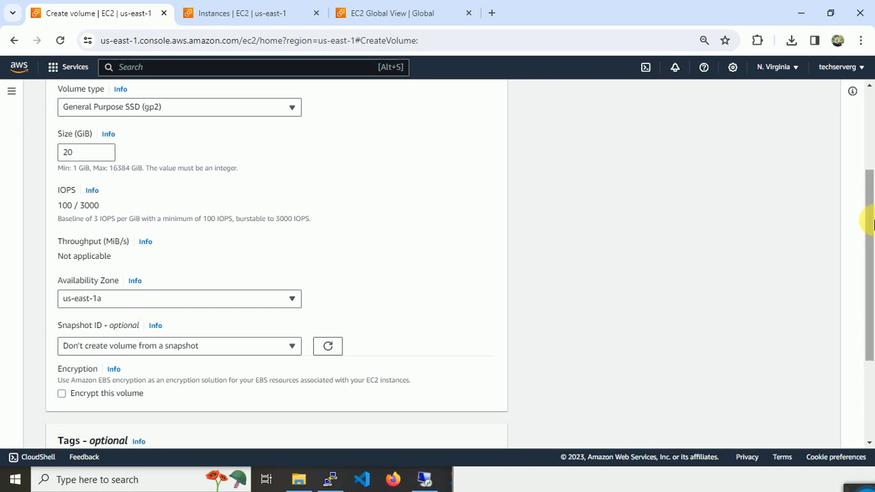
drag(865, 219, 865, 327)
click(491, 430)
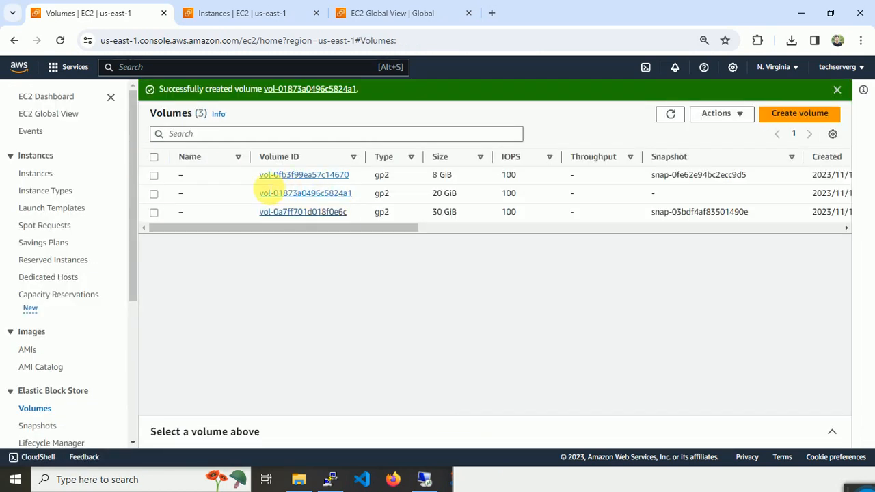
Check the new volume's Availability Zone and state in the volumes list, refreshing the list
drag(266, 233, 472, 230)
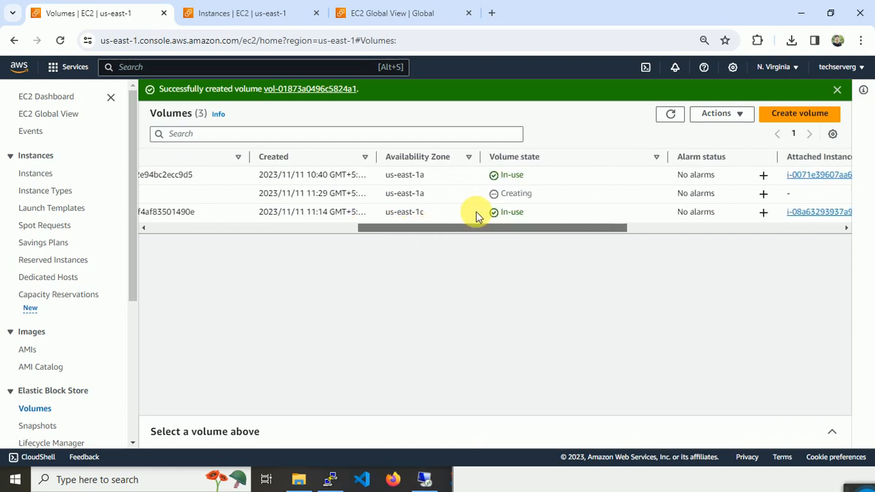
click(672, 115)
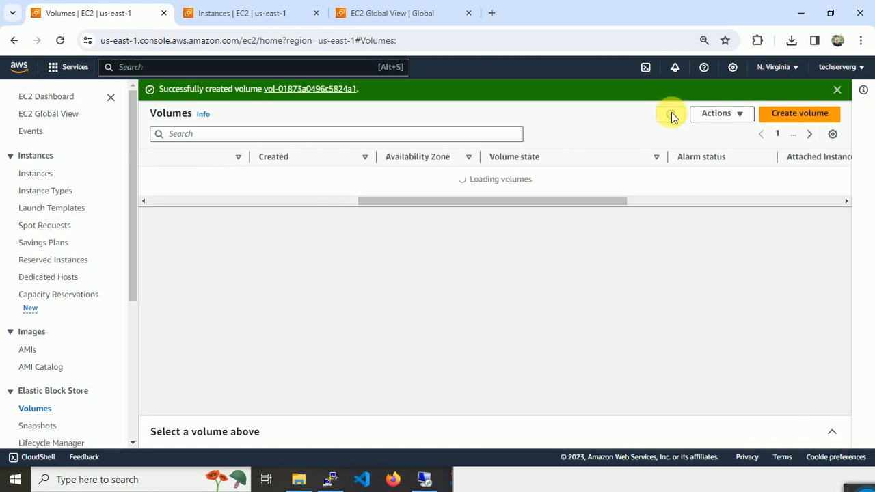
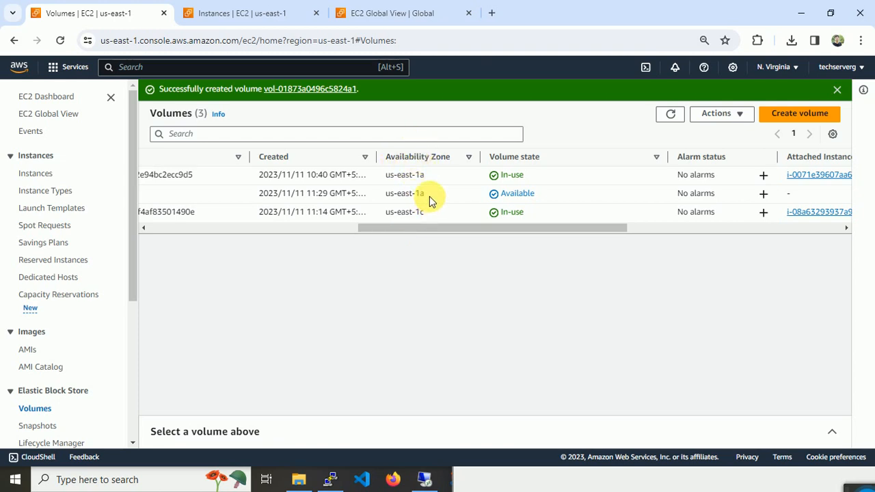
drag(414, 229, 169, 229)
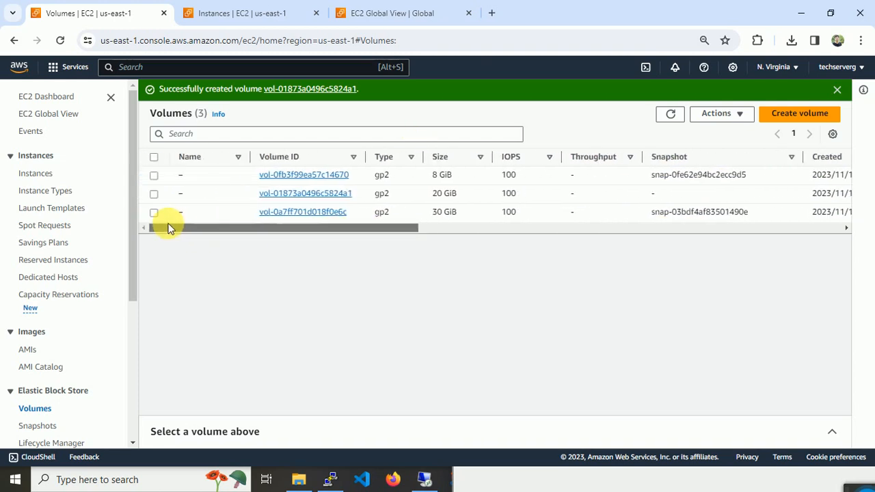
Start attaching the 20 GiB volume and choose first-instance as the target instance
click(154, 194)
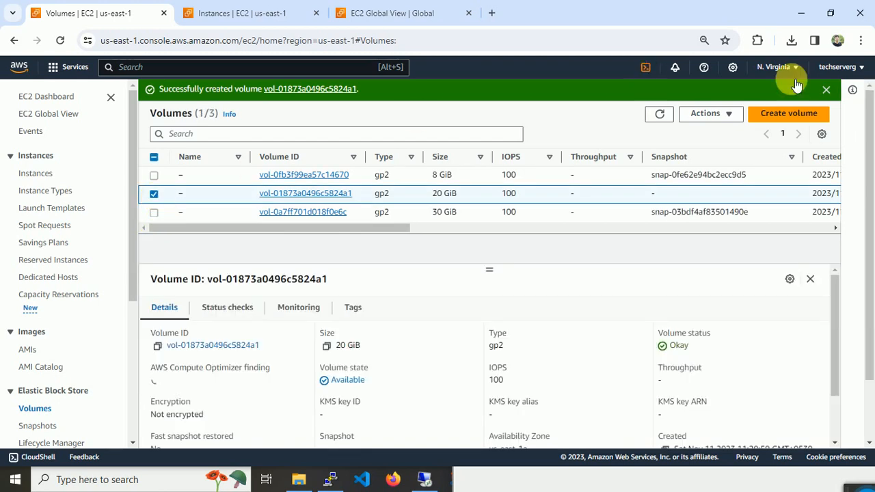
click(715, 115)
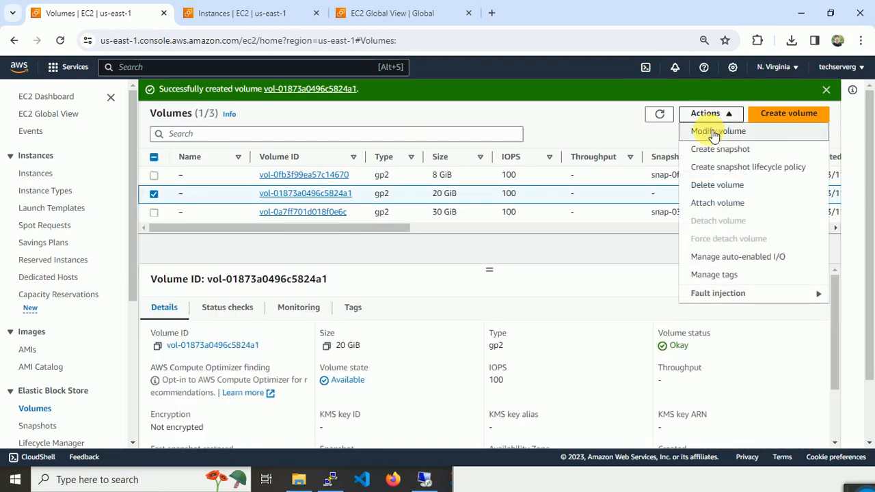
click(716, 203)
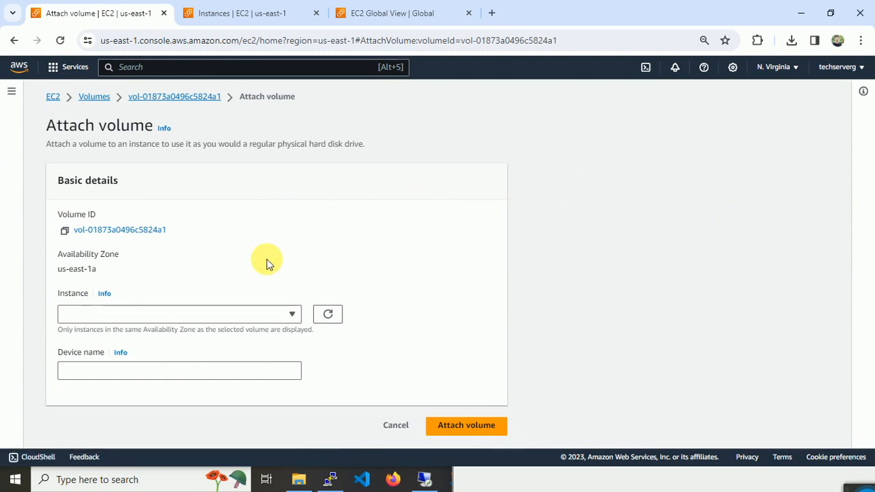
click(250, 315)
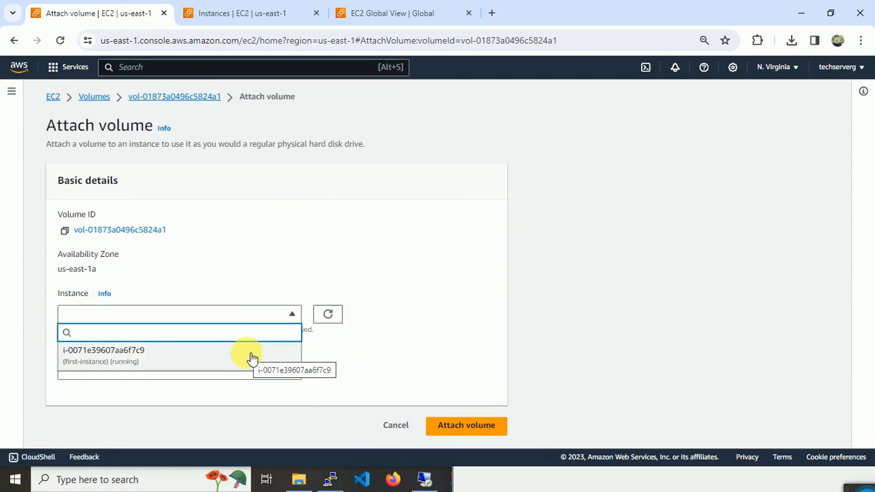
click(251, 357)
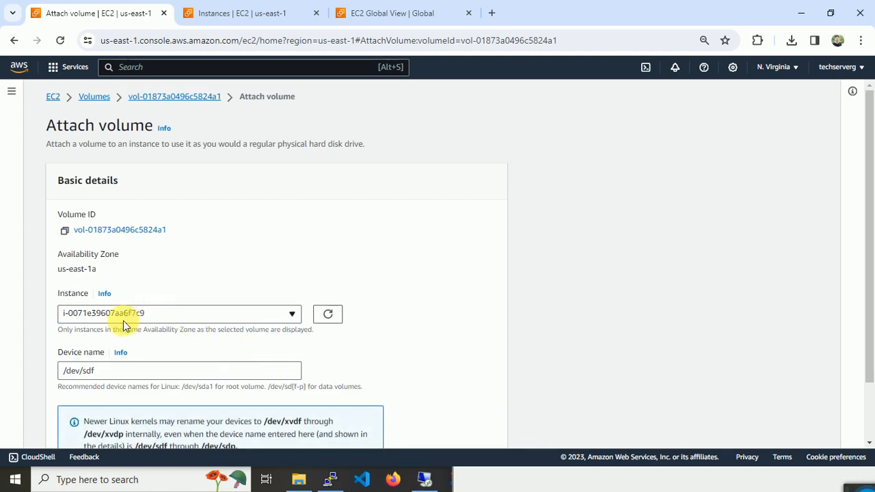
Compare the chosen instance ID with first-instance in the instances list, and attach the volume to it as /dev/sdf
click(295, 13)
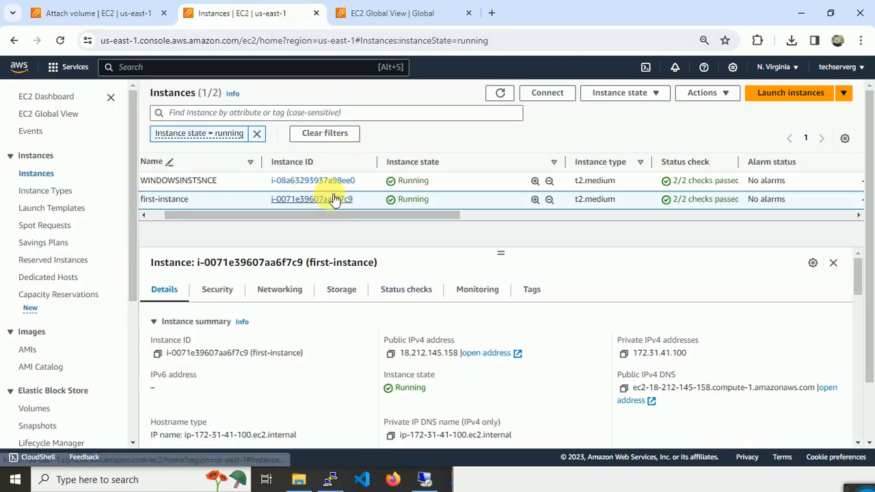
drag(308, 219, 269, 209)
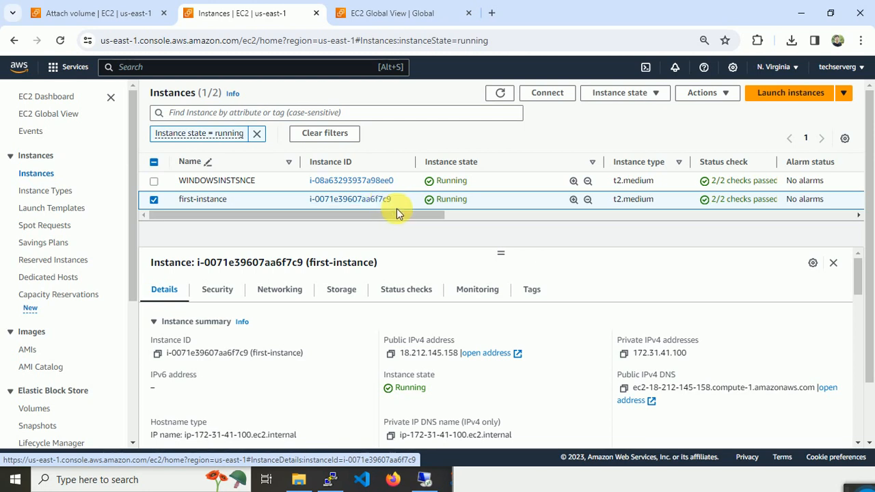
click(104, 13)
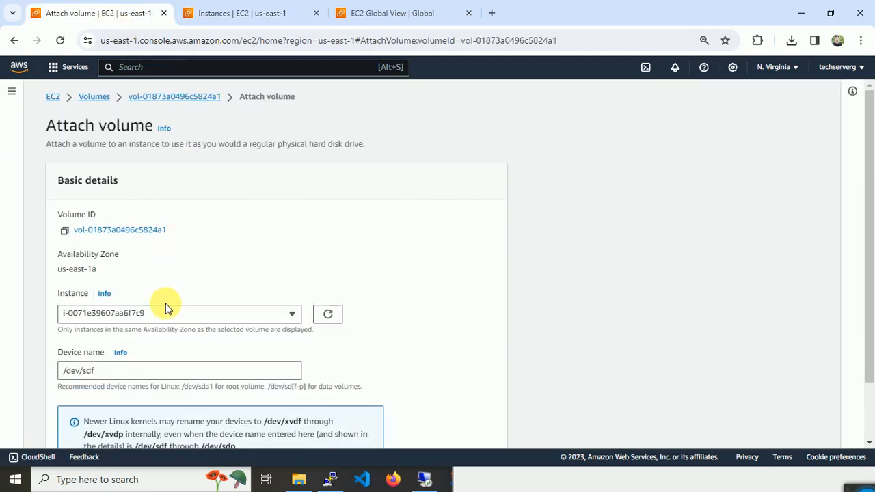
drag(869, 253, 869, 311)
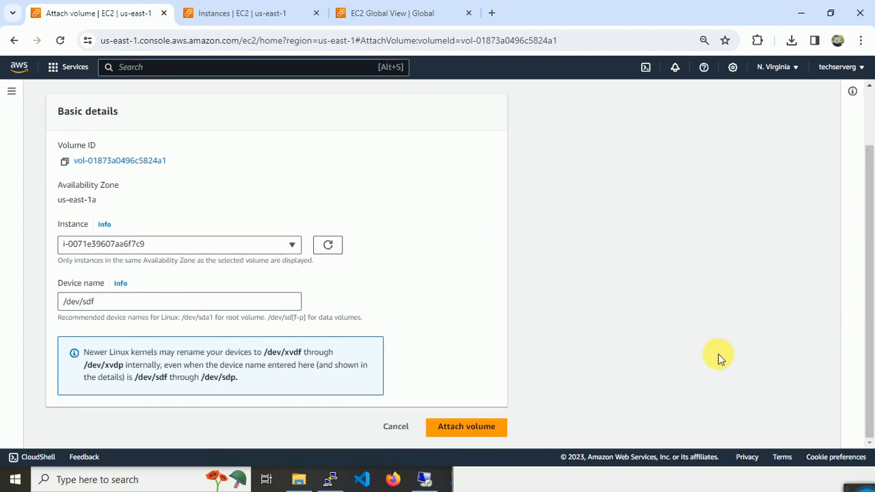
click(472, 424)
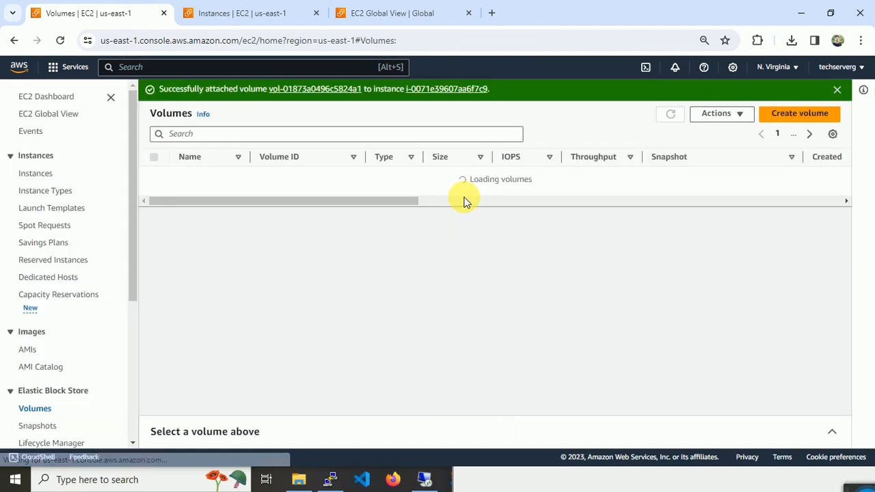
Switch to the PuTTY session, clear the terminal, list the disks with fdisk -l and examine the /dev/xvdf entry
key(alt+Tab)
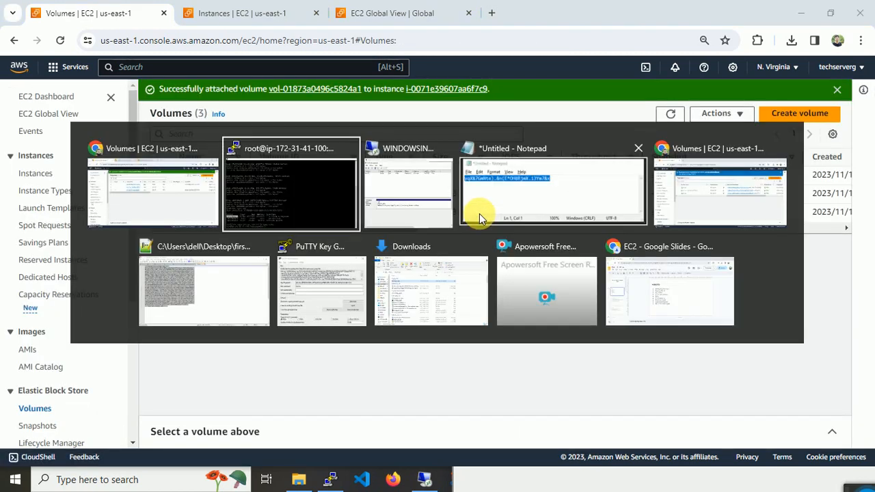
text(cle)
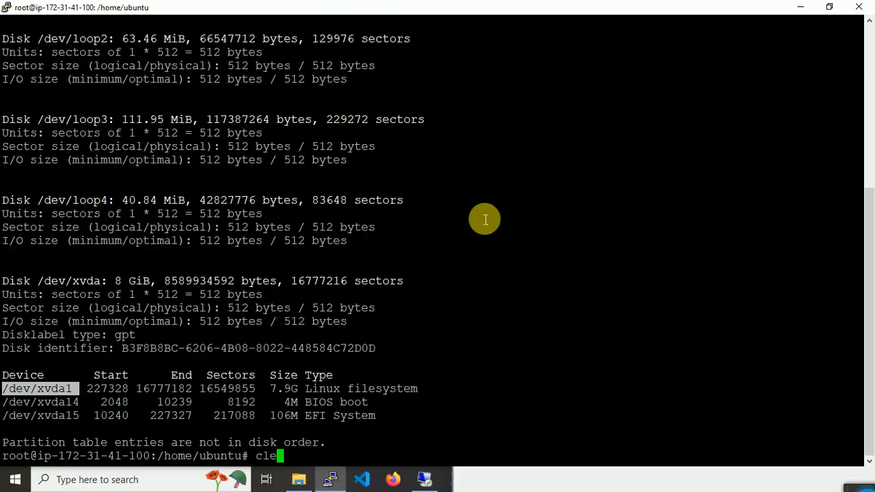
text(ar)
key(Return)
key(Up)
key(Up)
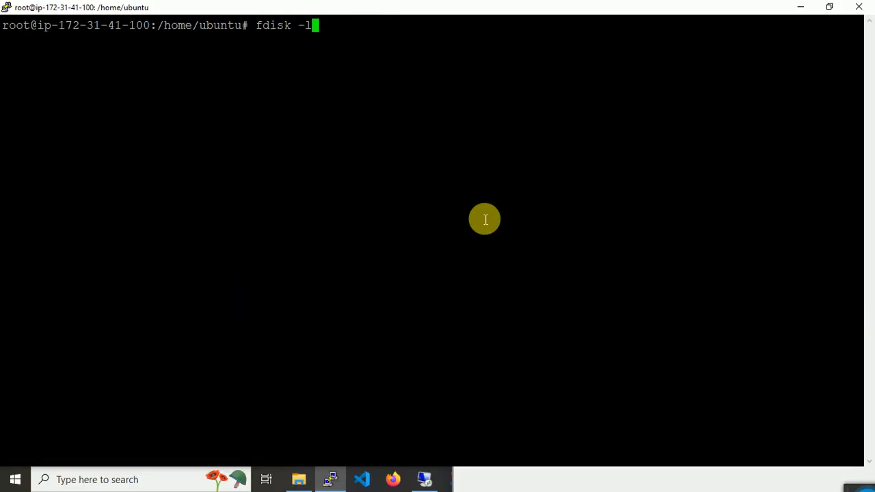
key(Return)
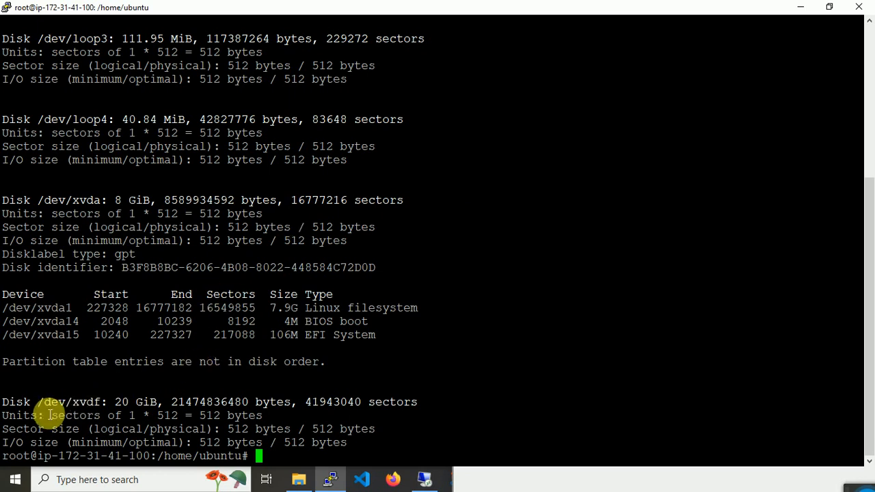
drag(5, 405, 402, 441)
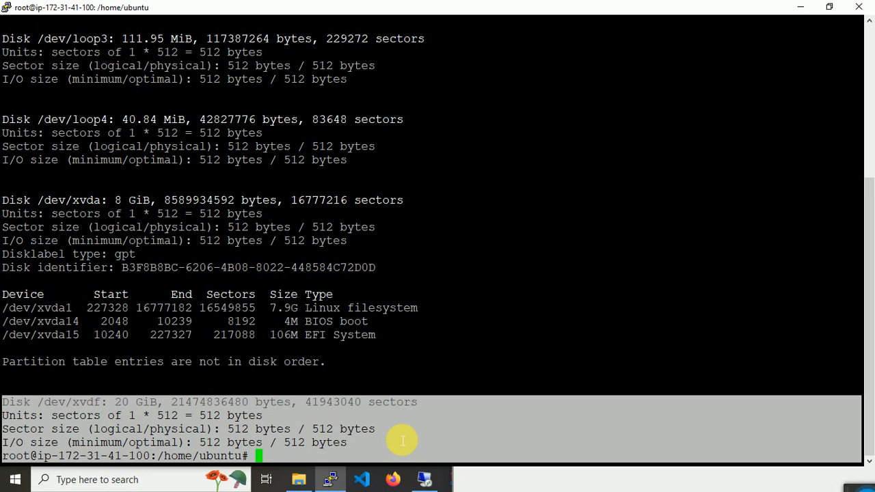
click(435, 377)
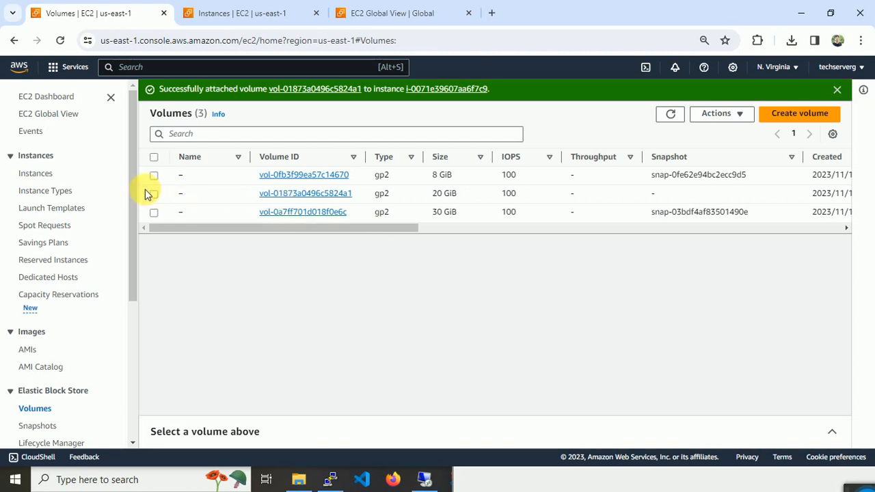
Select only the 20 GiB volume in the console's volumes list and check which actions are available for it
click(151, 216)
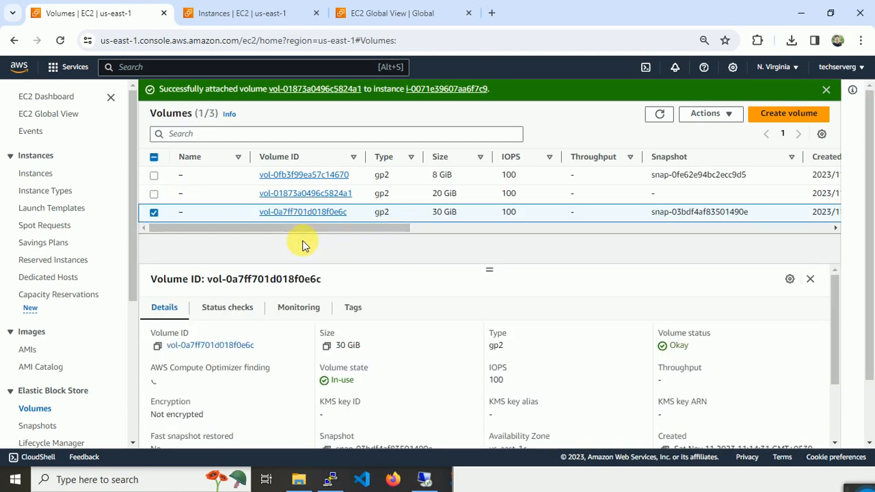
drag(303, 229, 162, 199)
click(154, 196)
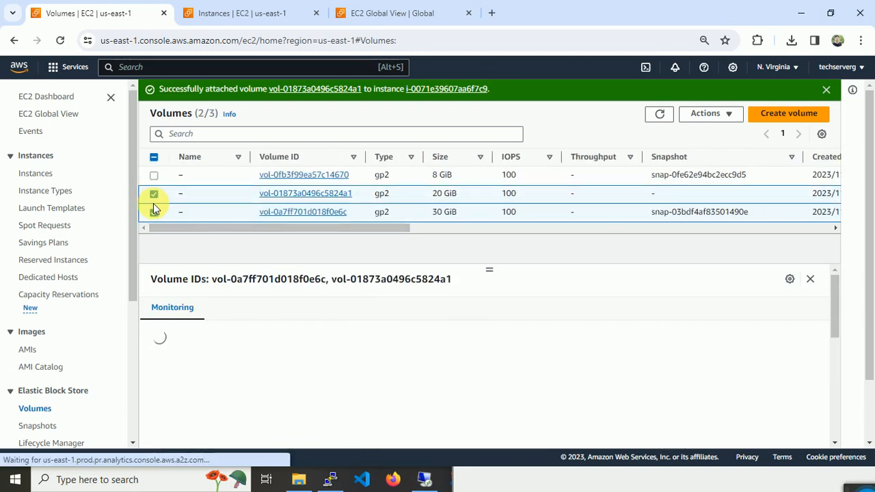
click(154, 212)
click(154, 212)
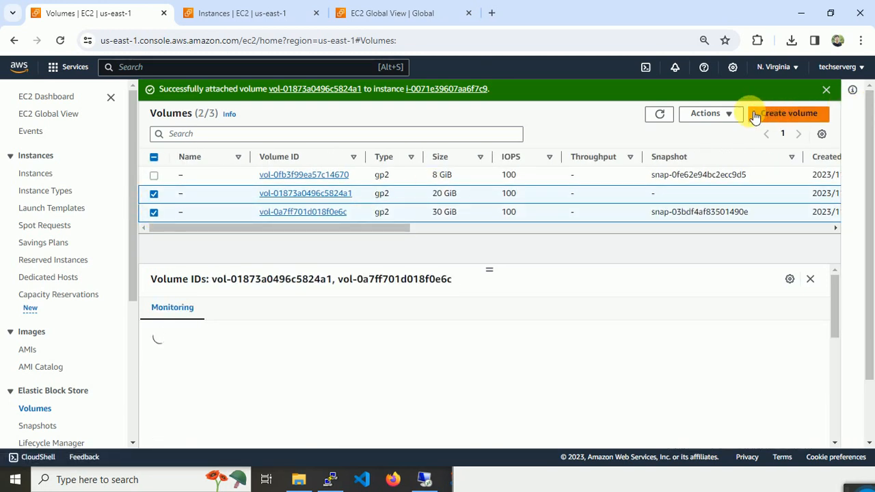
click(209, 212)
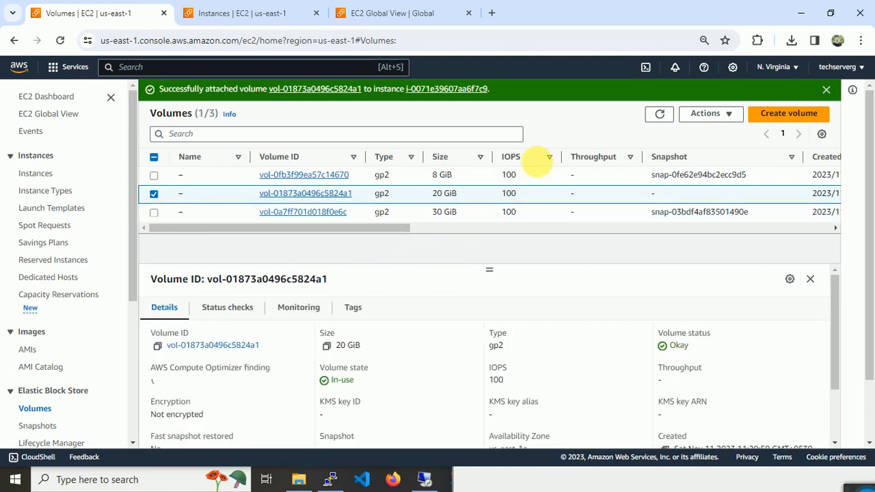
click(711, 113)
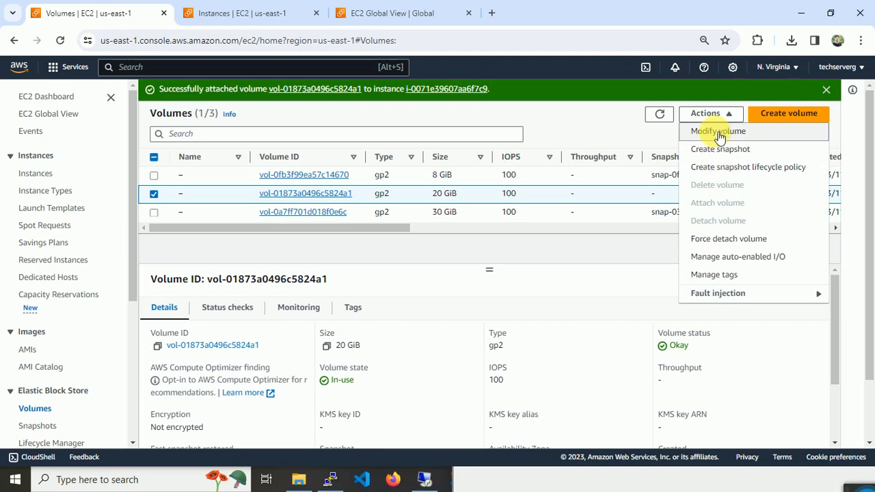
click(625, 131)
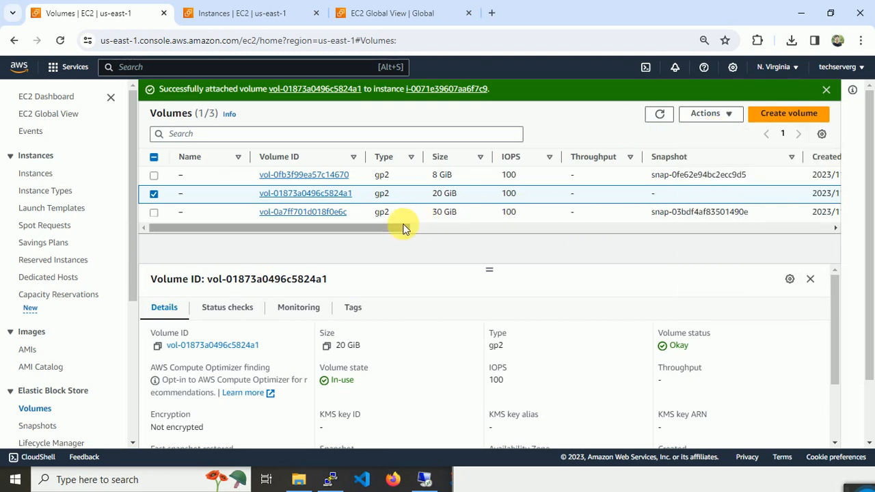
Review the 20 GiB volume's details, available actions and modification form, and return to the volumes list without changing the volume
drag(403, 228, 269, 215)
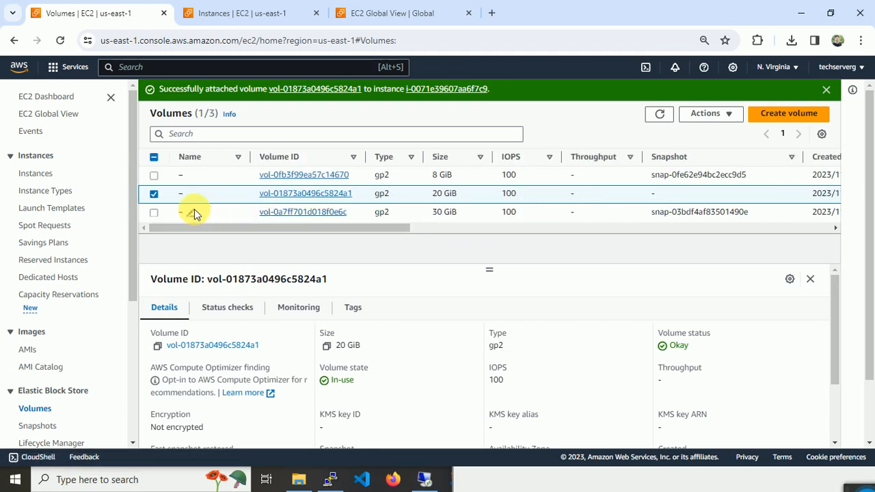
click(333, 194)
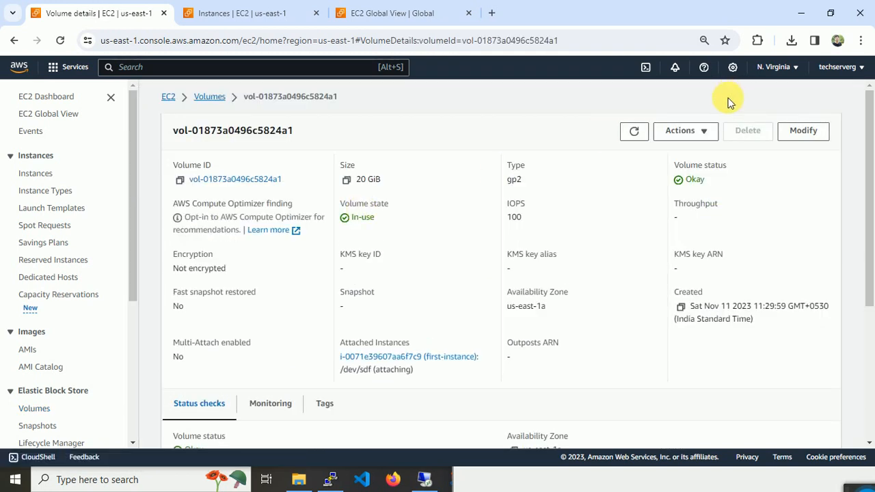
click(682, 132)
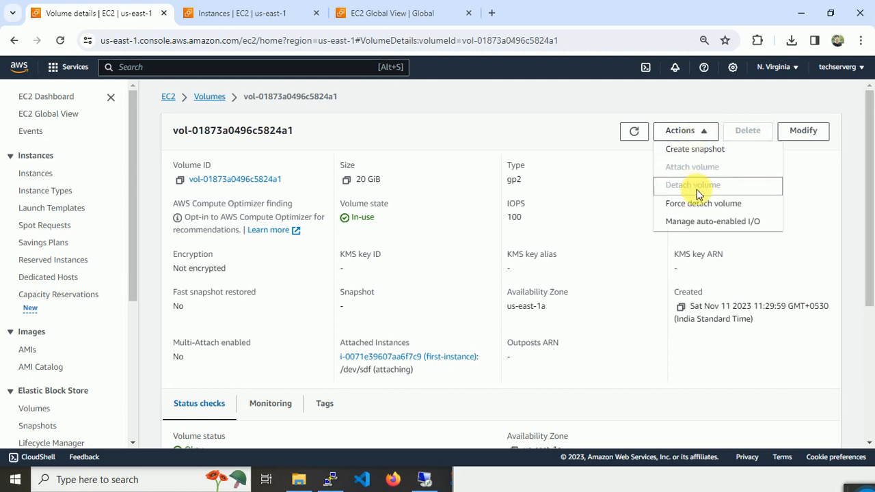
click(805, 130)
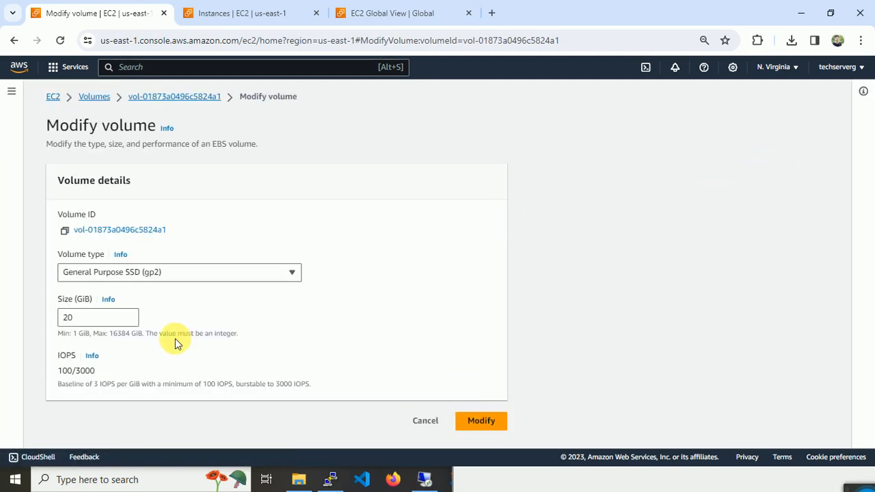
drag(99, 319, 49, 308)
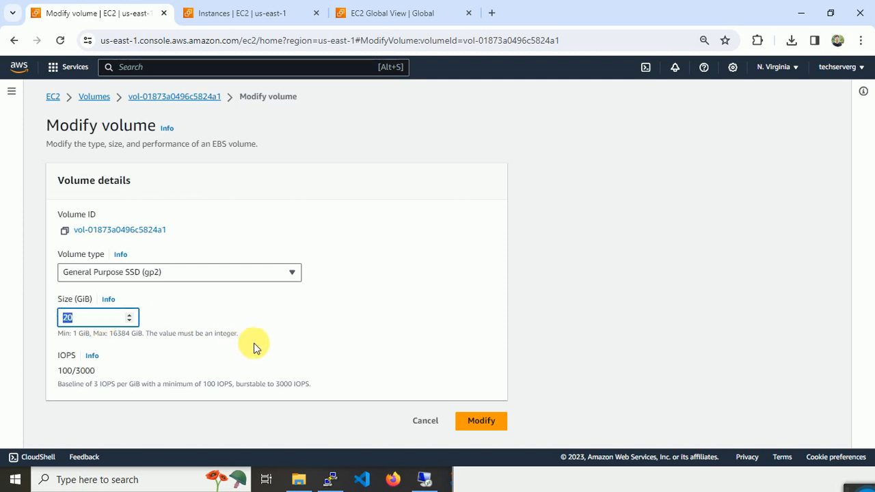
click(99, 97)
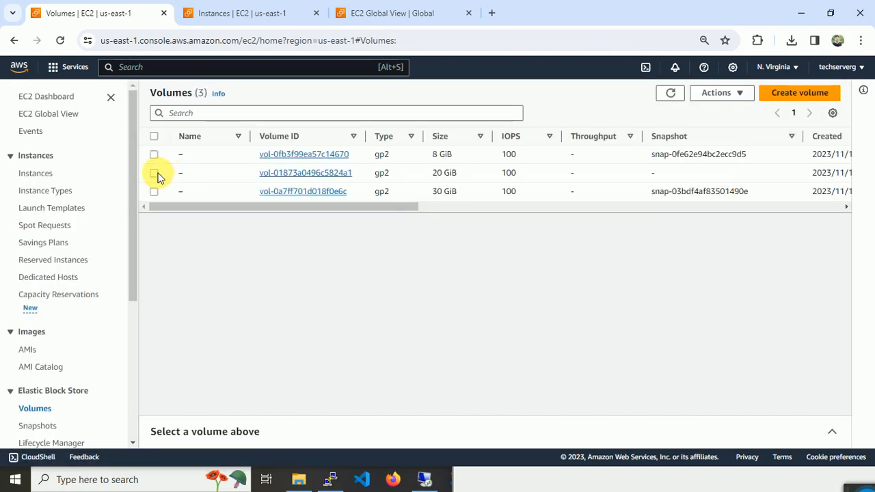
Detach the 20 GiB volume from first-instance and confirm the detachment
click(153, 172)
click(731, 98)
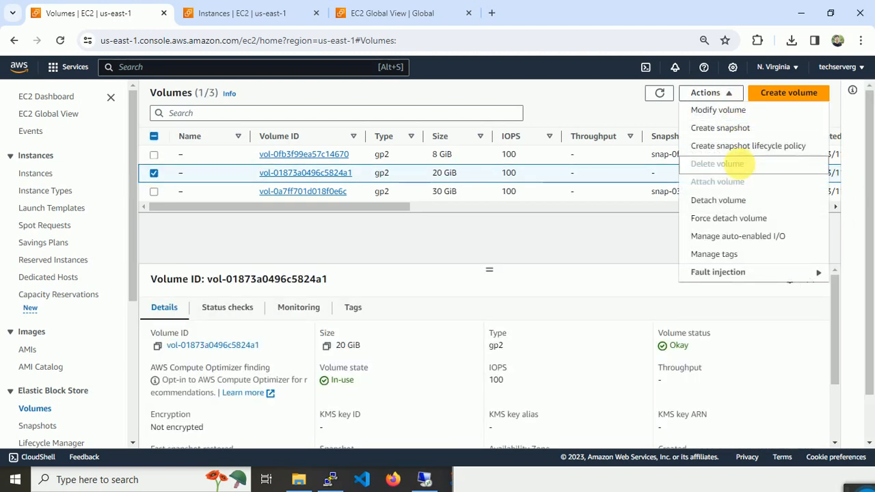
click(742, 203)
click(638, 319)
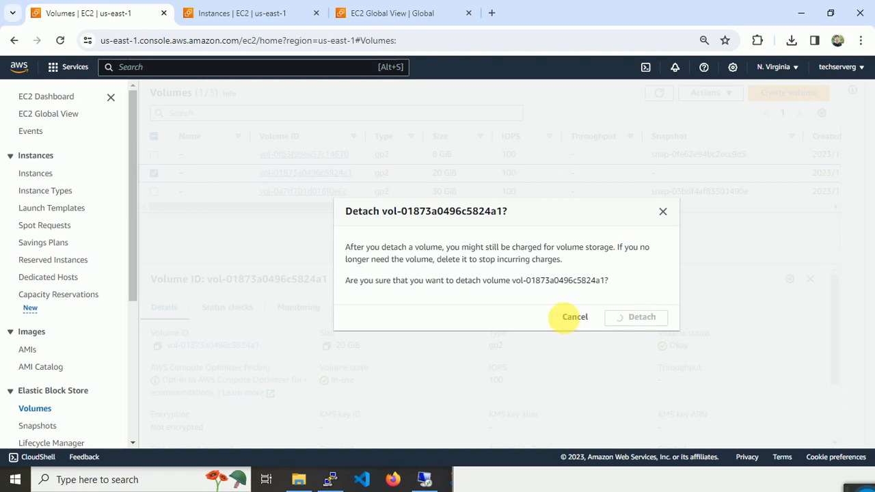
Switch to the PuTTY session and rerun fdisk -l to check the disks after the detachment
key(alt+Tab)
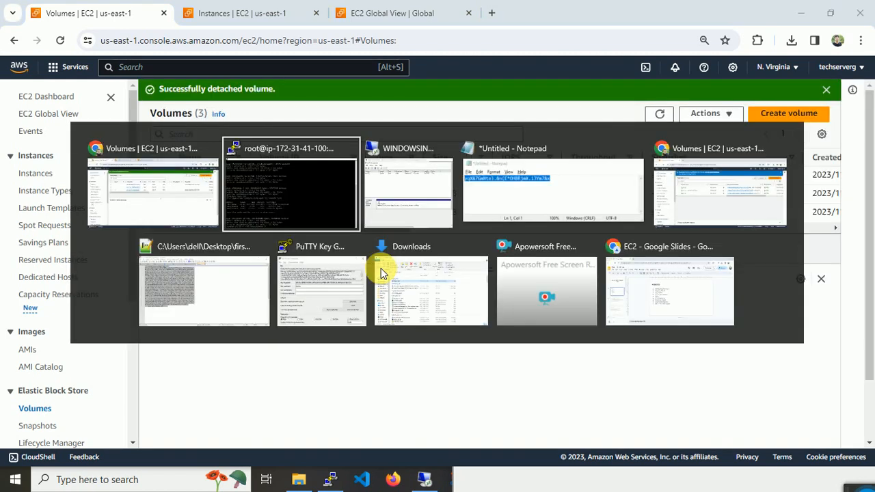
text(fdisk -l)
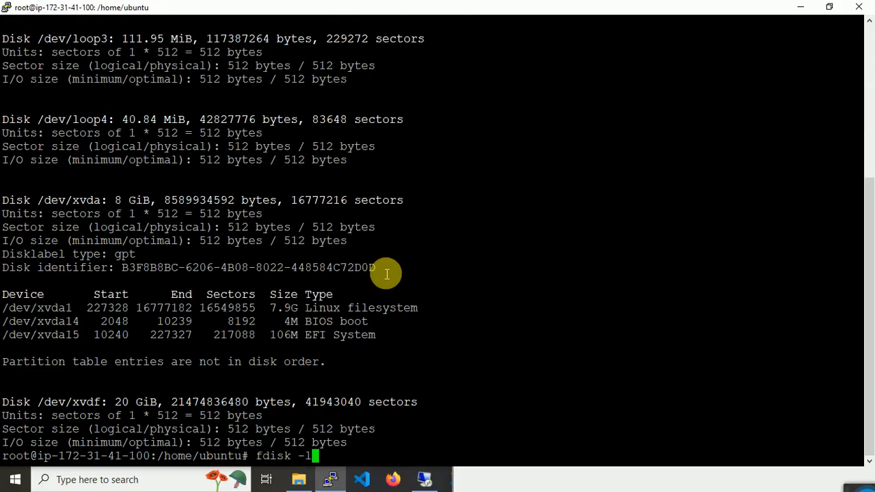
key(Return)
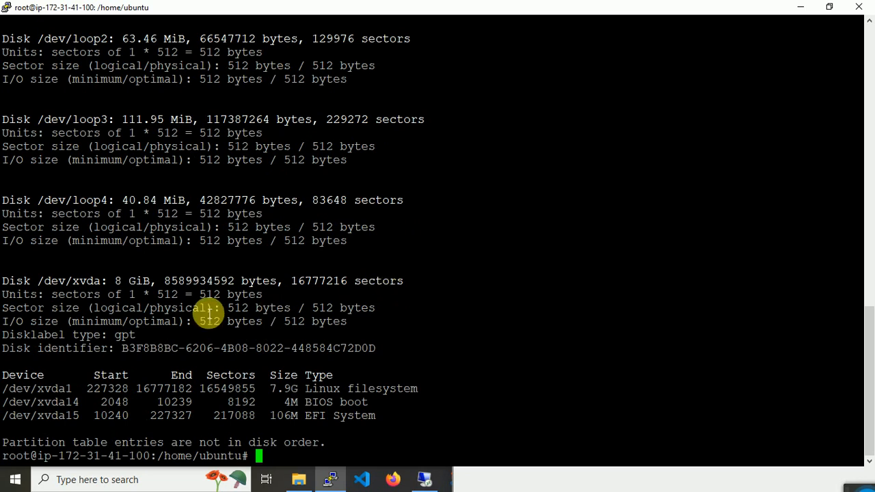
Switch back to the AWS console, refresh the volumes list to check the detached 20 GiB volume's state, and delete that volume
key(alt+Tab)
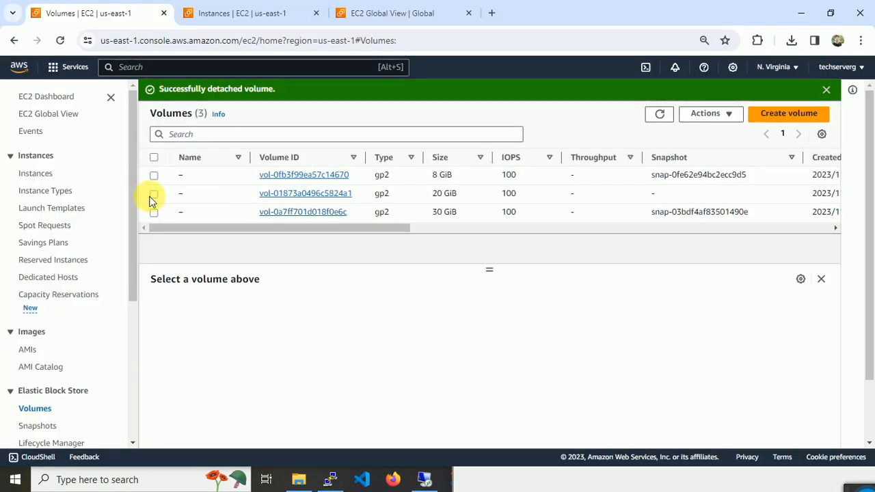
click(153, 194)
click(726, 115)
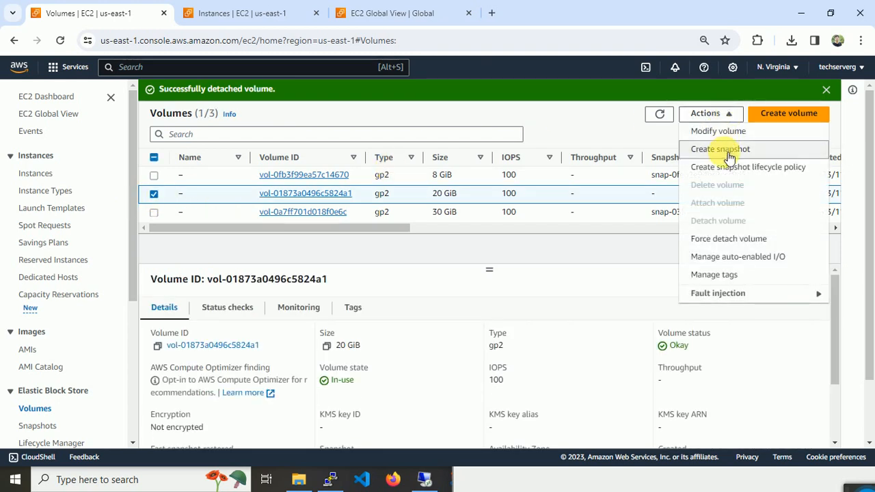
click(595, 254)
click(661, 114)
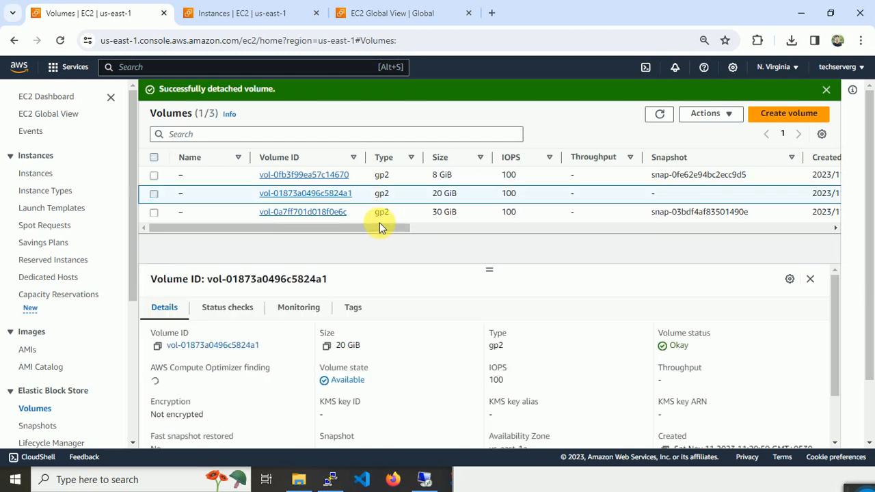
drag(380, 228, 547, 226)
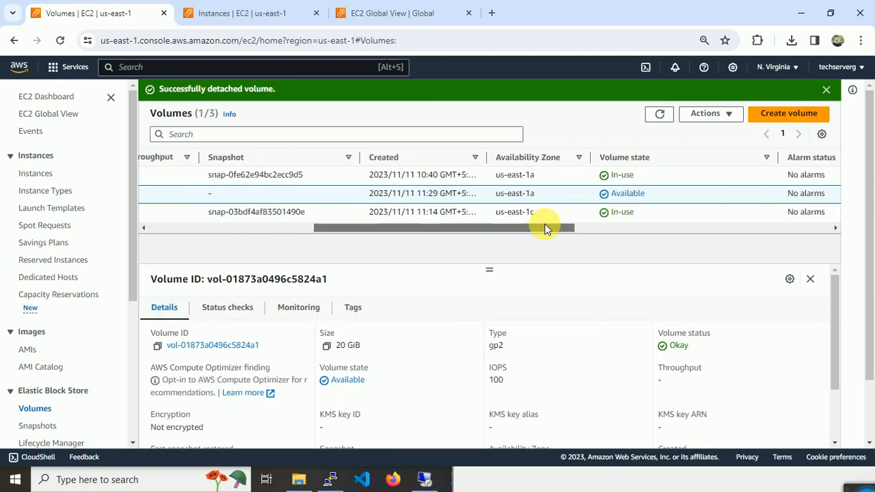
click(727, 120)
click(741, 183)
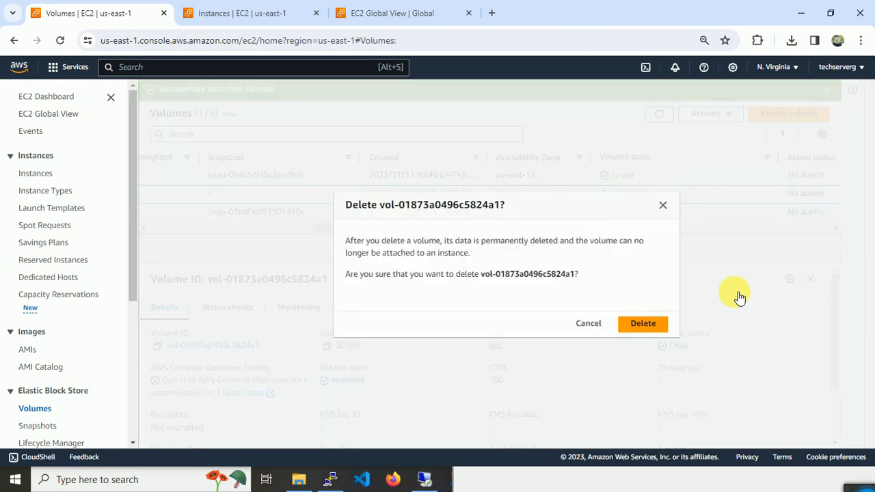
click(630, 322)
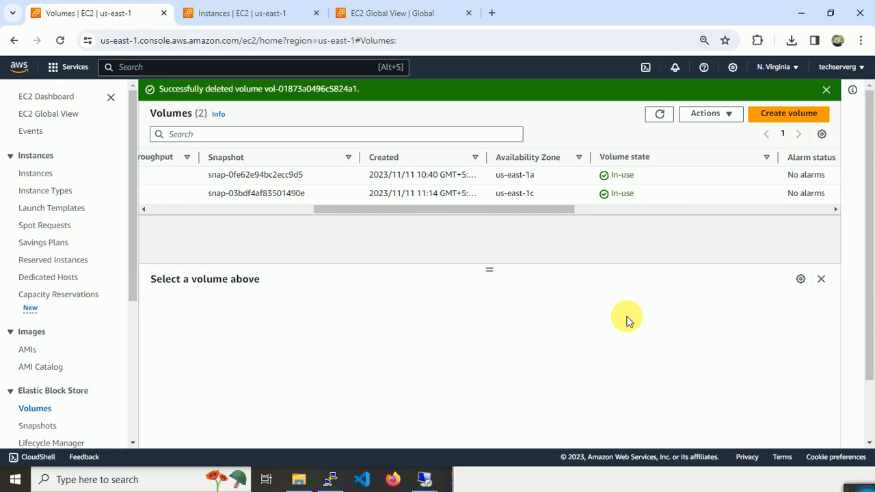
Bring up the Remote Desktop window of WINDOWSINSTSNCE and close it, disconnecting the remote session
click(514, 482)
drag(633, 174, 236, 76)
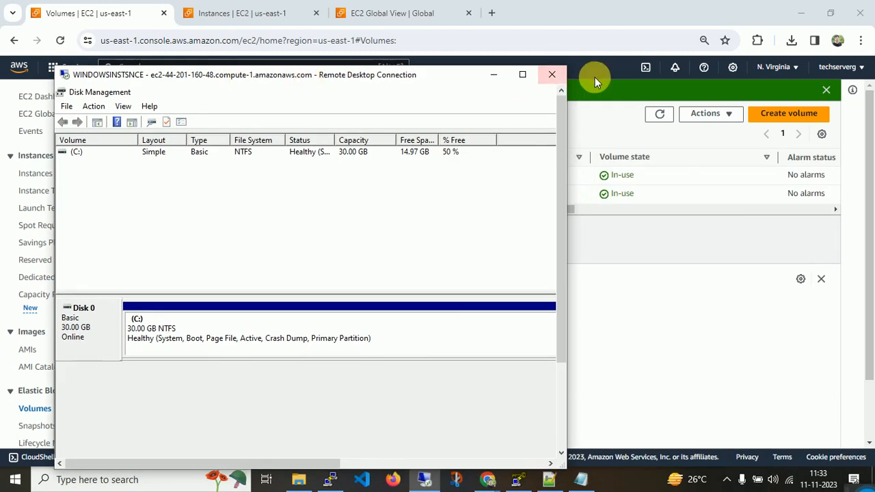
click(553, 75)
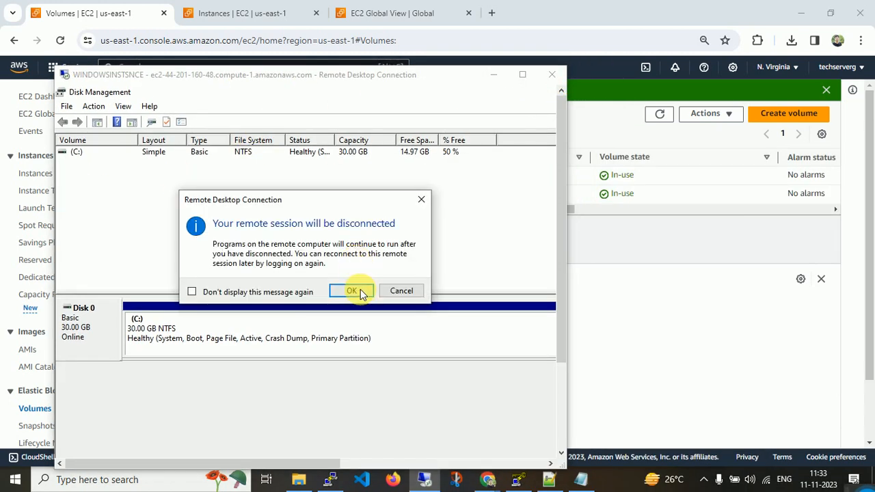
click(349, 289)
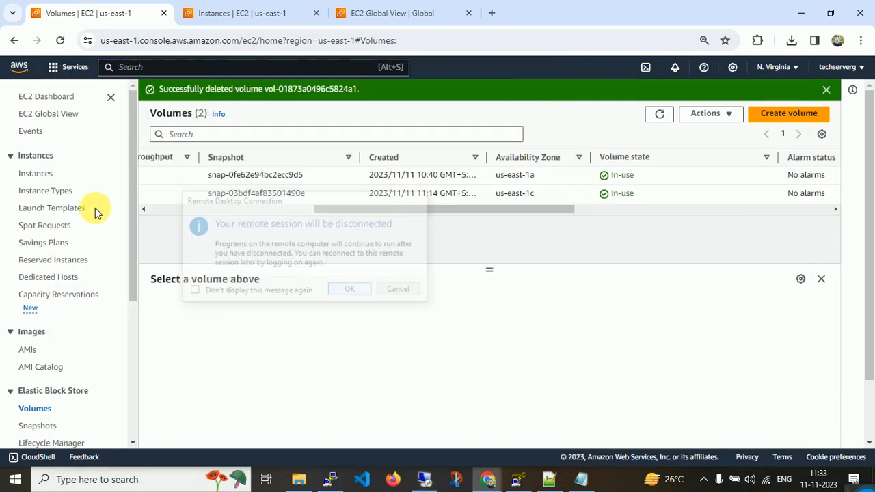
Terminate both EC2 instances, WINDOWSINSTSNCE and first-instance, from the instances list and dismiss the volume error notification
click(49, 176)
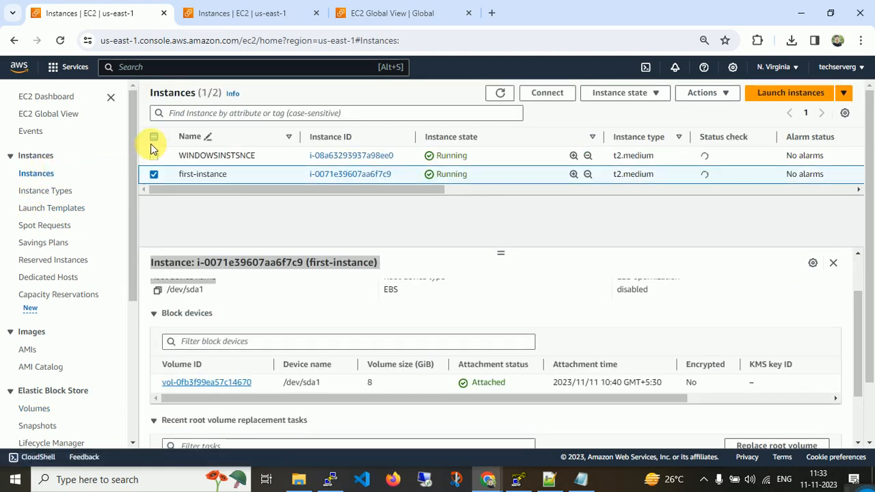
click(154, 137)
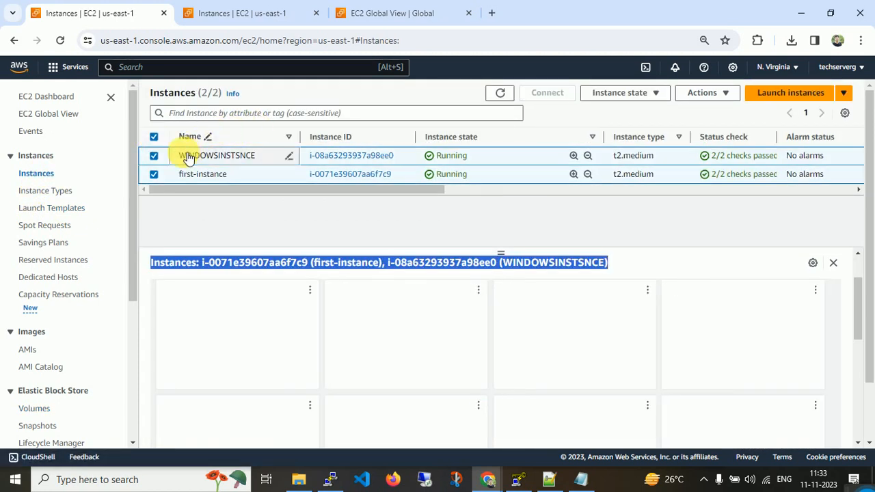
click(611, 93)
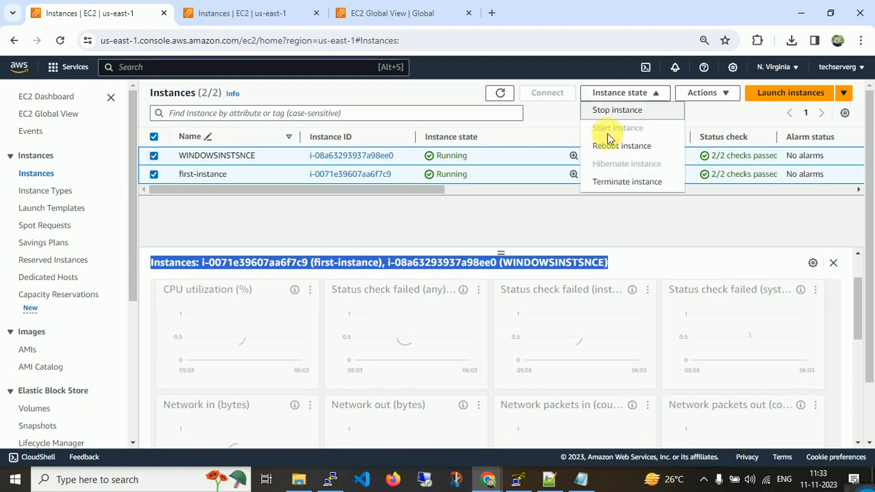
click(601, 181)
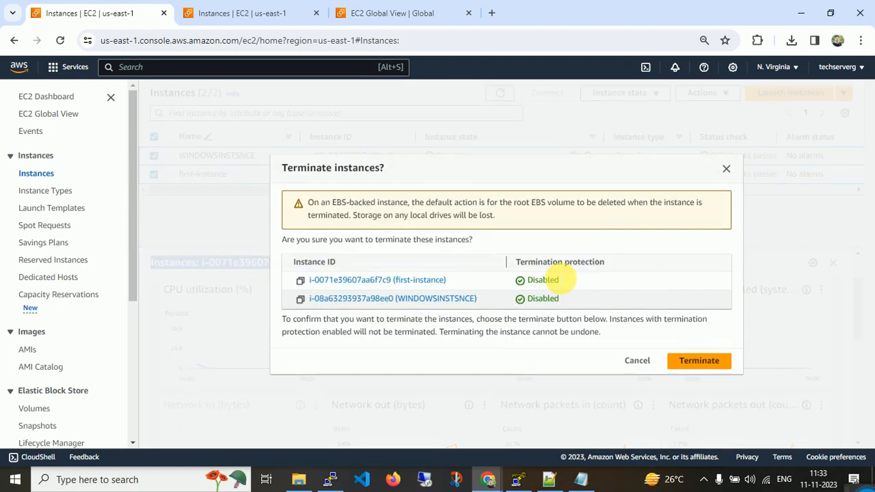
click(686, 361)
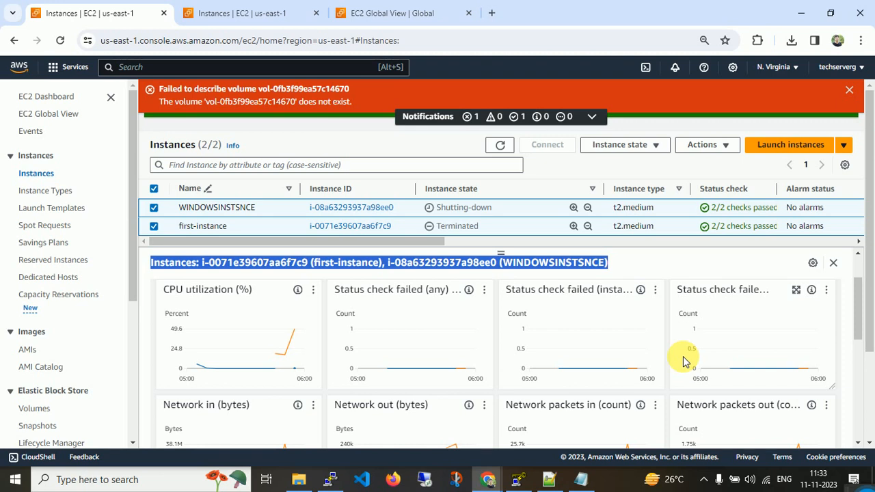
click(849, 89)
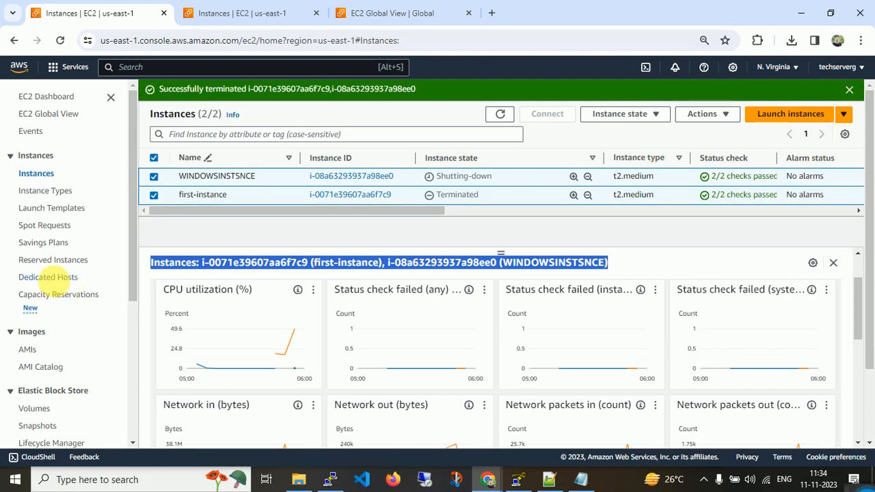
scroll(20, 321, down, 4)
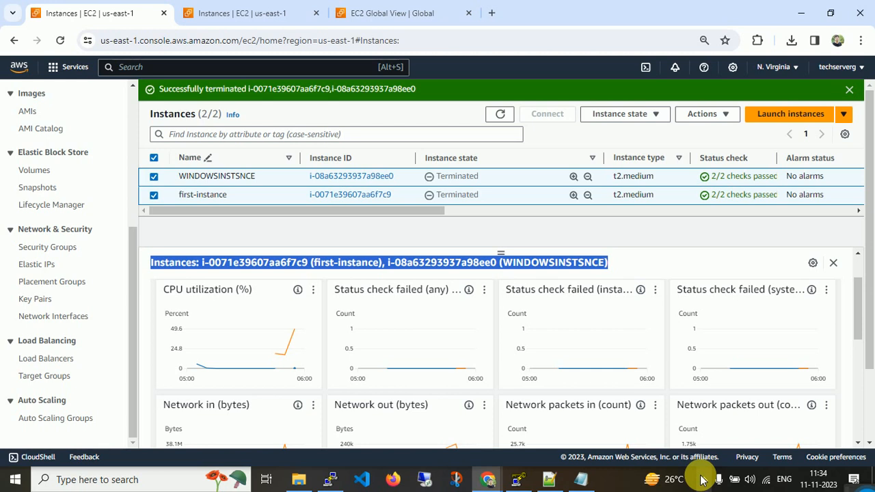
click(703, 480)
right_click(704, 452)
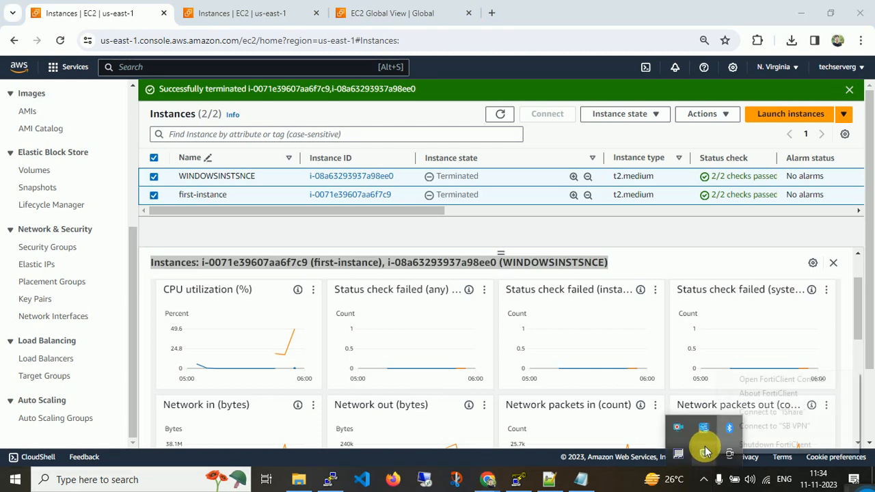
right_click(676, 431)
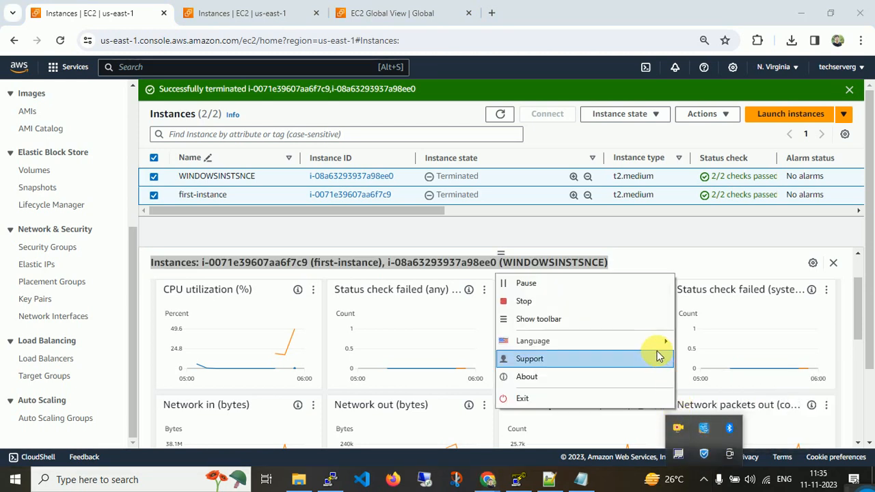